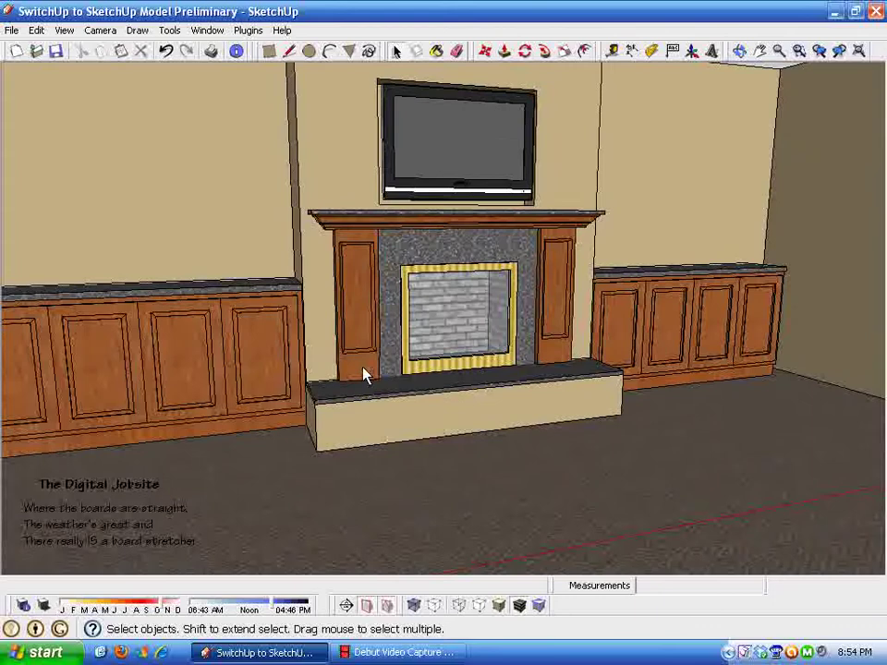
{"action": "scroll", "coordinate": [316, 383], "scroll_direction": "up", "scroll_amount": 2}
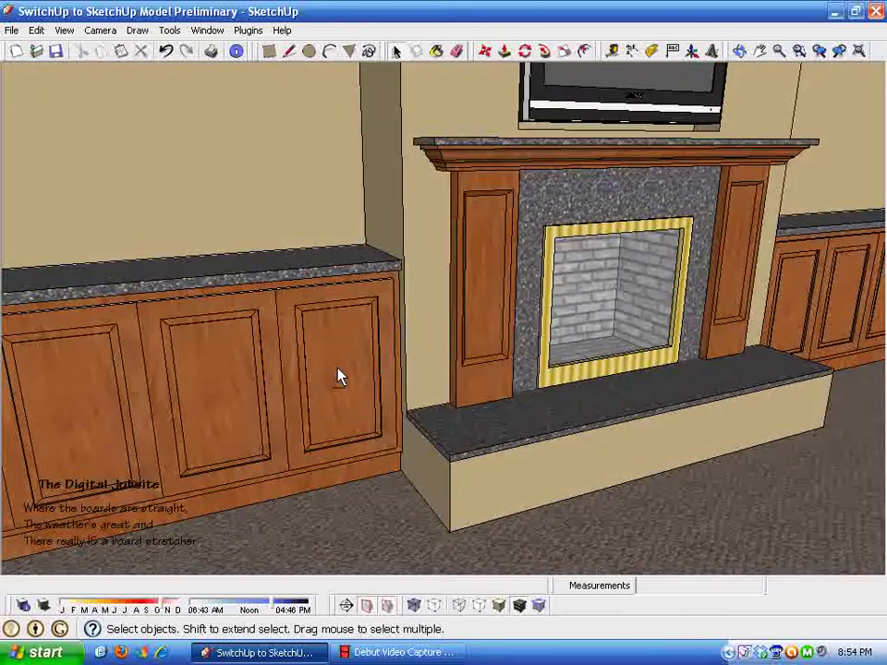
{"action": "left_click", "coordinate": [338, 368]}
{"action": "scroll", "coordinate": [359, 373], "scroll_direction": "up", "scroll_amount": 5}
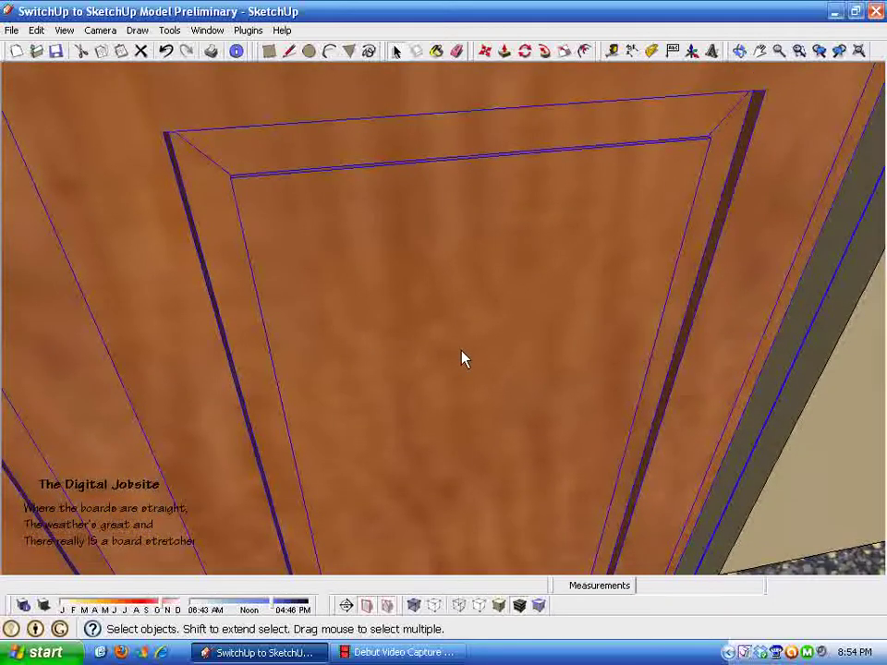
{"action": "double_click", "coordinate": [467, 349]}
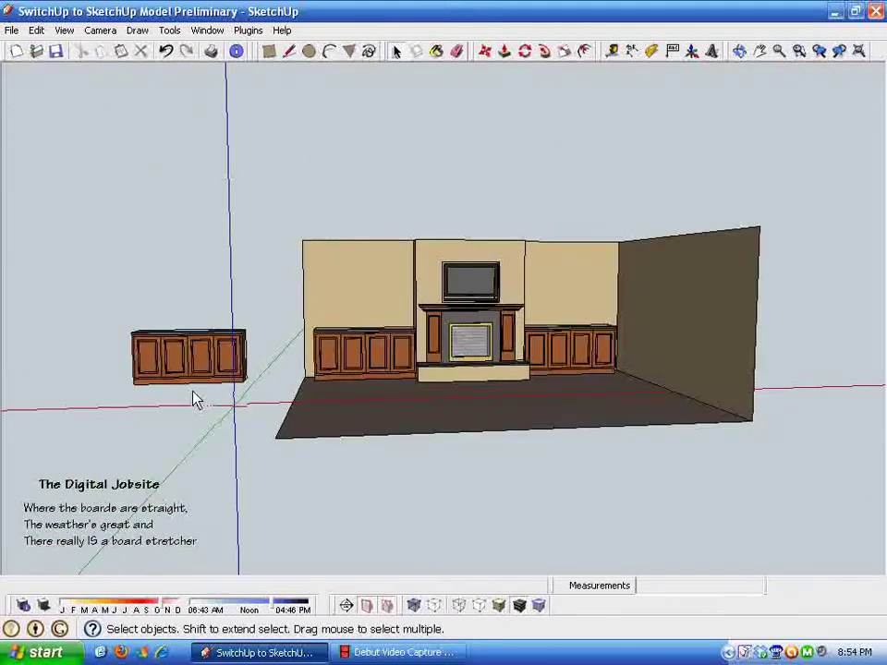
Step: Erase the freestanding four-door cabinet component that sits outside the room
{"action": "left_click", "coordinate": [196, 366]}
{"action": "right_click", "coordinate": [196, 366]}
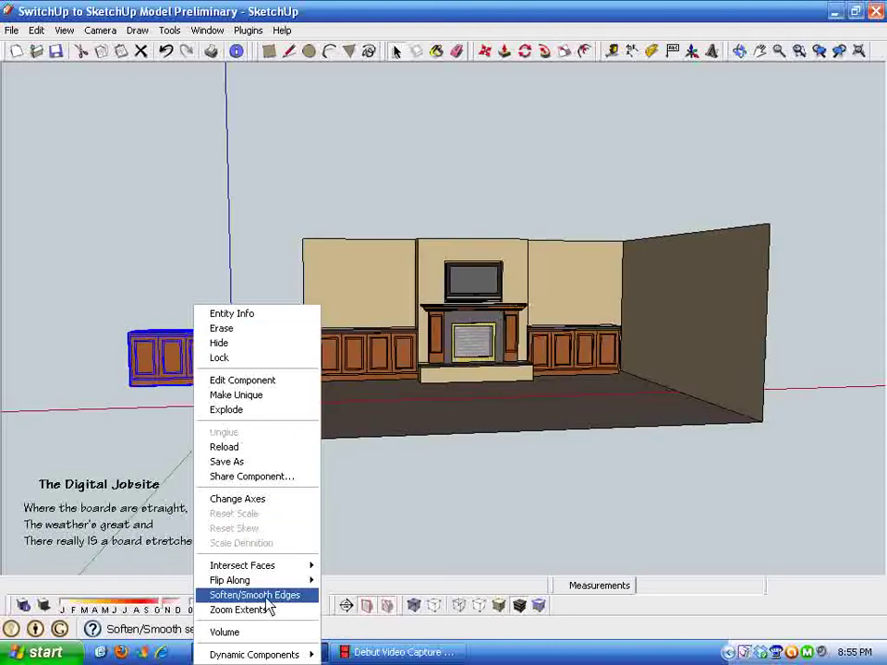
{"action": "left_click", "coordinate": [223, 330]}
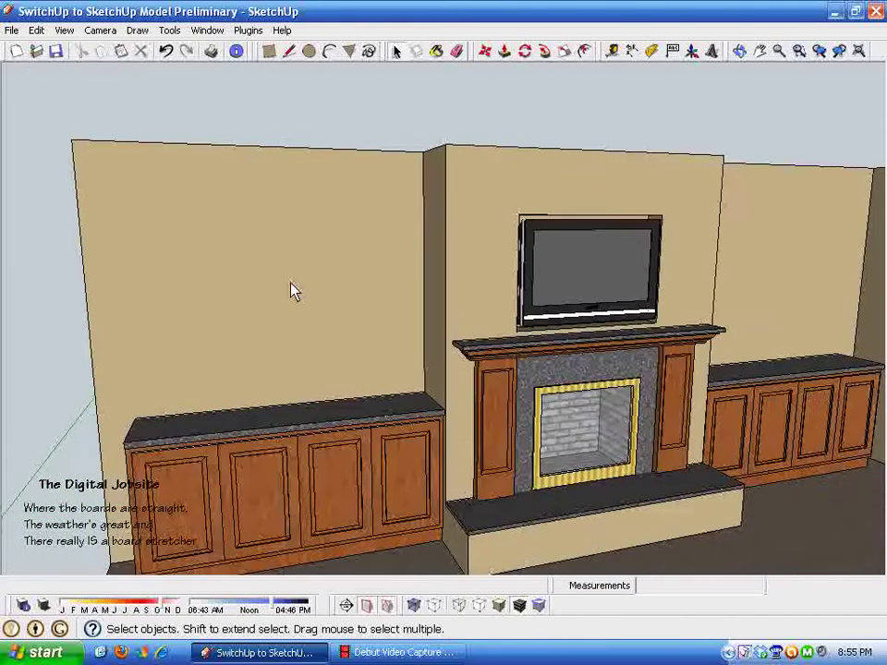
{"action": "left_click", "coordinate": [291, 287]}
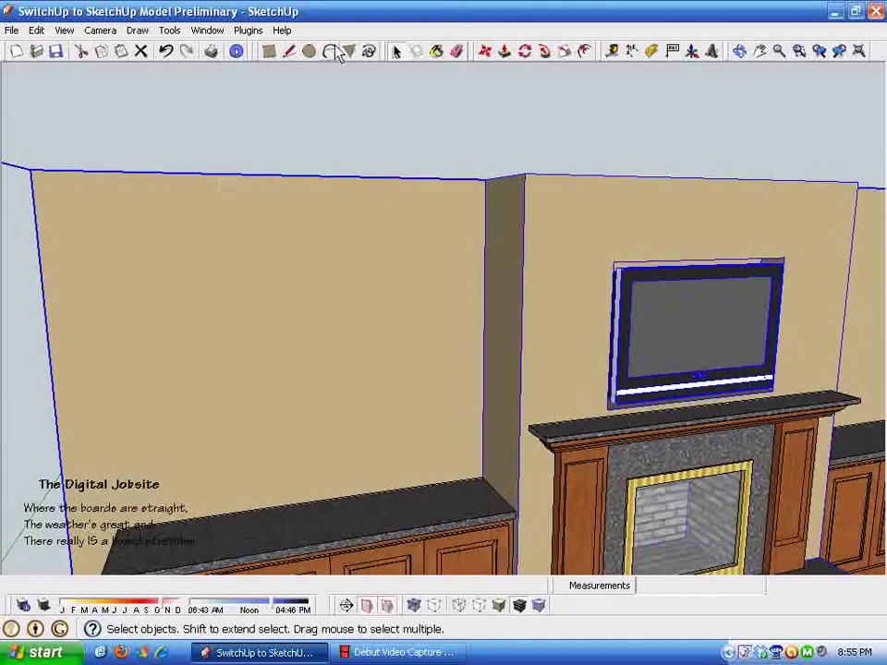
{"action": "left_click", "coordinate": [291, 126]}
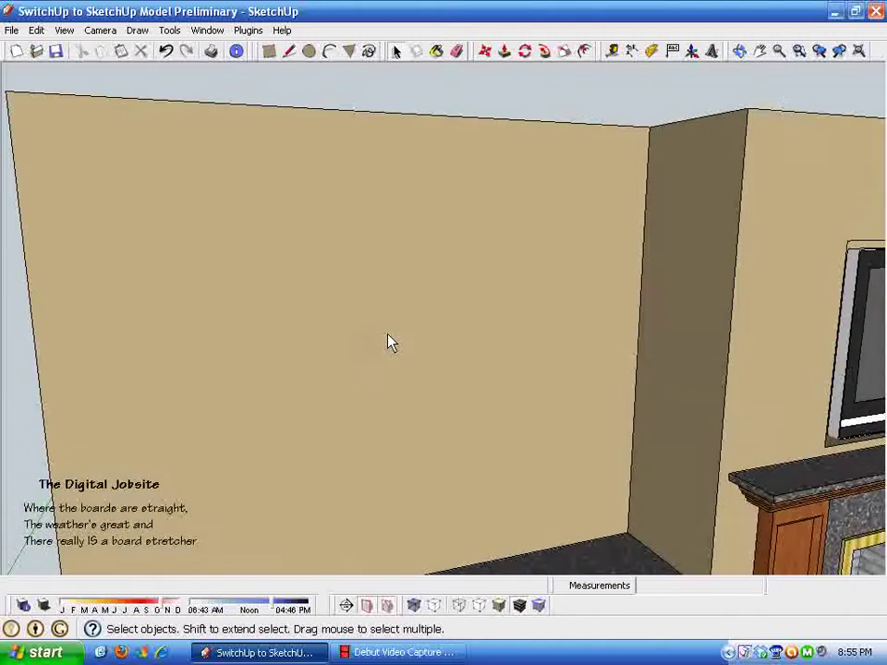
{"action": "left_click", "coordinate": [379, 351]}
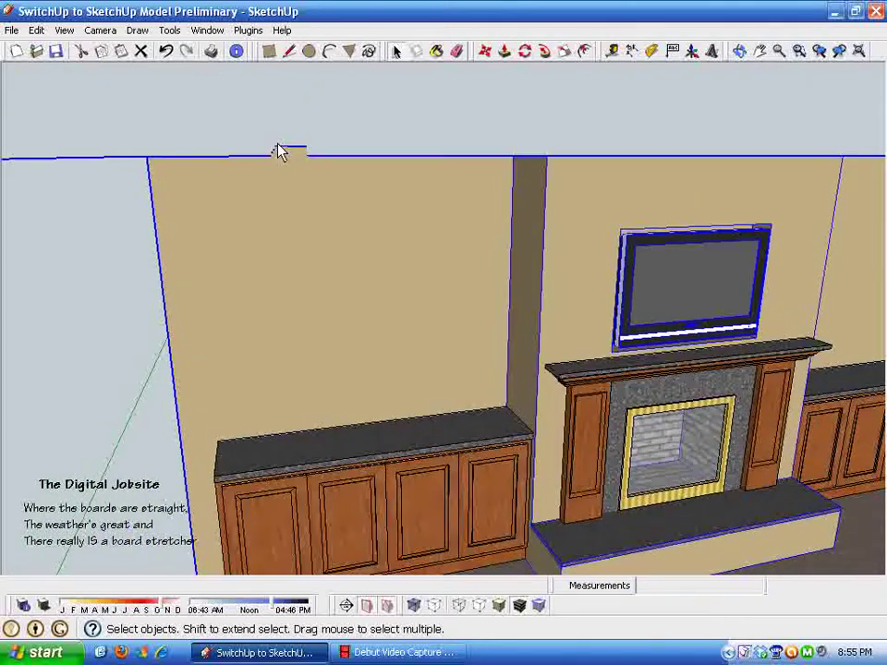
{"action": "left_click", "coordinate": [278, 123]}
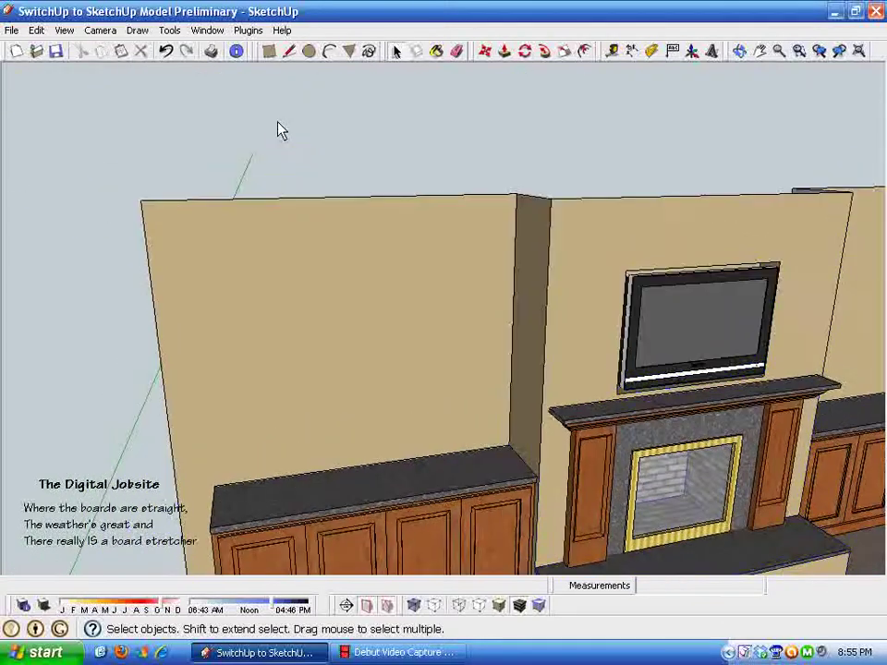
Step: Draw an 18 by 32 inch upright rectangle on the wall above the base cabinets beside the fireplace
{"action": "left_click", "coordinate": [270, 51]}
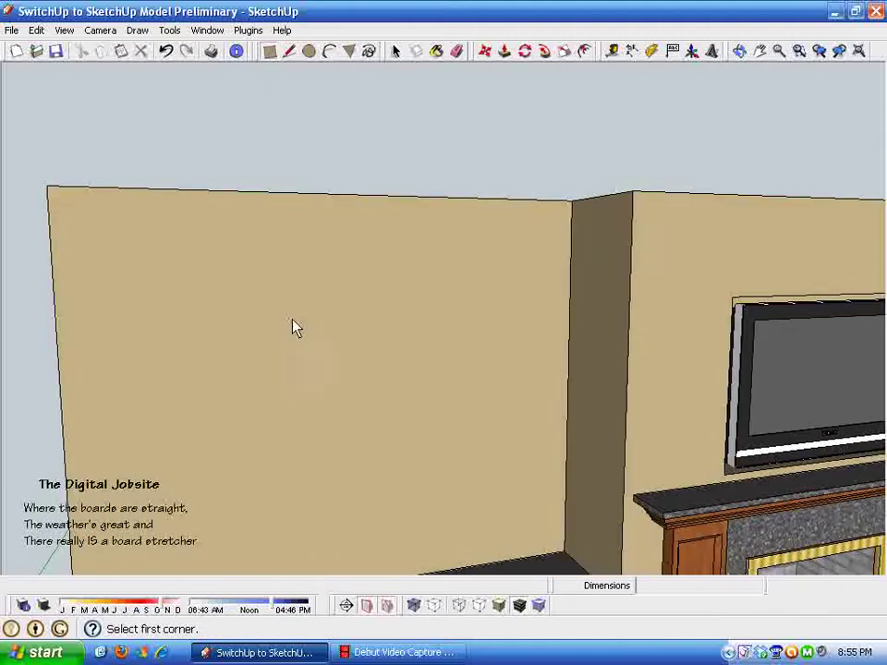
{"action": "left_click", "coordinate": [280, 320]}
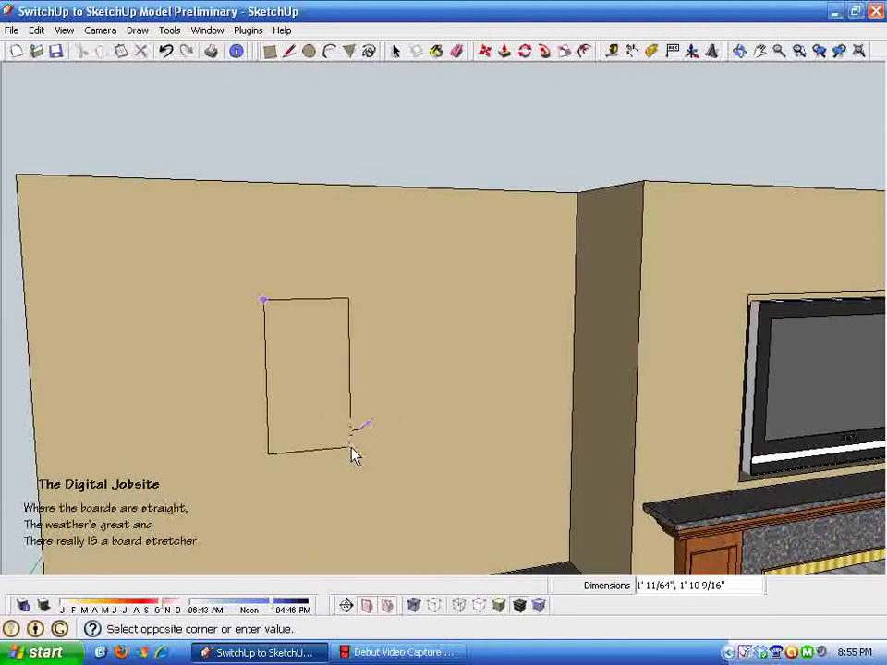
{"action": "left_click", "coordinate": [354, 454]}
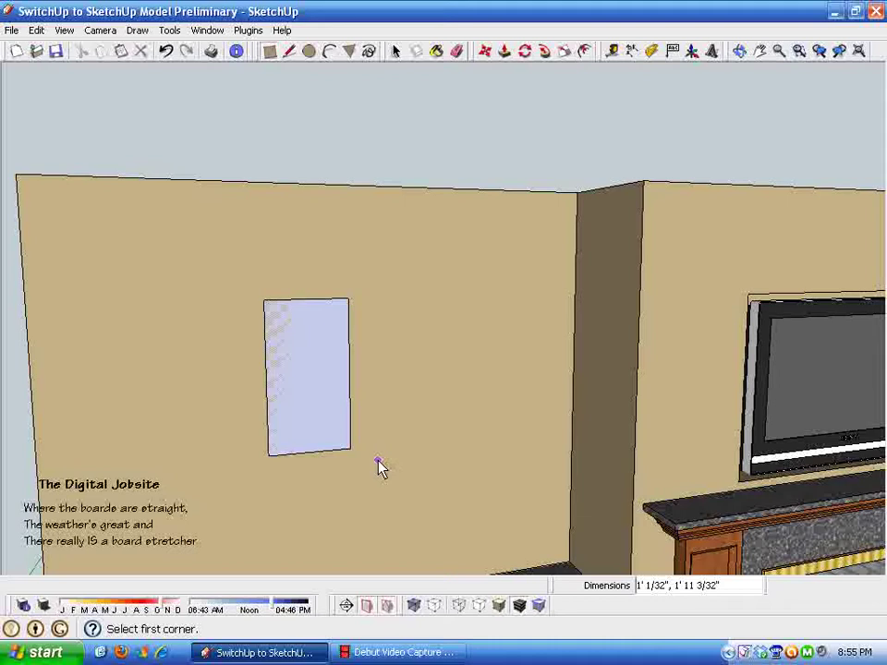
{"action": "type", "text": "18,32"}
{"action": "key", "text": "Return"}
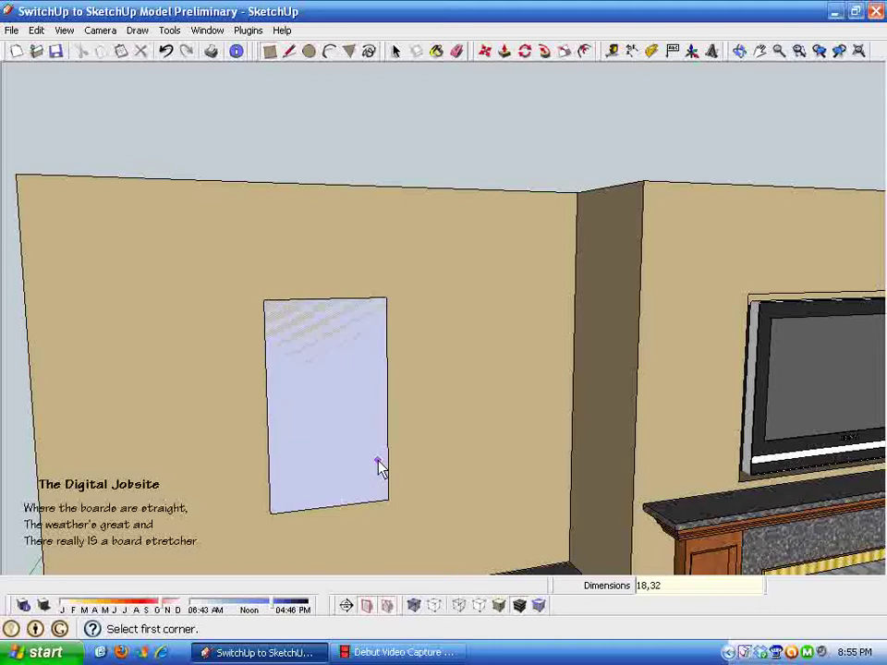
{"action": "key", "text": "space"}
Step: Push/Pull the rectangle out from the wall to a thickness of 0.75 inch to make the door slab
{"action": "middle_click_drag", "start_coordinate": [377, 467], "coordinate": [350, 342]}
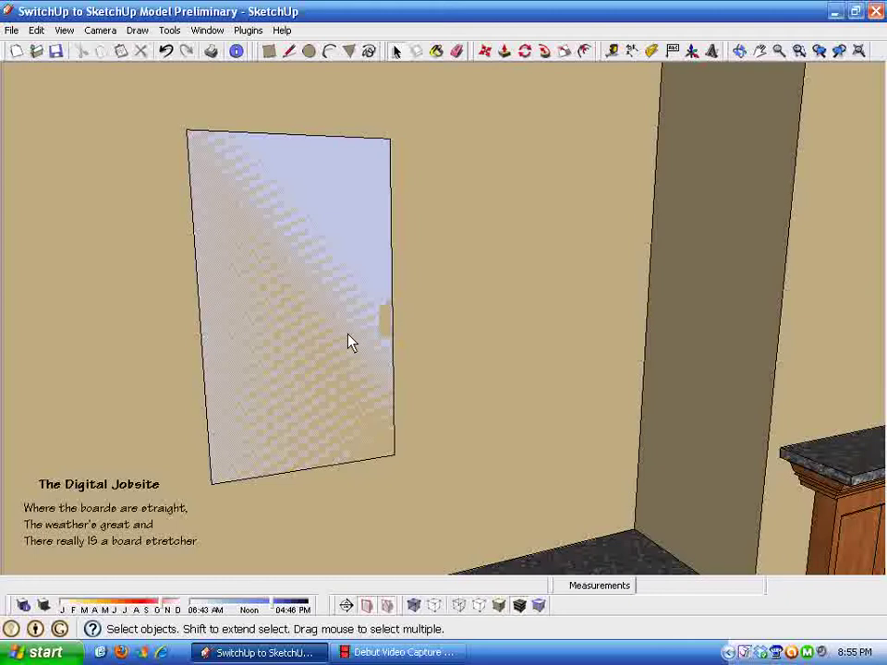
{"action": "left_click", "coordinate": [504, 51]}
{"action": "left_click_drag", "start_coordinate": [287, 293], "coordinate": [335, 269]}
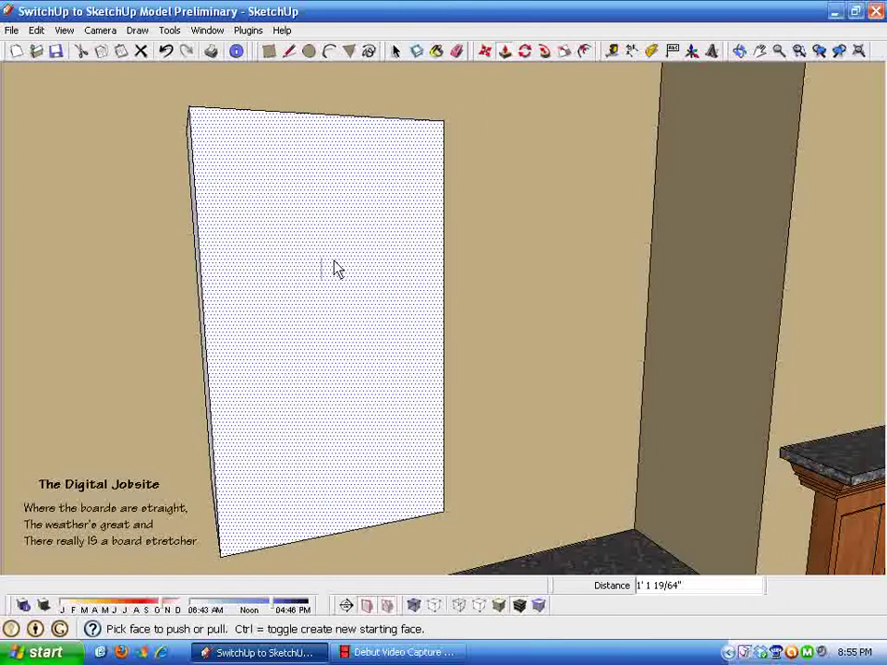
{"action": "scroll", "coordinate": [334, 260], "scroll_direction": "down", "scroll_amount": 3}
{"action": "type", "text": ".7"}
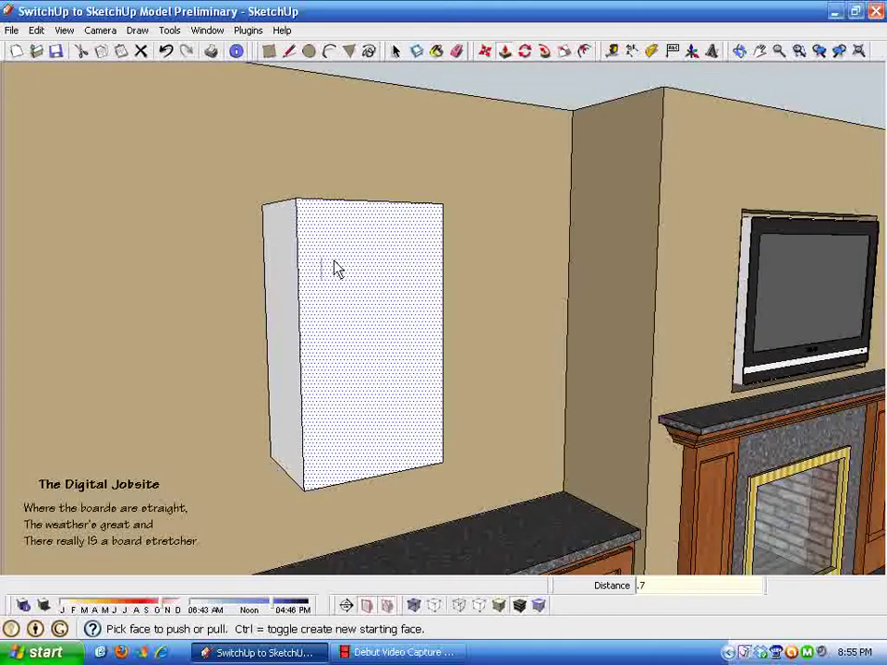
{"action": "type", "text": "5"}
{"action": "key", "text": "Return"}
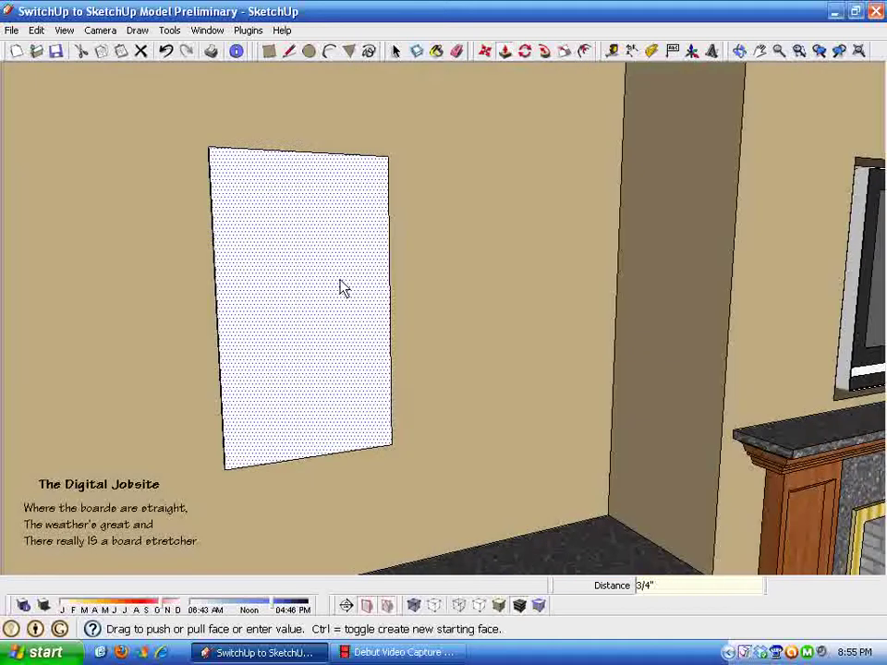
{"action": "key", "text": "space"}
Step: Offset the outline of the door slab's front face inward by 2.5 inches to mark out the door frame
{"action": "left_click", "coordinate": [324, 277]}
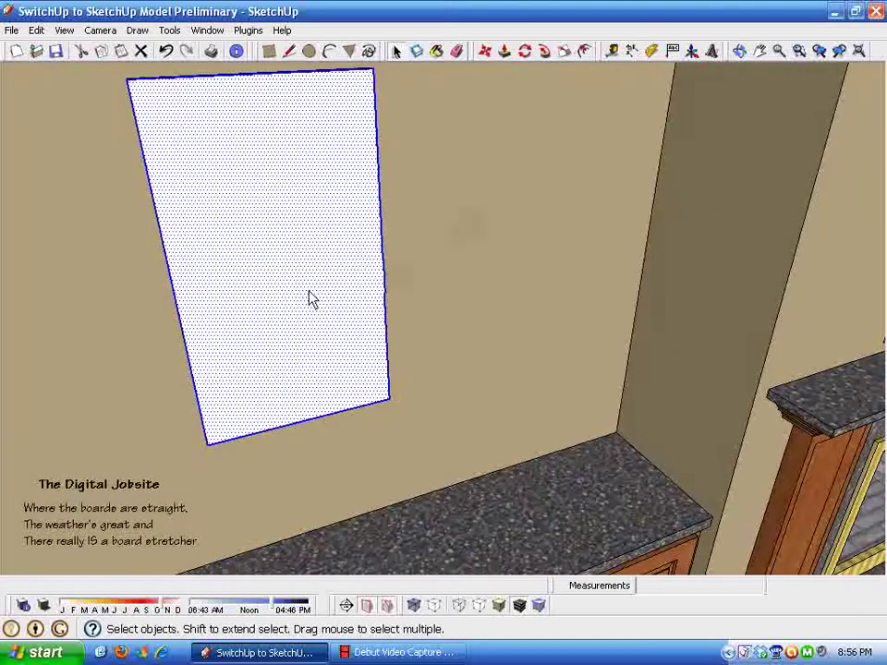
{"action": "left_click", "coordinate": [305, 285]}
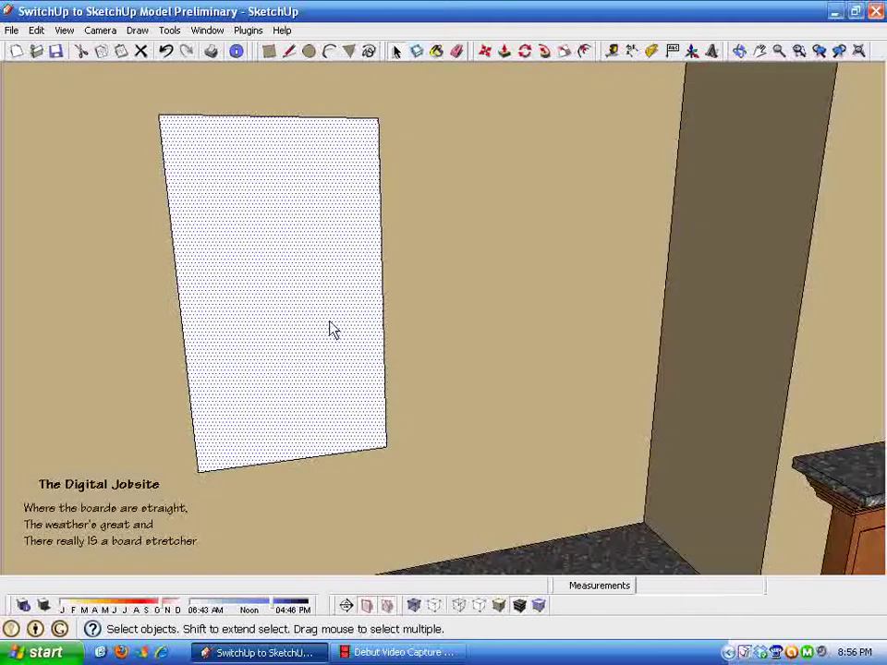
{"action": "left_click", "coordinate": [297, 289]}
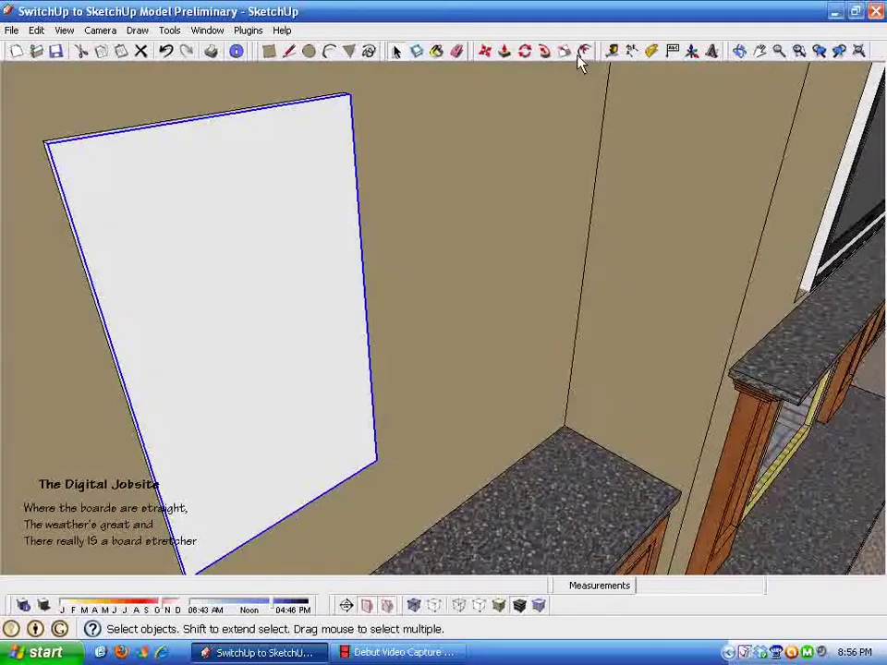
{"action": "left_click", "coordinate": [585, 52]}
{"action": "left_click", "coordinate": [355, 183]}
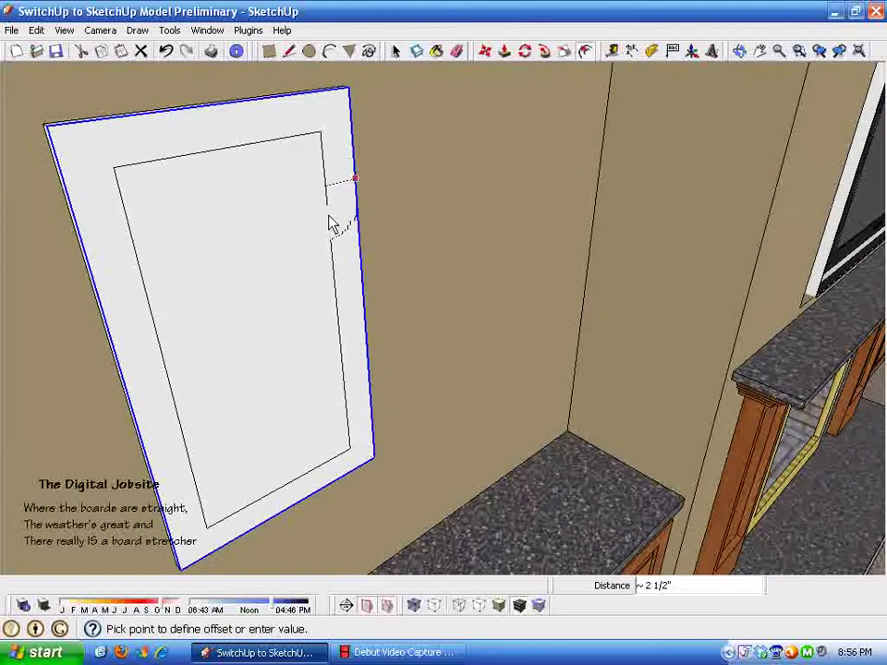
{"action": "left_click", "coordinate": [328, 218]}
{"action": "type", "text": "2.5"}
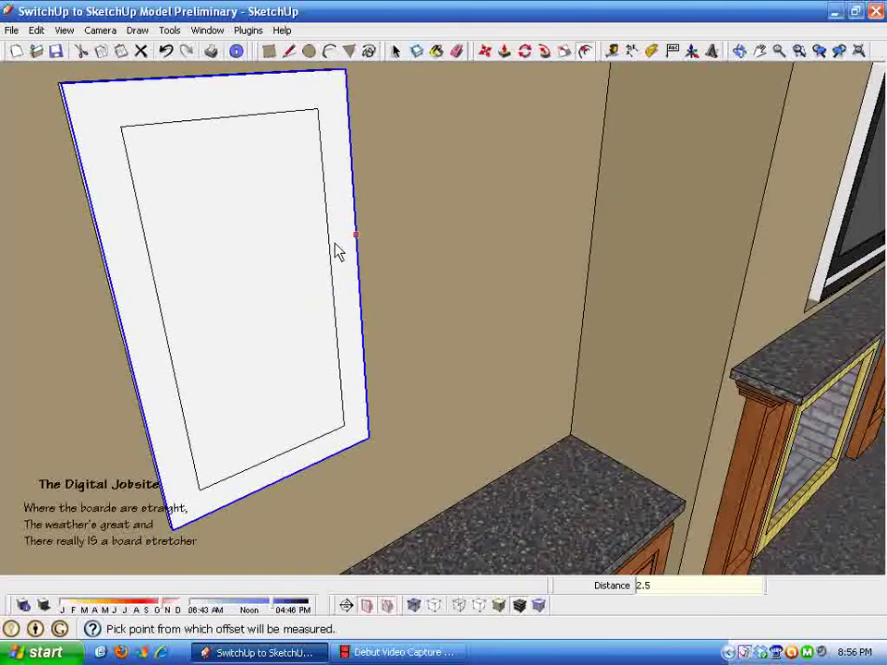
{"action": "key", "text": "space"}
Step: Try offsetting the inner panel's outline inward by 1 inch, and undo that offset
{"action": "left_click", "coordinate": [279, 231]}
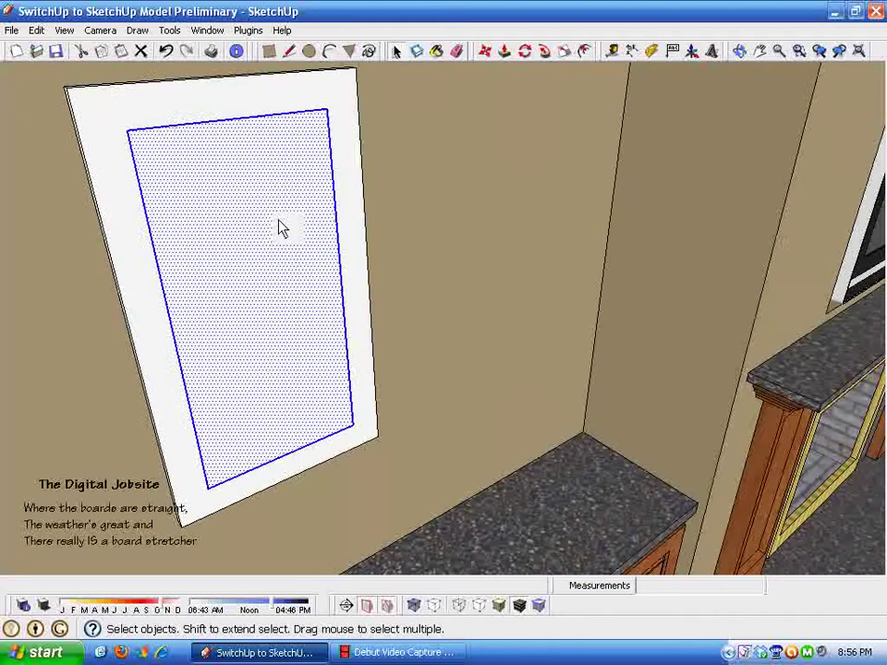
{"action": "left_click", "coordinate": [279, 221], "text": "shift"}
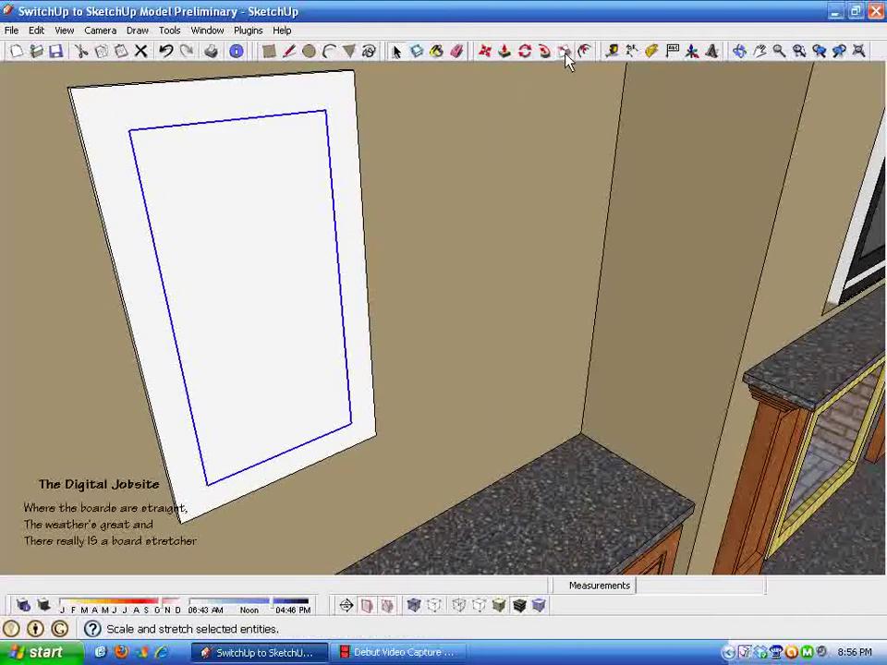
{"action": "key", "text": "f"}
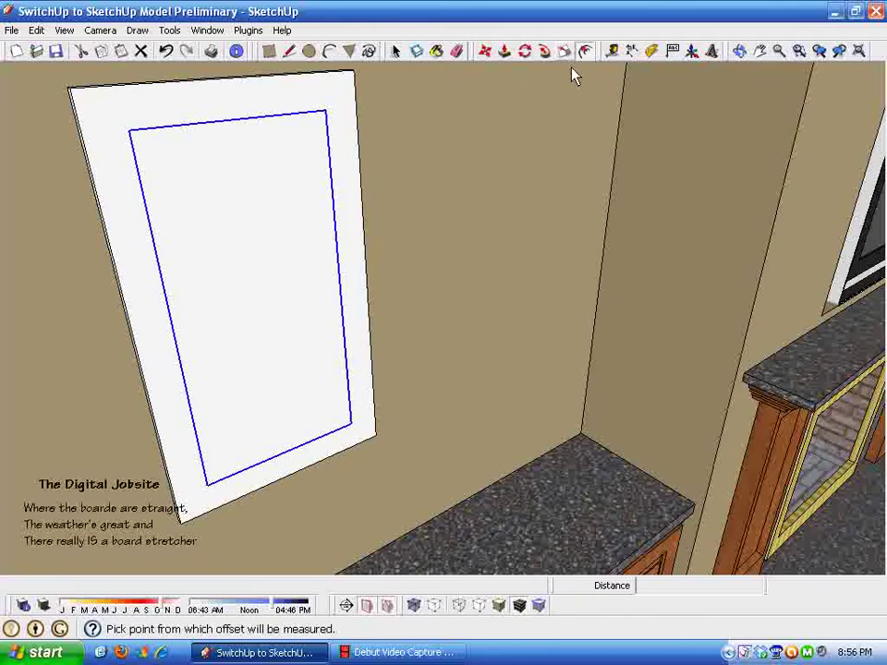
{"action": "left_click", "coordinate": [332, 159]}
{"action": "left_click", "coordinate": [320, 191]}
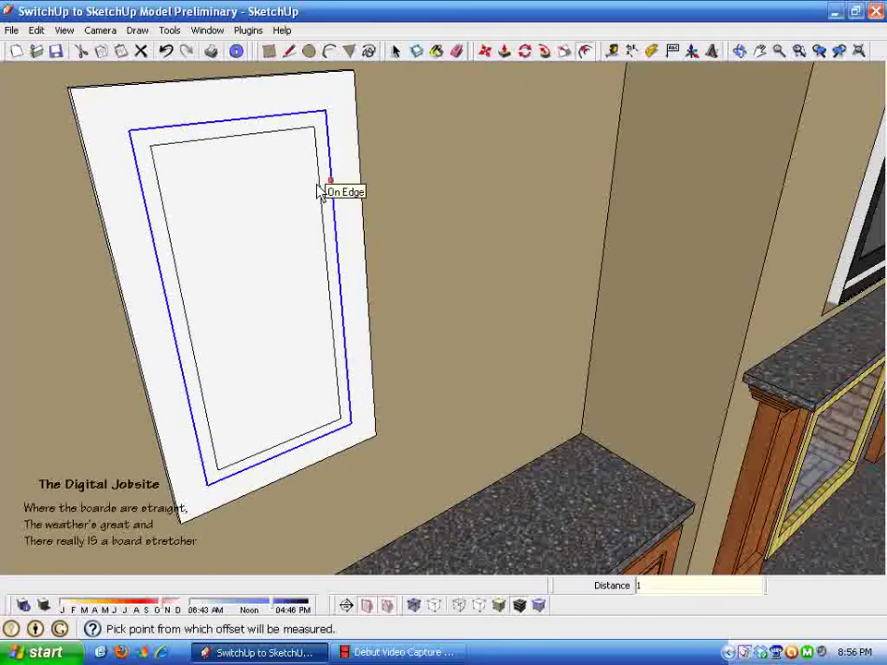
{"action": "left_click", "coordinate": [165, 51]}
{"action": "key", "text": "space"}
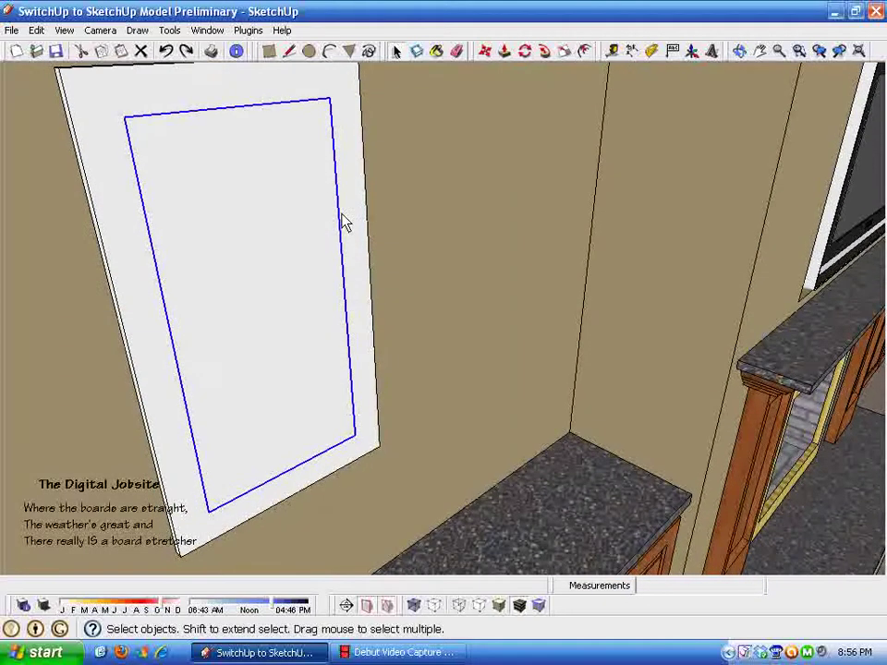
Step: Push the inner panel face 0.5 inch back into the door slab
{"action": "left_click", "coordinate": [507, 52]}
{"action": "left_click_drag", "start_coordinate": [334, 205], "coordinate": [324, 208]}
{"action": "type", "text": ".5"}
{"action": "key", "text": "Return"}
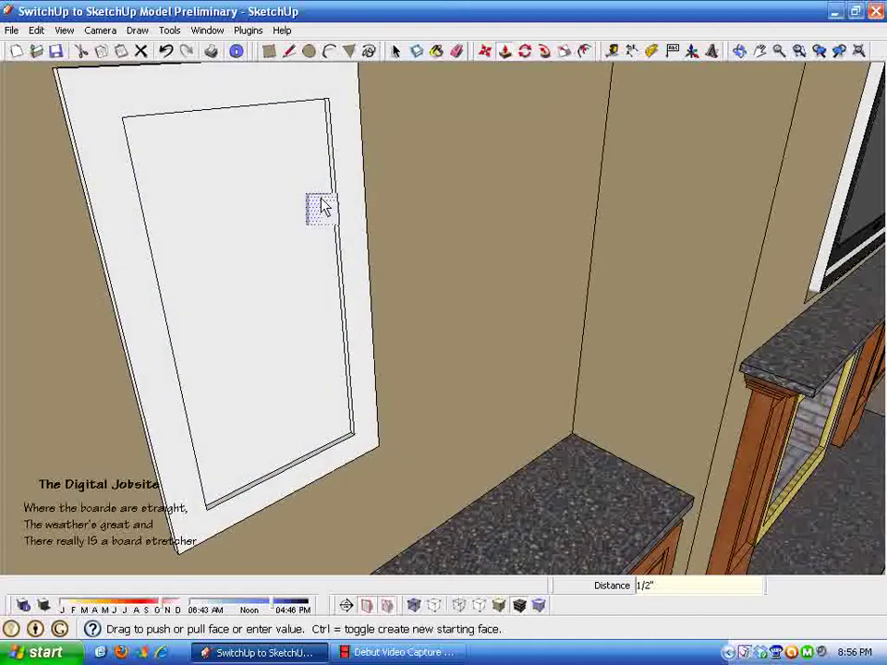
{"action": "key", "text": "space"}
Step: Offset the recessed panel face's outline inward by 1 inch
{"action": "left_click", "coordinate": [294, 222]}
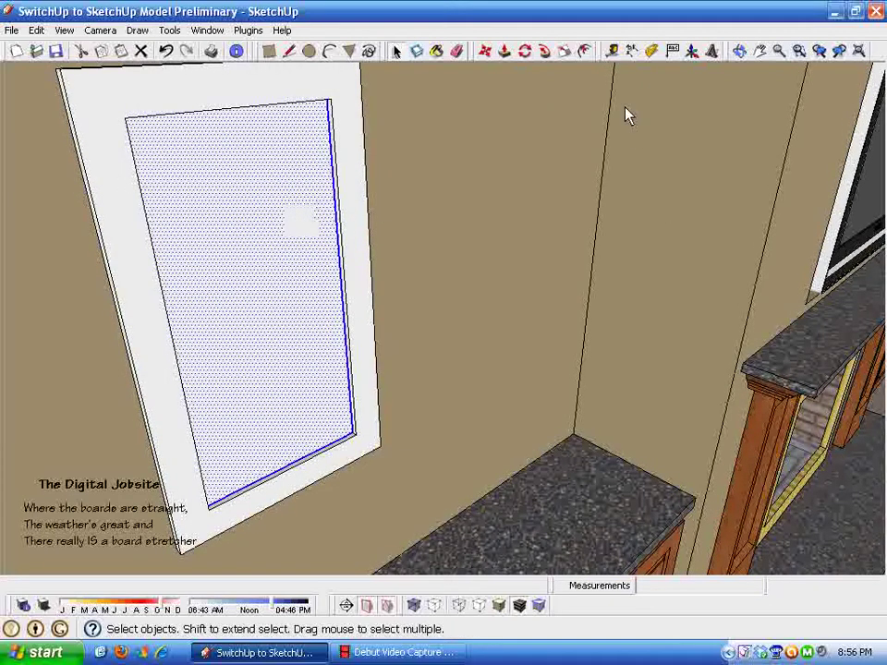
{"action": "left_click", "coordinate": [586, 54]}
{"action": "left_click", "coordinate": [336, 198]}
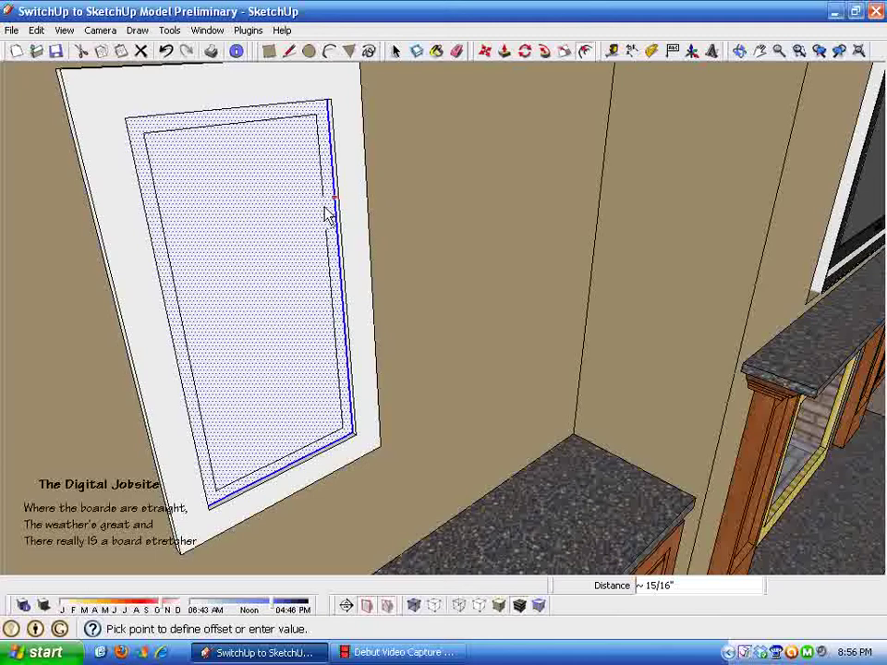
{"action": "left_click", "coordinate": [323, 213]}
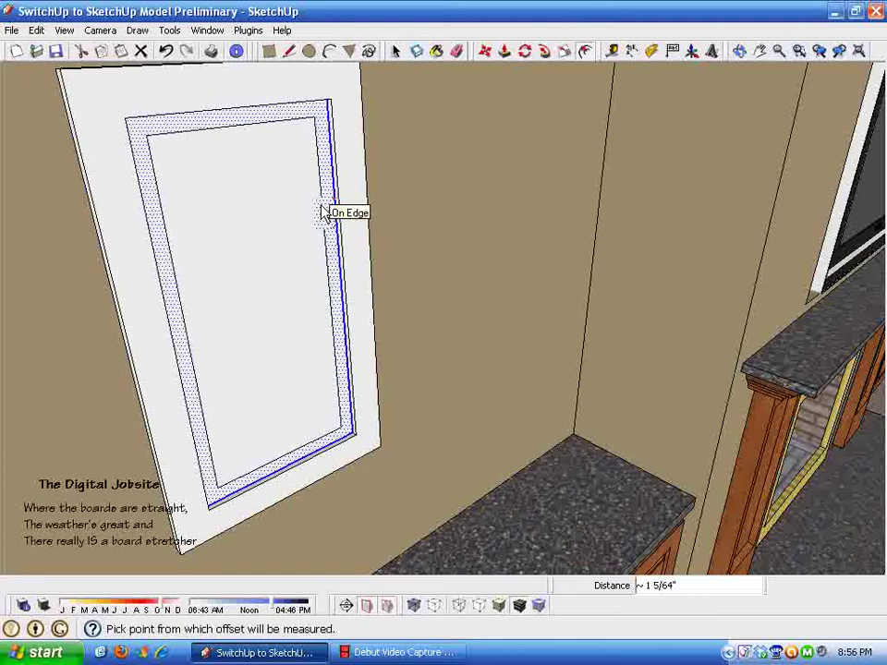
{"action": "type", "text": "1"}
{"action": "key", "text": "Return"}
{"action": "key", "text": "space"}
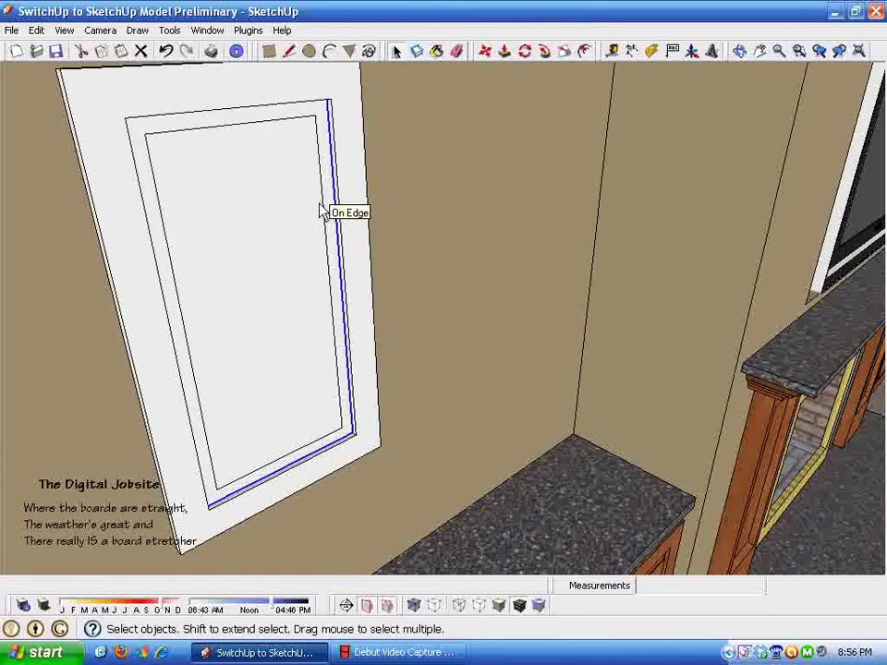
{"action": "middle_click_drag", "start_coordinate": [322, 211], "coordinate": [247, 303]}
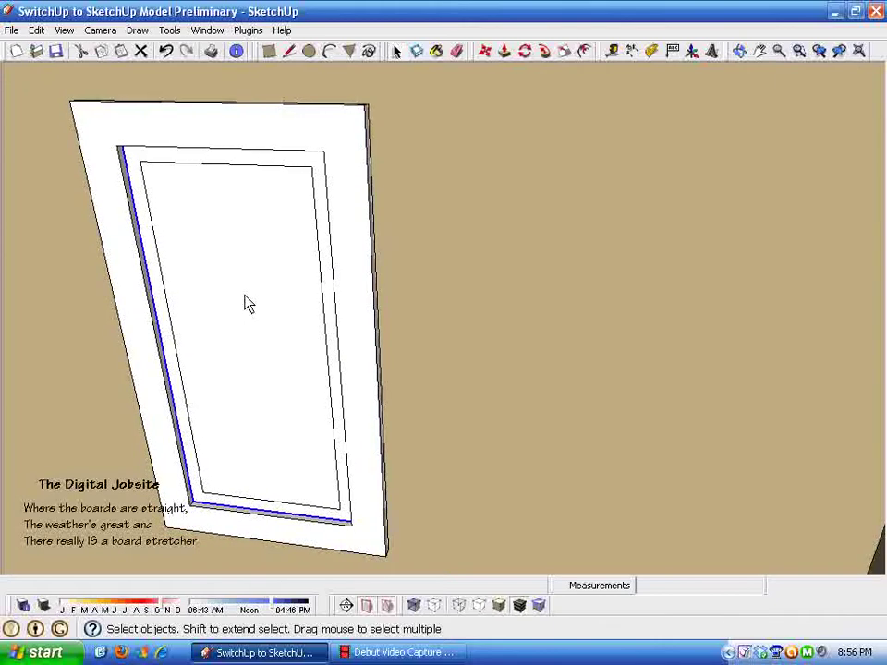
{"action": "scroll", "coordinate": [246, 303], "scroll_direction": "up", "scroll_amount": 5}
{"action": "scroll", "coordinate": [247, 296], "scroll_direction": "up", "scroll_amount": 4}
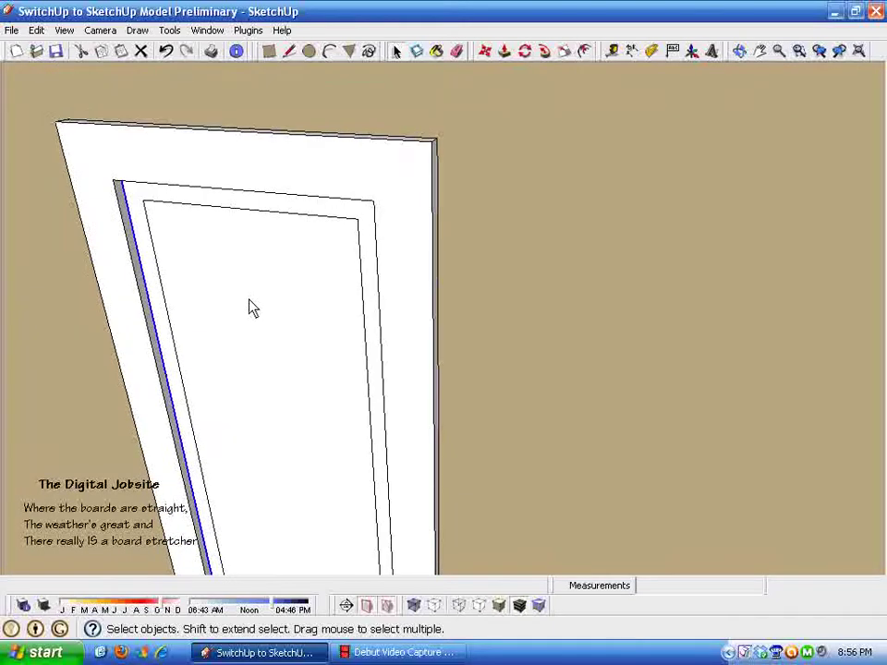
{"action": "scroll", "coordinate": [218, 234], "scroll_direction": "down", "scroll_amount": 5}
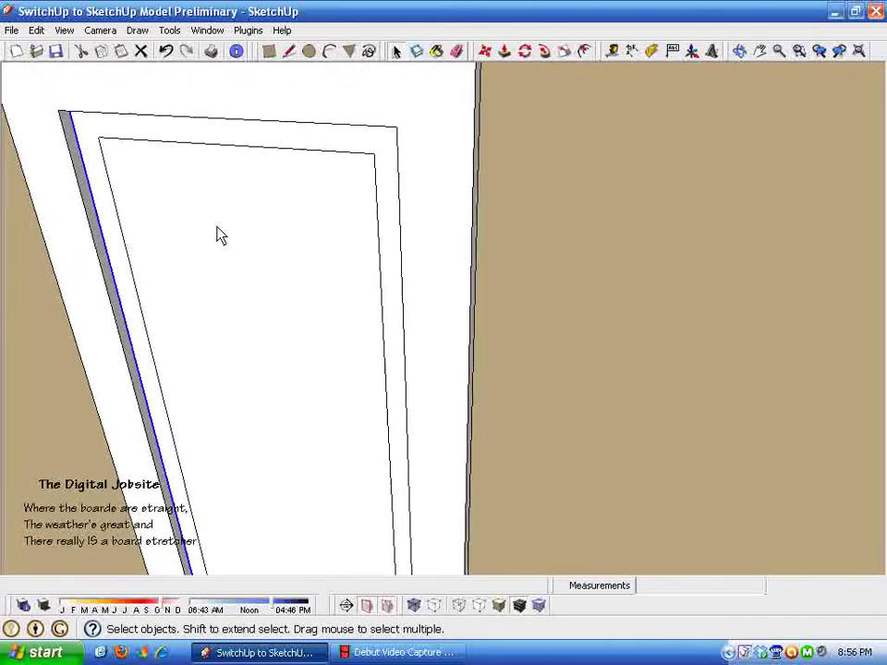
{"action": "left_click", "coordinate": [236, 272]}
{"action": "scroll", "coordinate": [246, 277], "scroll_direction": "up", "scroll_amount": 1}
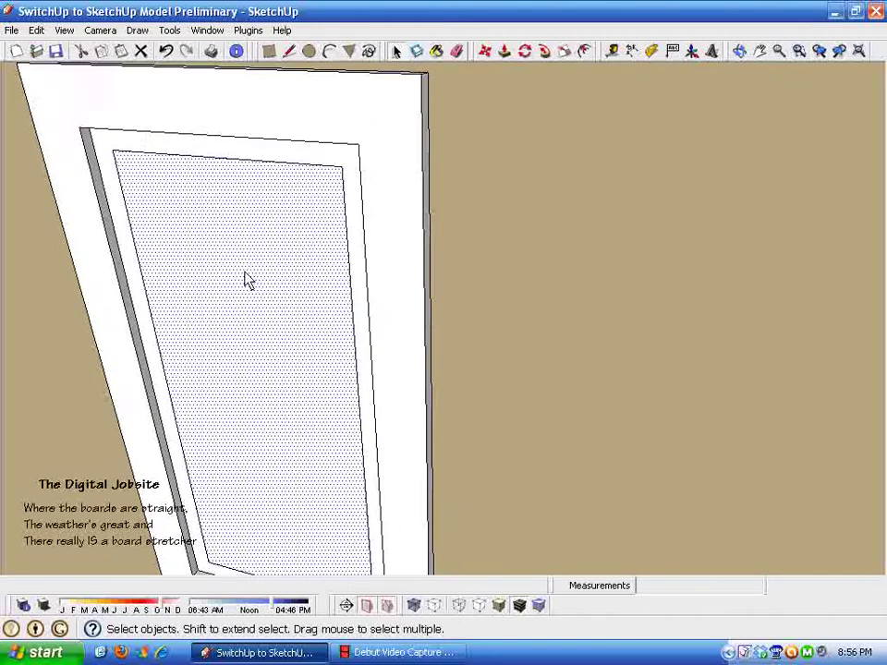
{"action": "key", "text": "Delete"}
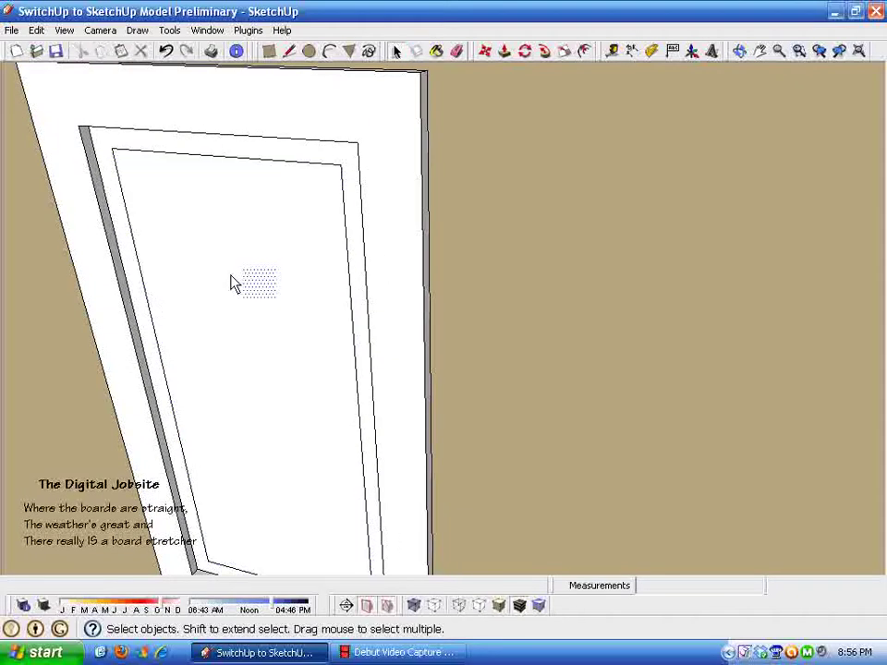
{"action": "key", "text": "ctrl+z"}
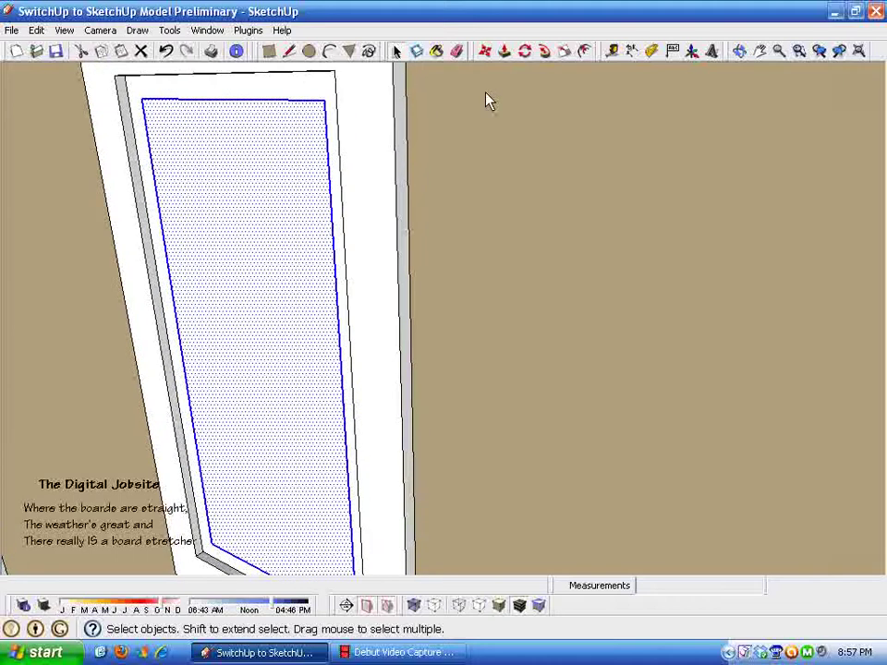
Step: Move the inner panel face with its edges 3/8 inch outward from the recess to bevel the panel's border
{"action": "middle_click_drag", "start_coordinate": [266, 262], "coordinate": [338, 109]}
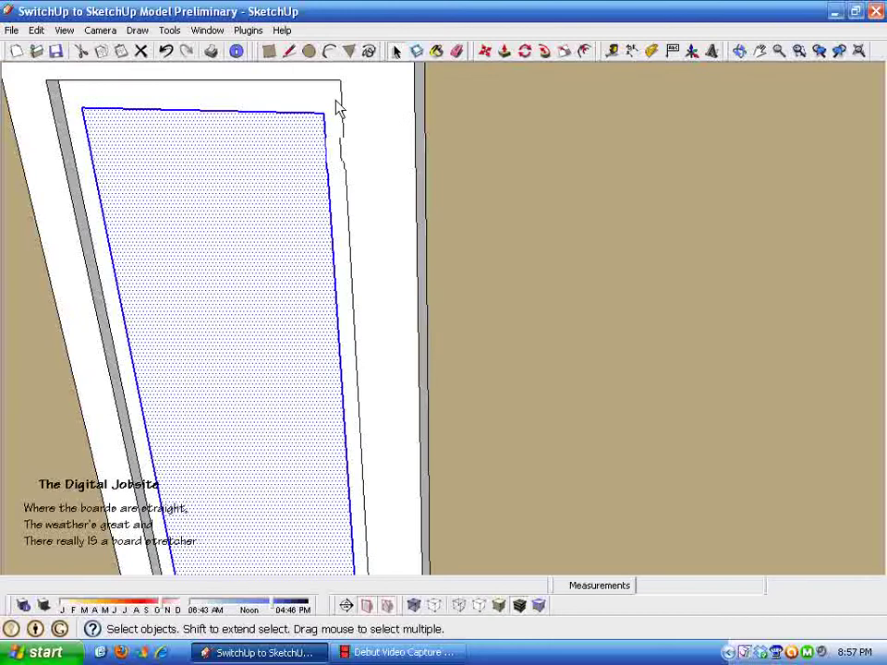
{"action": "middle_click_drag", "start_coordinate": [129, 109], "coordinate": [345, 238]}
{"action": "scroll", "coordinate": [373, 282], "scroll_direction": "up", "scroll_amount": 4}
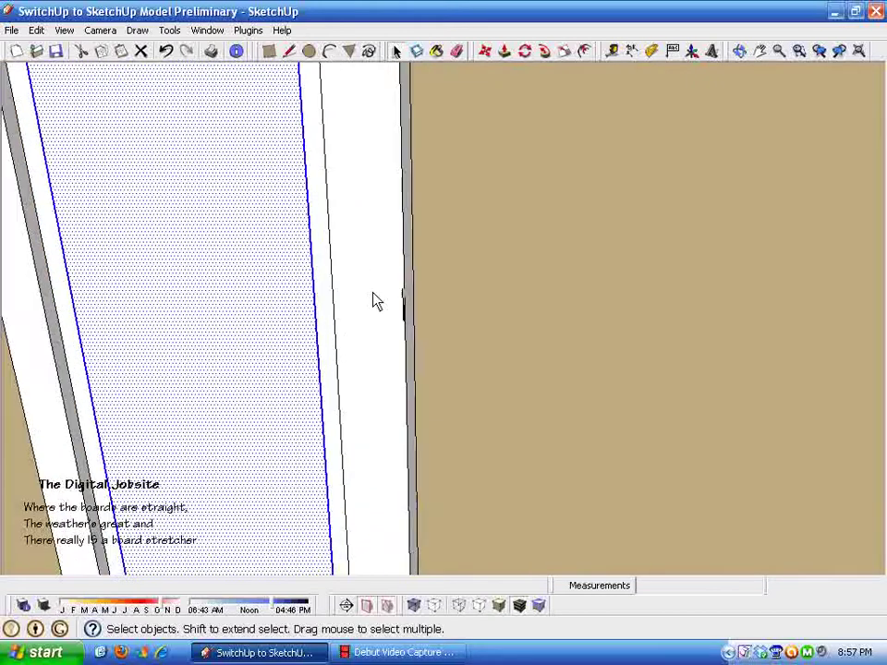
{"action": "middle_click_drag", "start_coordinate": [520, 67], "coordinate": [488, 60]}
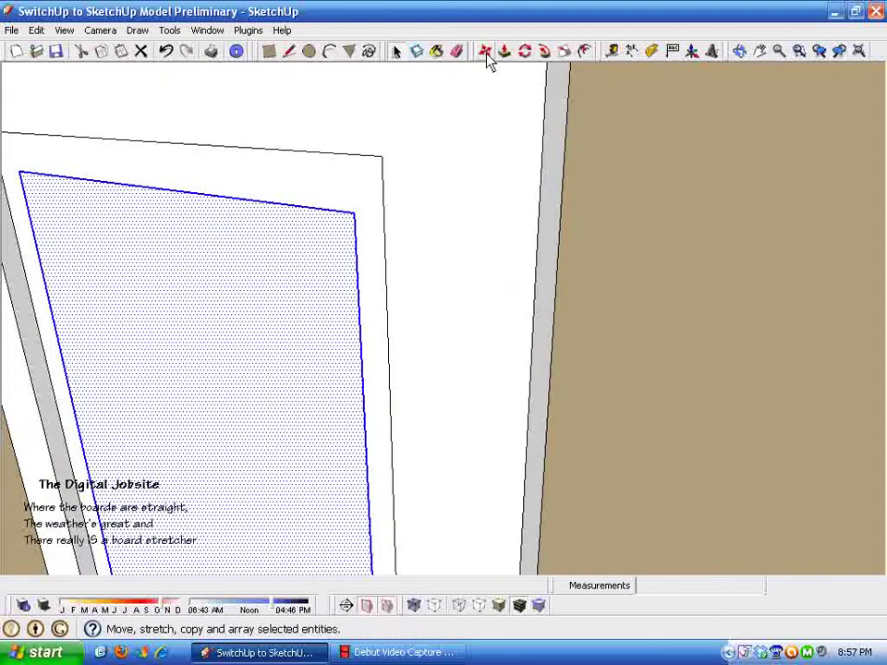
{"action": "left_click", "coordinate": [483, 57]}
{"action": "scroll", "coordinate": [329, 264], "scroll_direction": "down", "scroll_amount": 2}
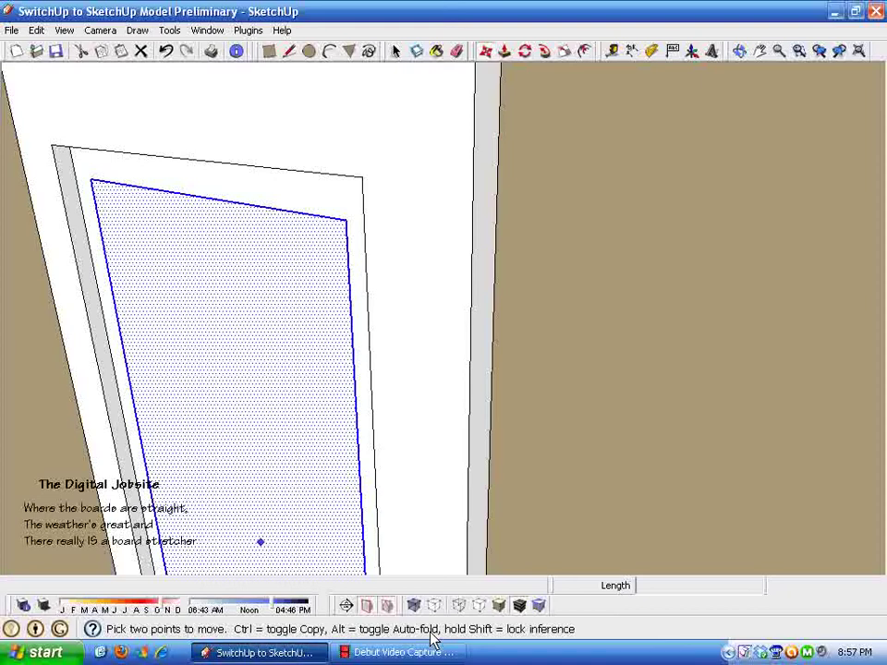
{"action": "scroll", "coordinate": [311, 392], "scroll_direction": "down", "scroll_amount": 2}
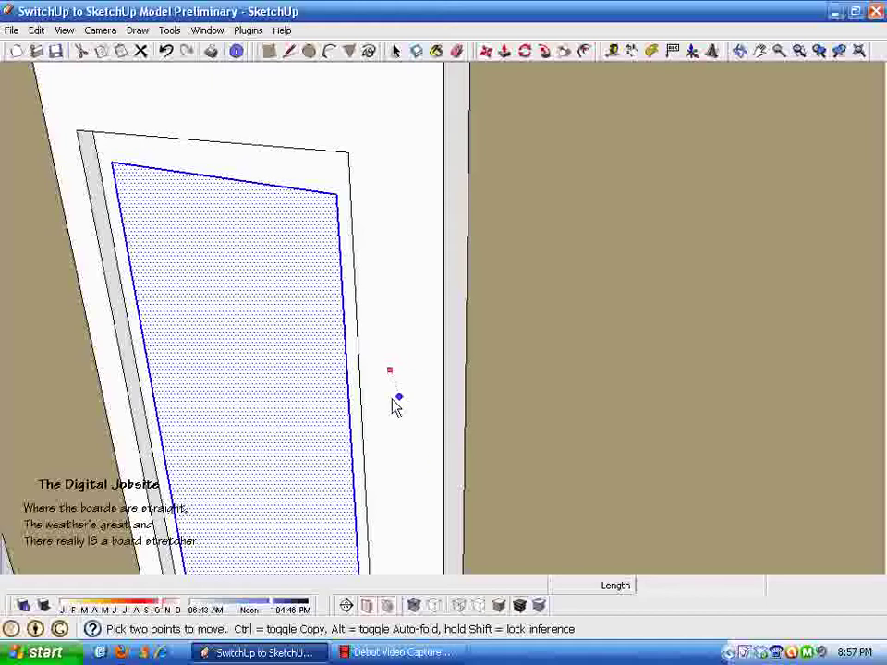
{"action": "left_click", "coordinate": [292, 251]}
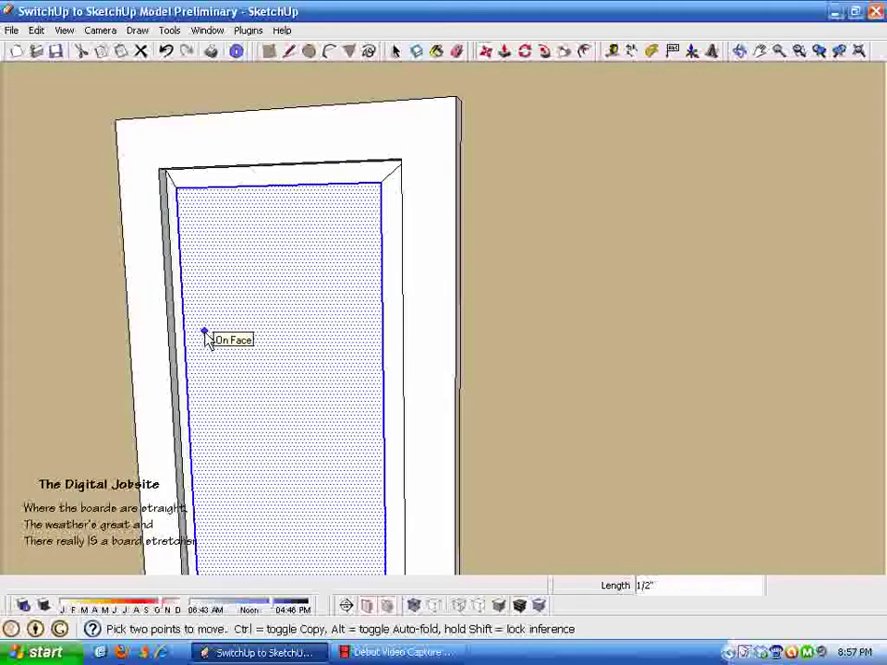
{"action": "type", "text": "8"}
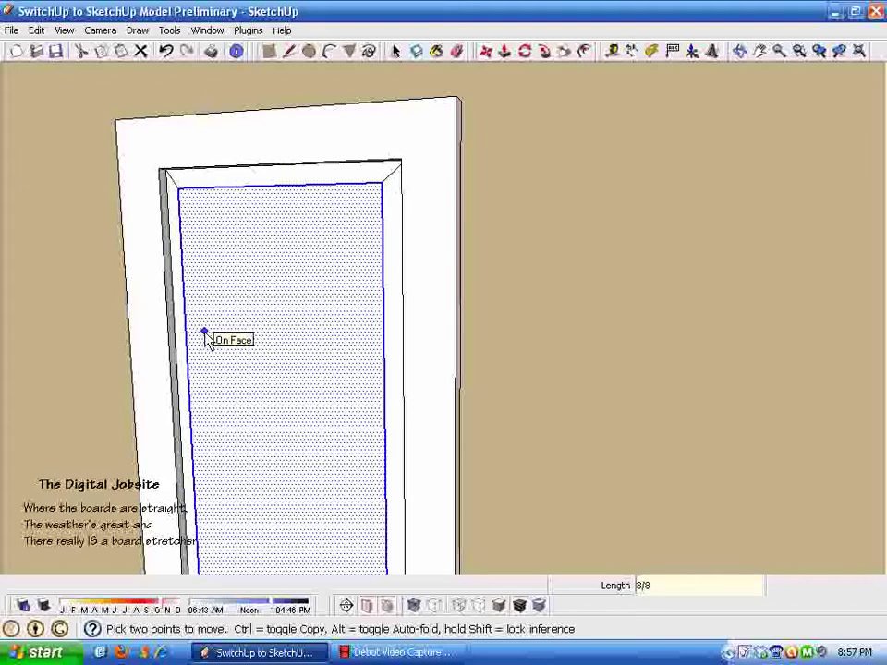
{"action": "key", "text": "Return"}
{"action": "key", "text": "space"}
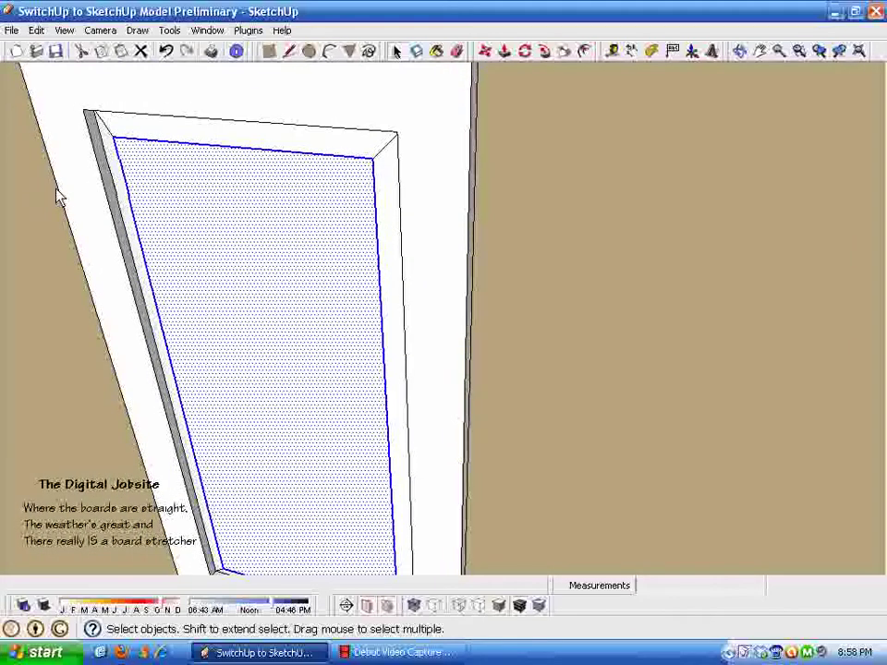
Step: Pull the bevelled panel's center face out 1/8 inch to form a small raised lip
{"action": "left_click", "coordinate": [84, 170]}
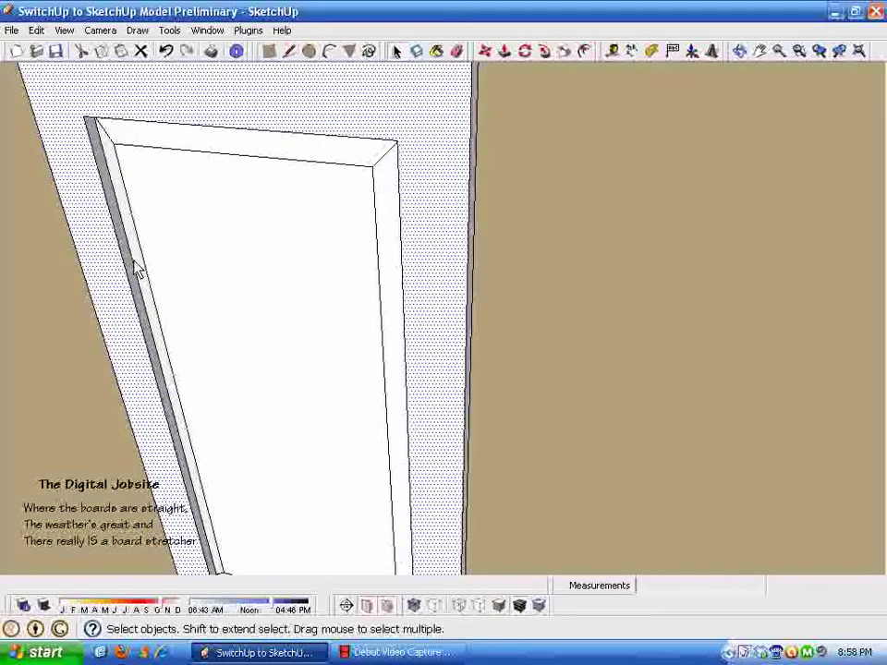
{"action": "left_click", "coordinate": [34, 229]}
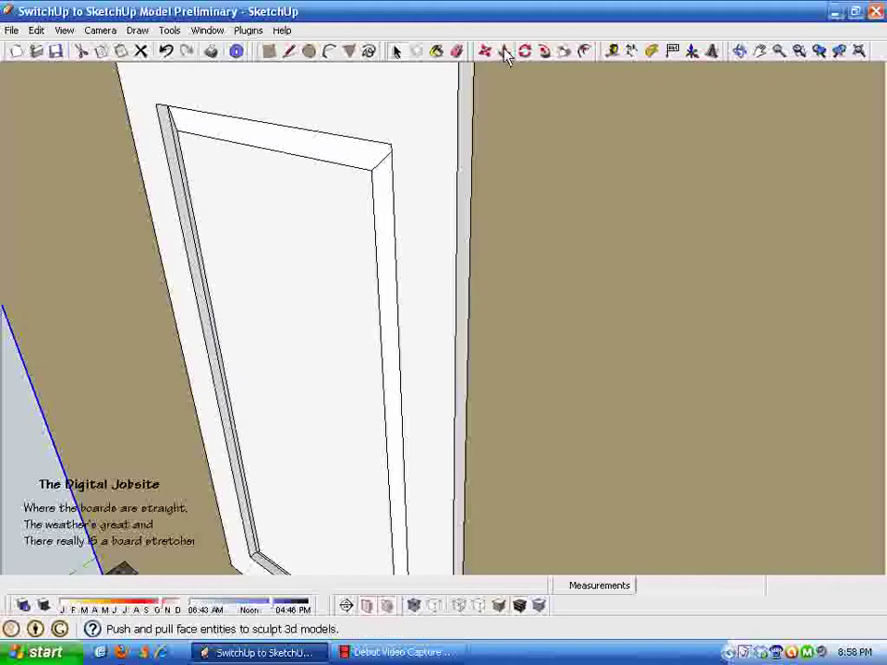
{"action": "left_click", "coordinate": [505, 53]}
{"action": "left_click_drag", "start_coordinate": [273, 269], "coordinate": [412, 248]}
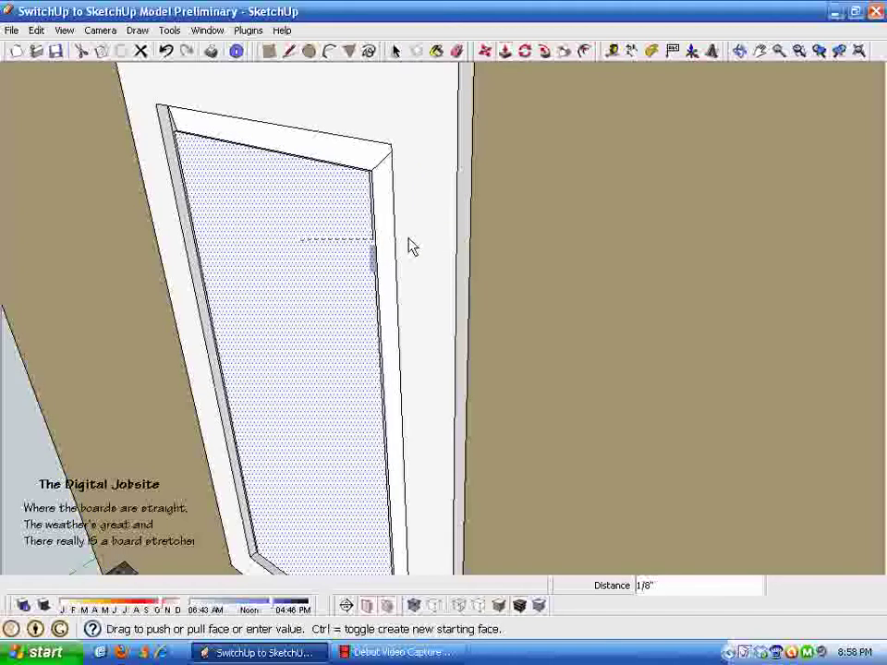
{"action": "left_click", "coordinate": [429, 115]}
{"action": "middle_click_drag", "start_coordinate": [384, 334], "coordinate": [342, 152]}
{"action": "scroll", "coordinate": [331, 233], "scroll_direction": "down", "scroll_amount": 2}
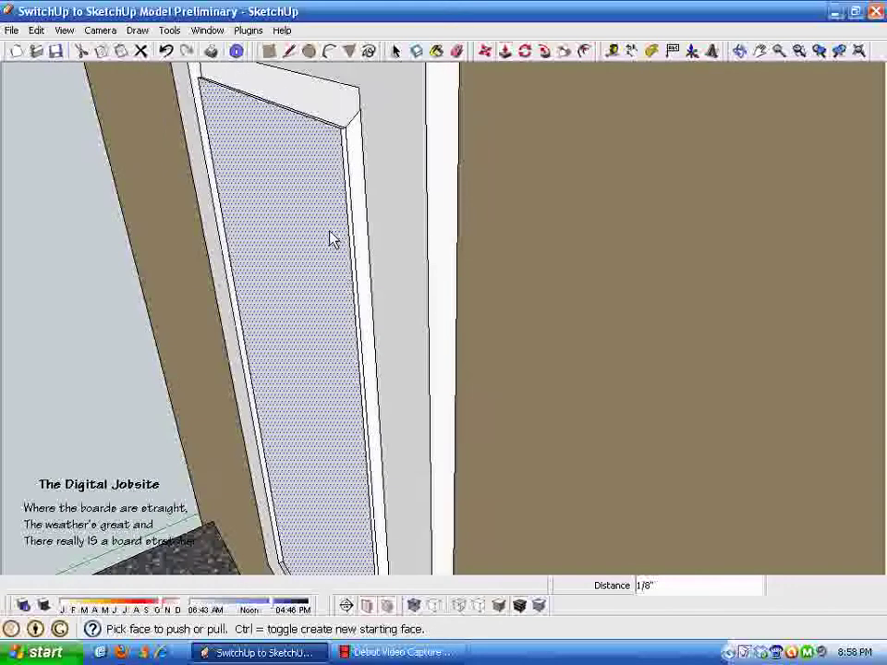
{"action": "key", "text": "space"}
{"action": "scroll", "coordinate": [96, 294], "scroll_direction": "down", "scroll_amount": 2}
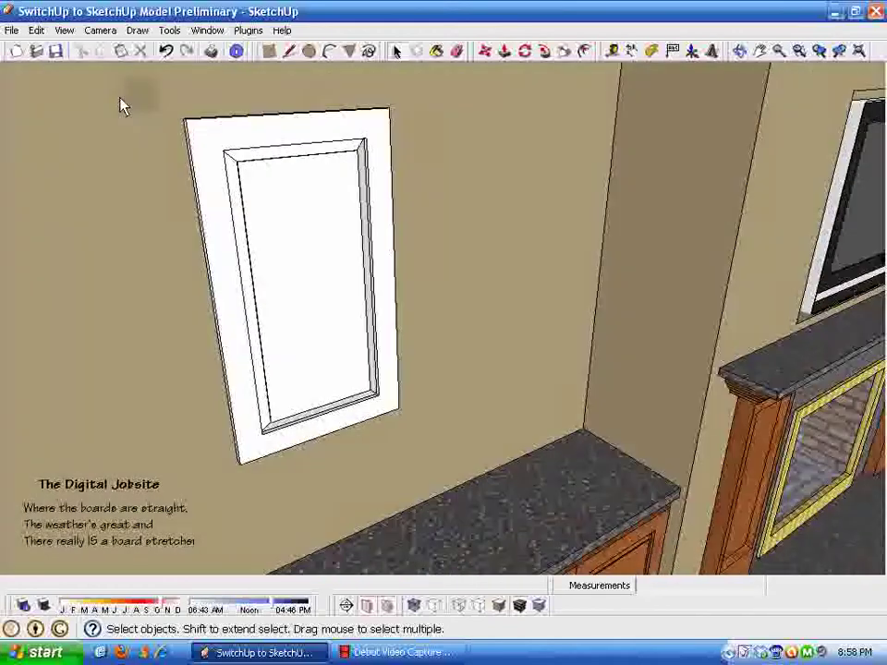
{"action": "left_click_drag", "start_coordinate": [110, 95], "coordinate": [169, 171]}
{"action": "left_click_drag", "start_coordinate": [448, 465], "coordinate": [447, 518]}
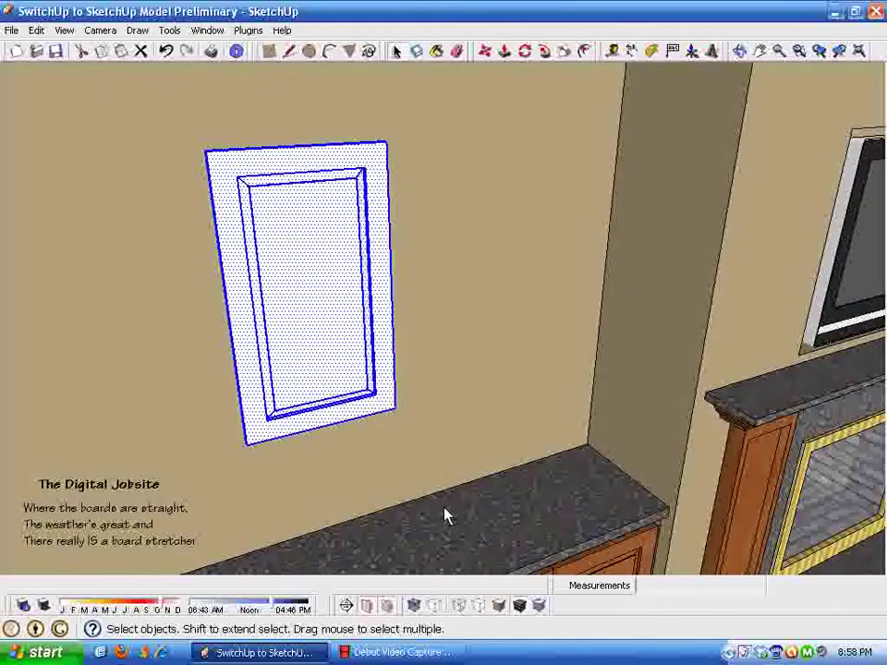
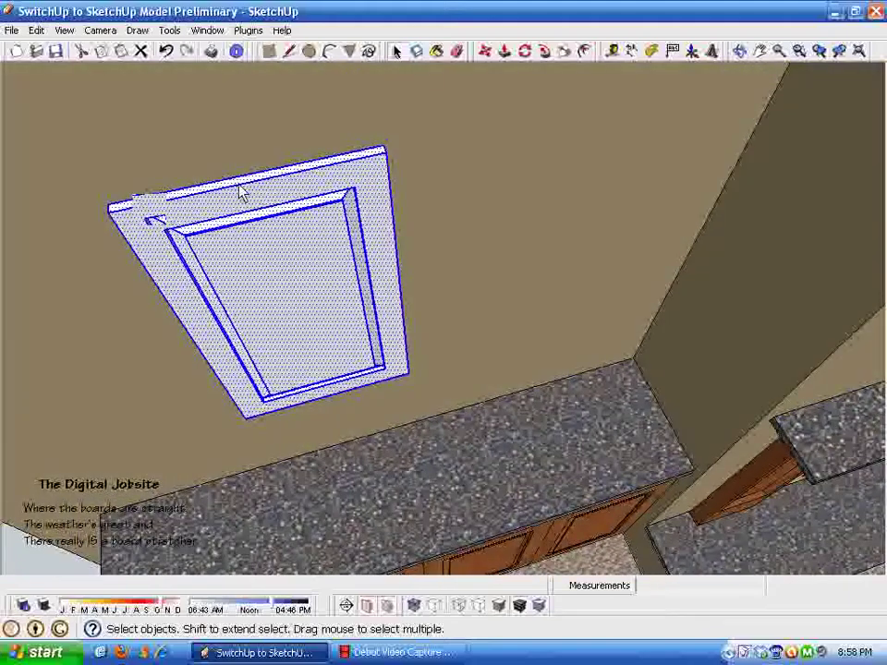
{"action": "middle_click_drag", "start_coordinate": [275, 274], "coordinate": [243, 413]}
{"action": "left_click", "coordinate": [130, 331]}
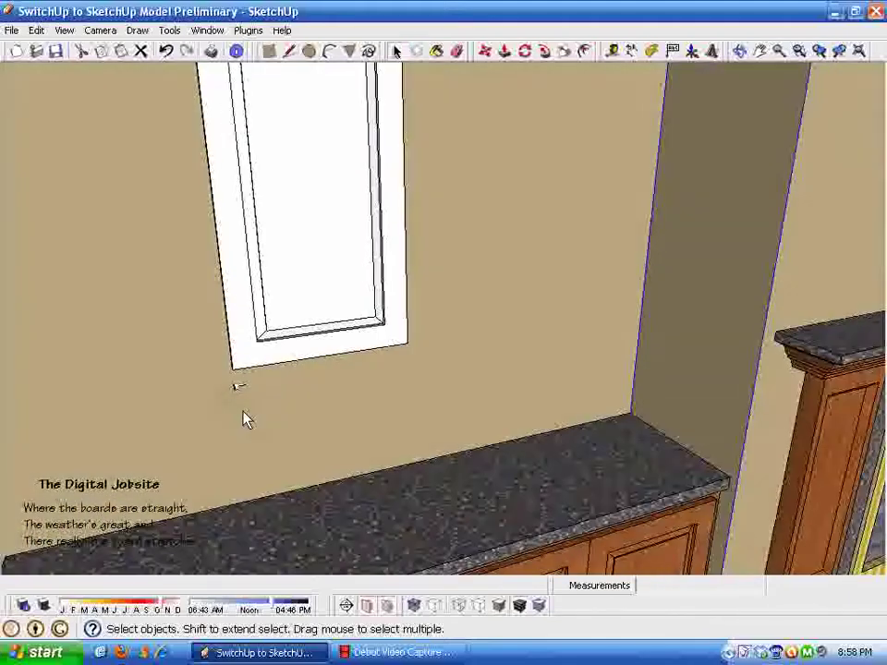
Step: Move the panel's bottom bevel face and its edges up 1 inch to widen the door's bottom rail
{"action": "middle_click_drag", "start_coordinate": [266, 334], "coordinate": [247, 306]}
{"action": "middle_click_drag", "start_coordinate": [307, 330], "coordinate": [509, 64]}
{"action": "left_click", "coordinate": [391, 333]}
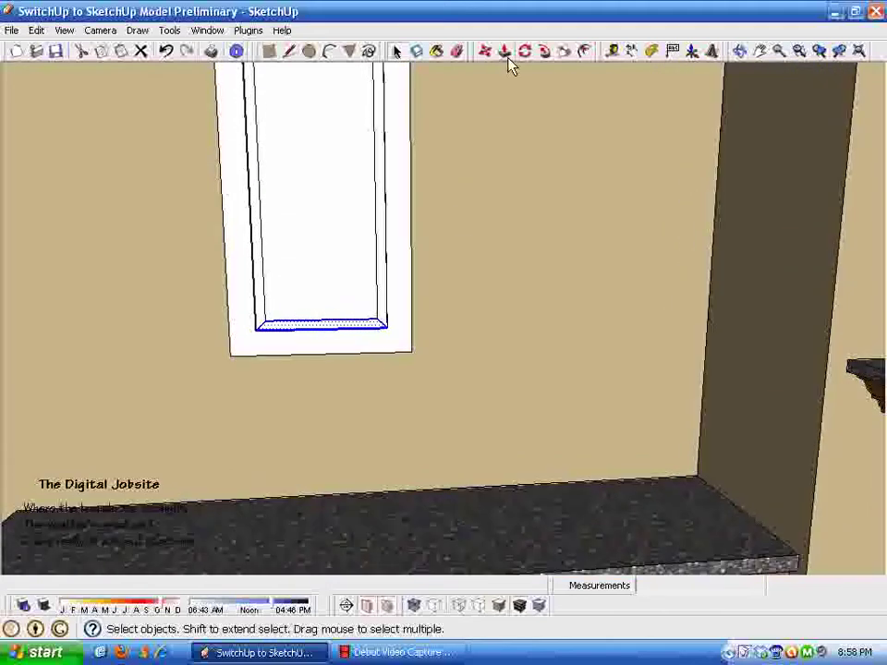
{"action": "left_click", "coordinate": [486, 53]}
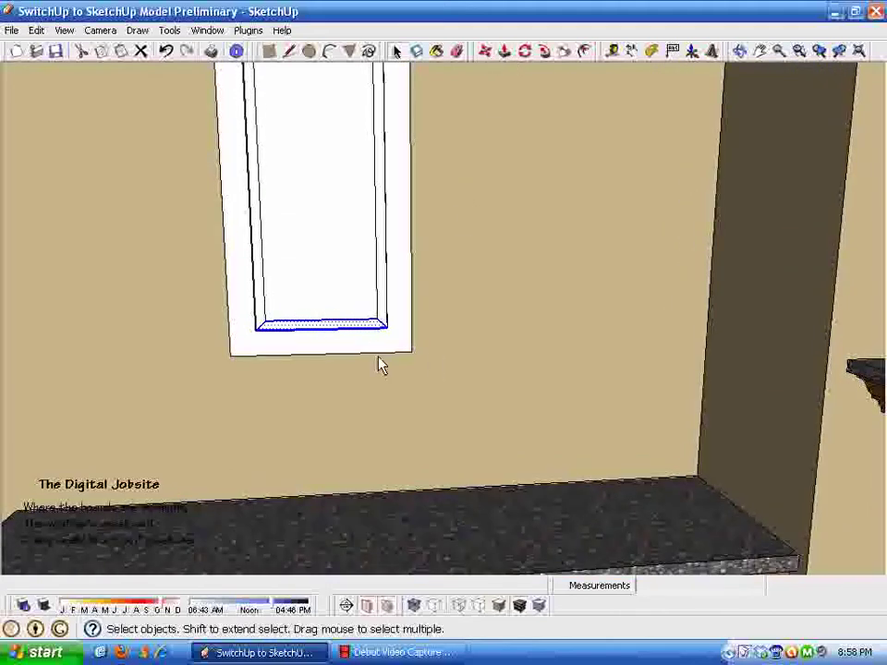
{"action": "left_click", "coordinate": [490, 58]}
{"action": "middle_click_drag", "start_coordinate": [490, 57], "coordinate": [387, 358]}
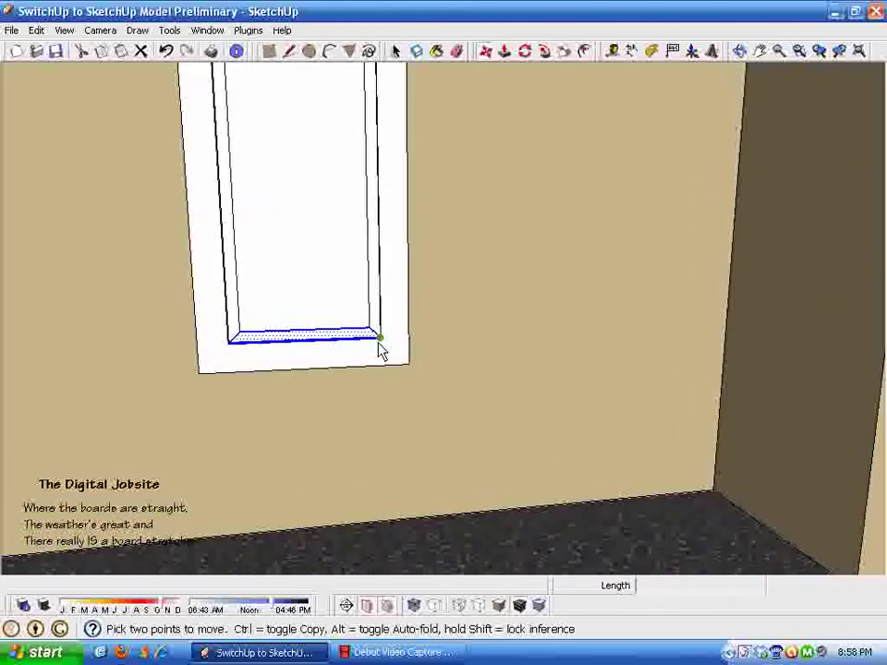
{"action": "left_click_drag", "start_coordinate": [383, 344], "coordinate": [384, 333]}
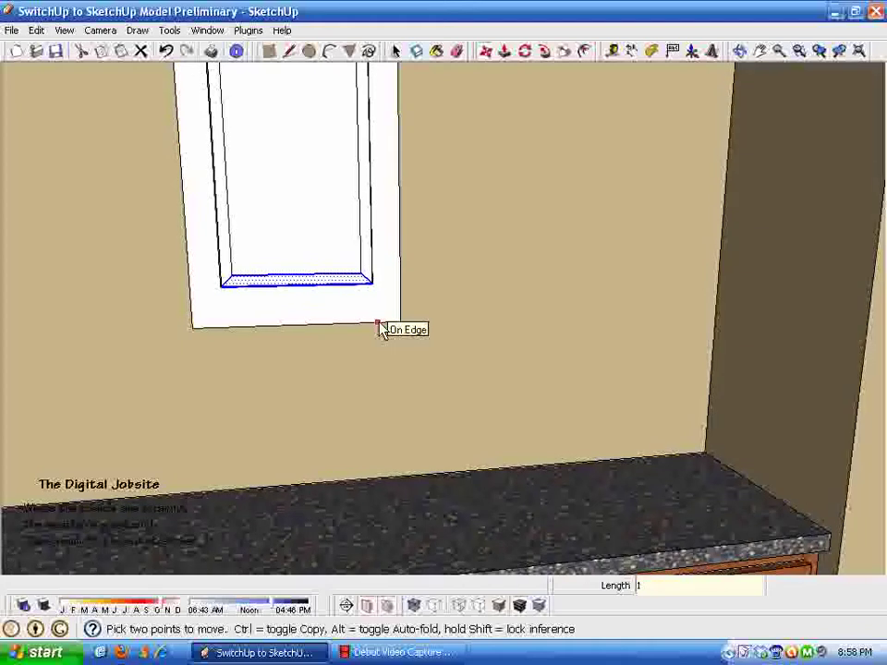
{"action": "middle_click_drag", "start_coordinate": [380, 328], "coordinate": [402, 347]}
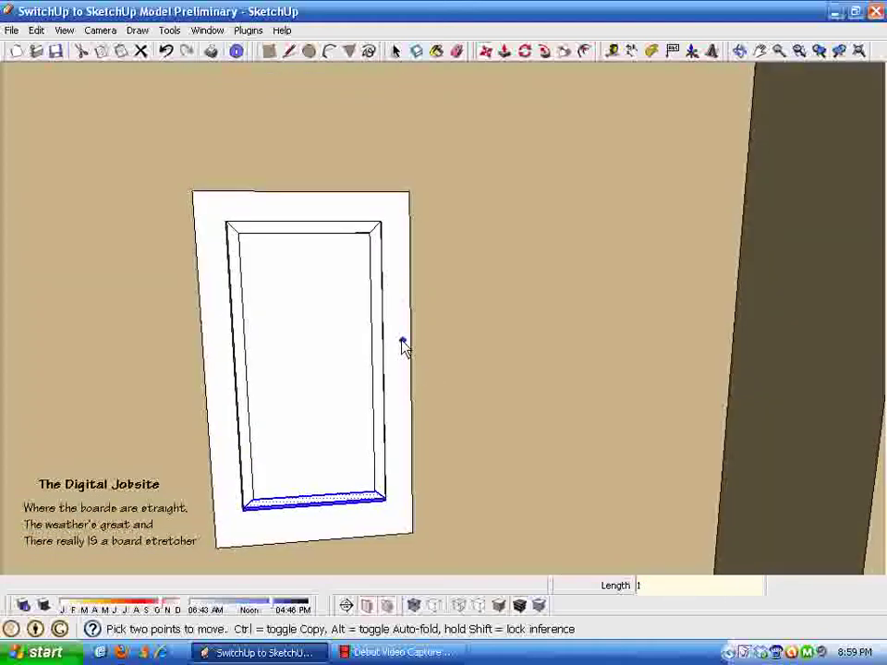
{"action": "key", "text": "space"}
{"action": "left_click", "coordinate": [156, 382]}
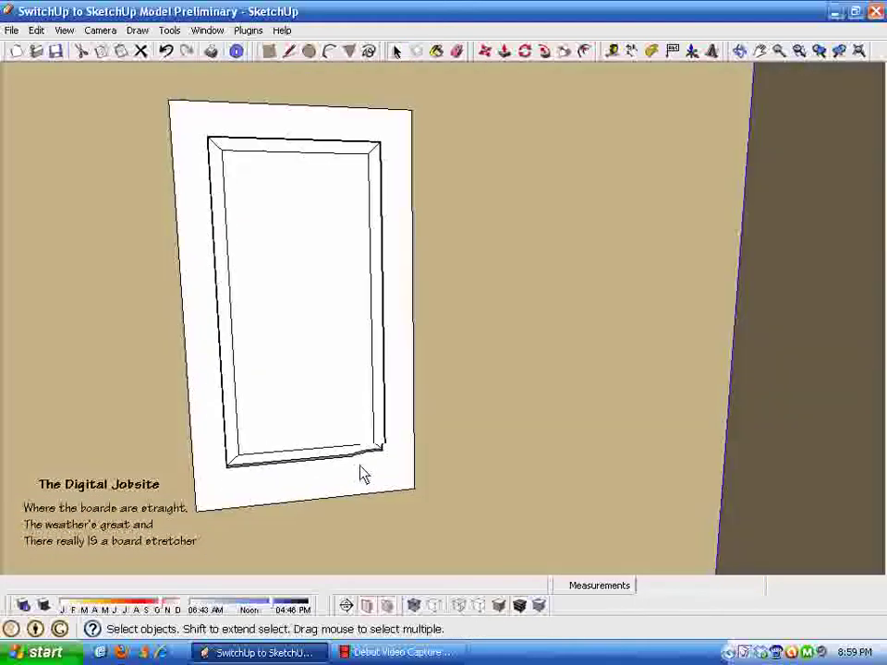
Step: Select the entire cabinet door and make it a group
{"action": "middle_click_drag", "start_coordinate": [293, 505], "coordinate": [352, 506]}
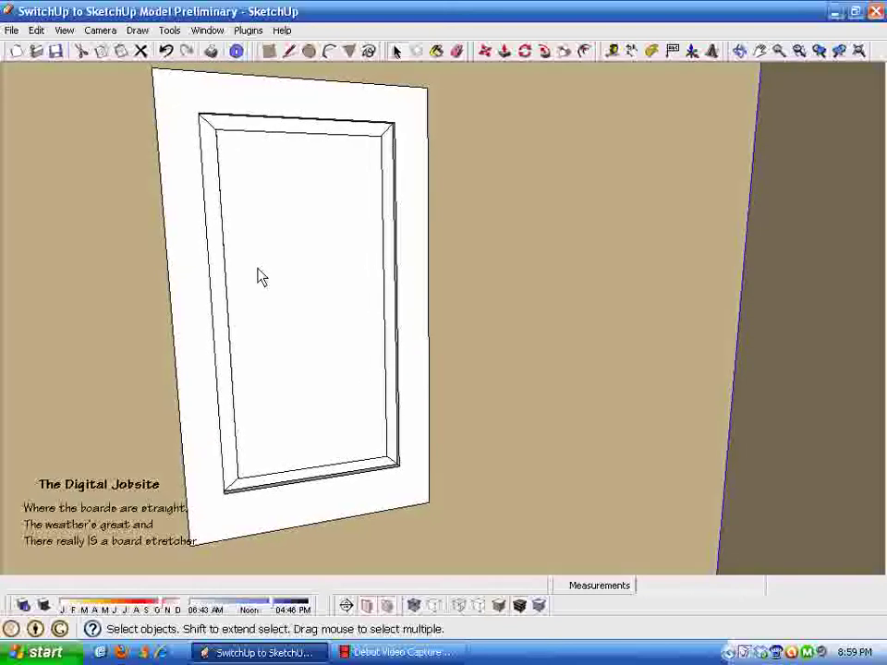
{"action": "middle_click_drag", "start_coordinate": [260, 277], "coordinate": [165, 194]}
{"action": "left_click_drag", "start_coordinate": [137, 123], "coordinate": [454, 520]}
{"action": "middle_click_drag", "start_coordinate": [454, 520], "coordinate": [287, 322]}
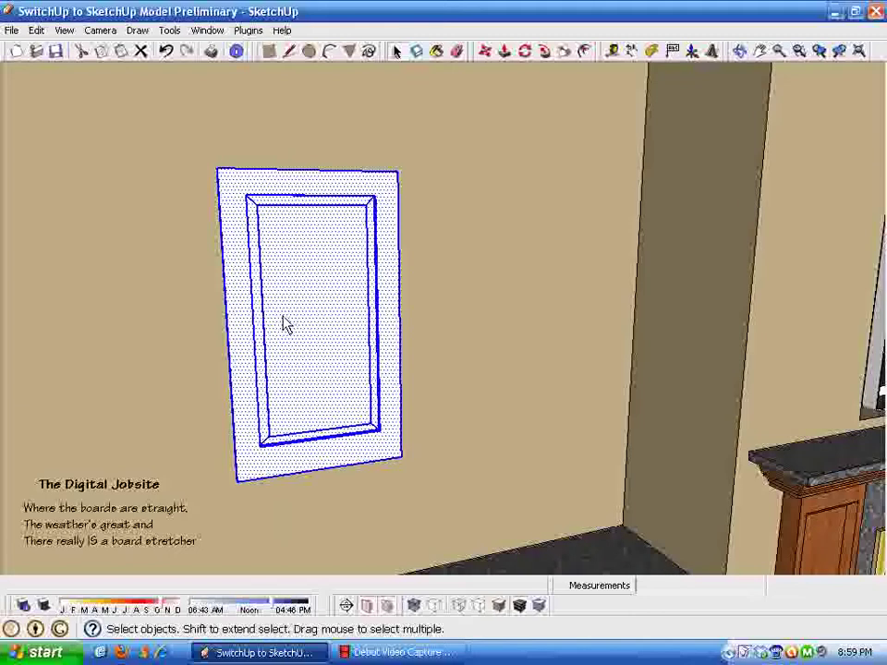
{"action": "right_click", "coordinate": [288, 320]}
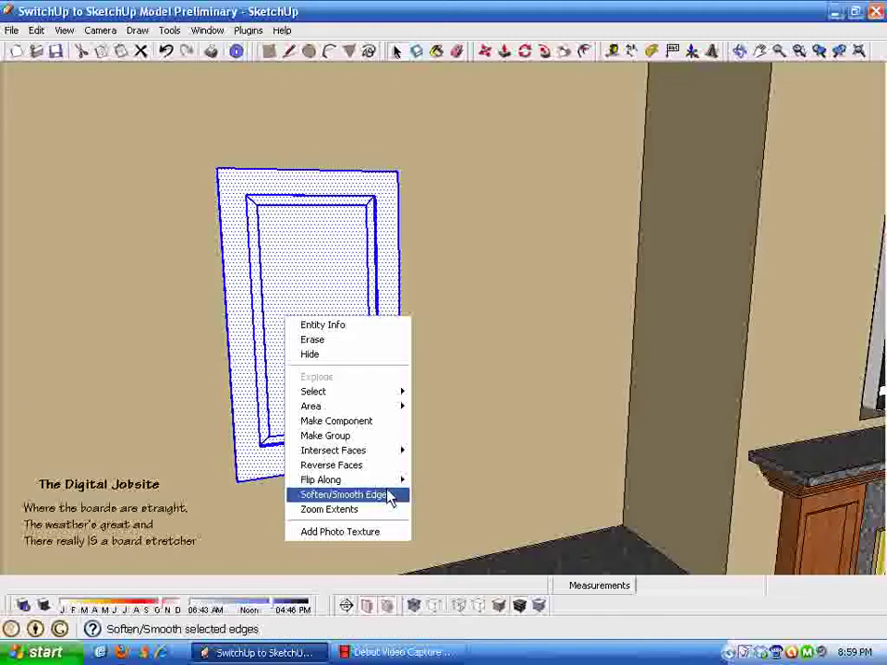
{"action": "left_click", "coordinate": [325, 435]}
Step: Copy the door group straight up about 4' 11" above the original, clear of the wall
{"action": "middle_click_drag", "start_coordinate": [345, 444], "coordinate": [303, 102]}
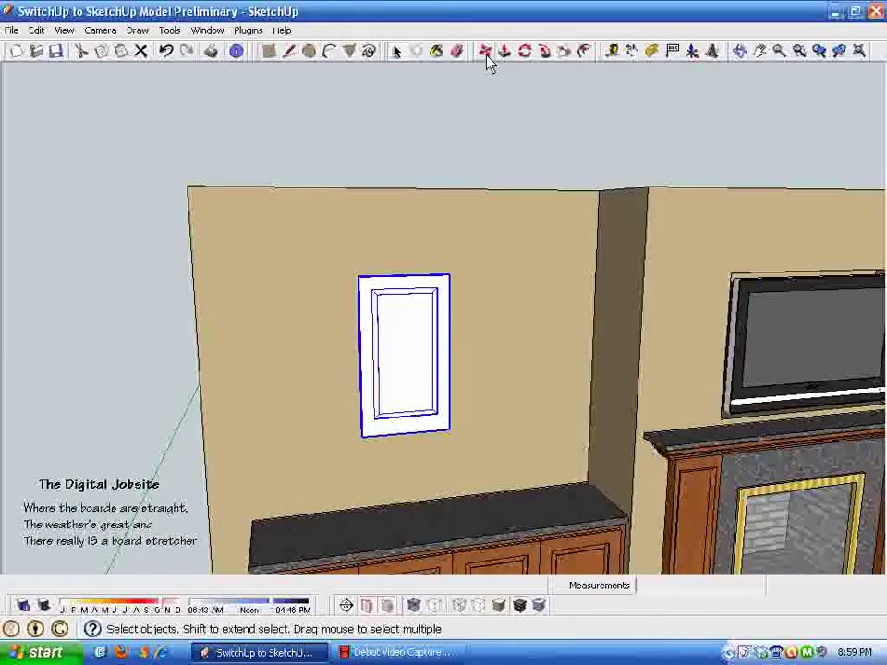
{"action": "left_click", "coordinate": [487, 53]}
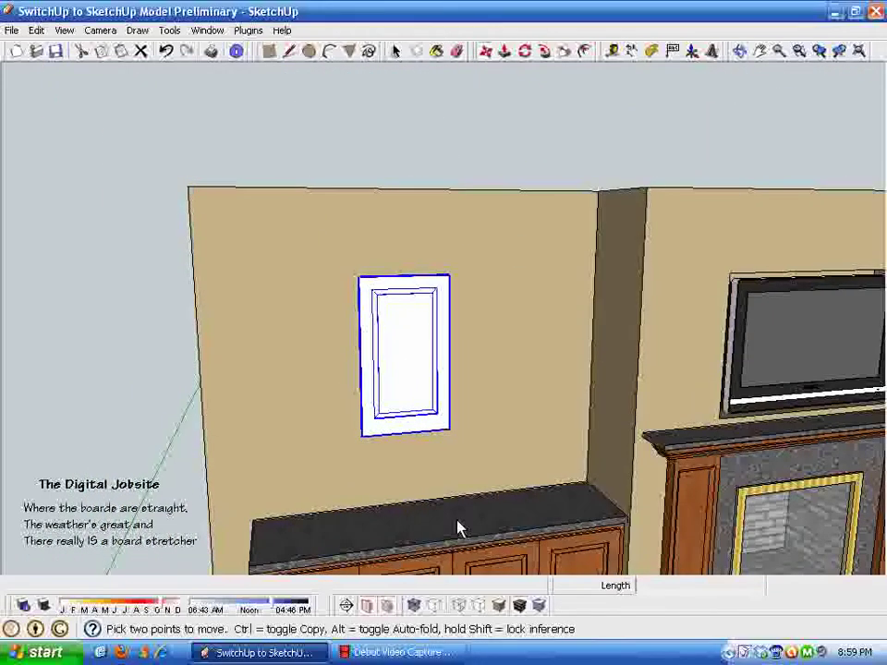
{"action": "left_click", "coordinate": [362, 434]}
{"action": "key", "text": "ctrl"}
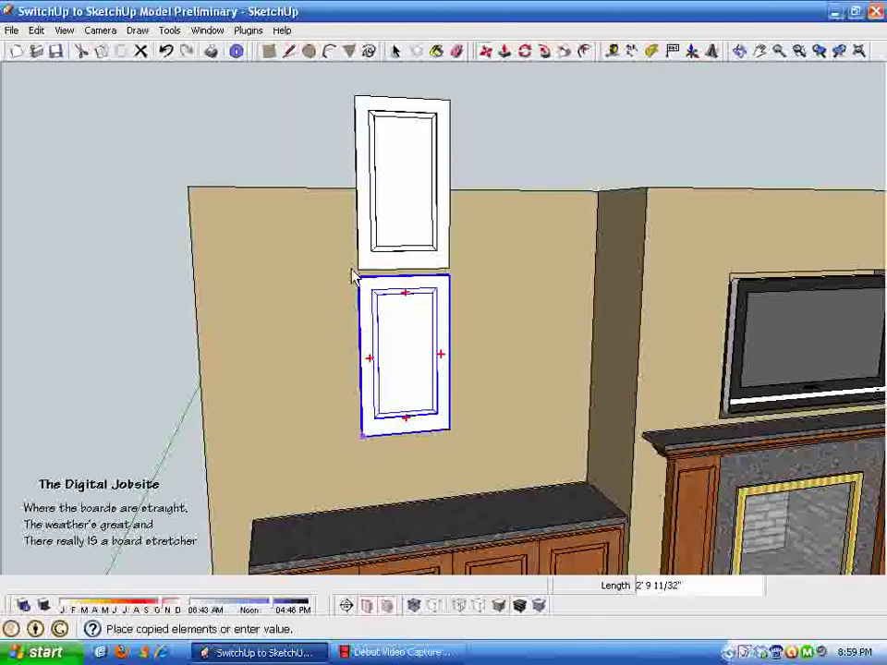
{"action": "middle_click_drag", "start_coordinate": [359, 192], "coordinate": [335, 238], "text": "shift"}
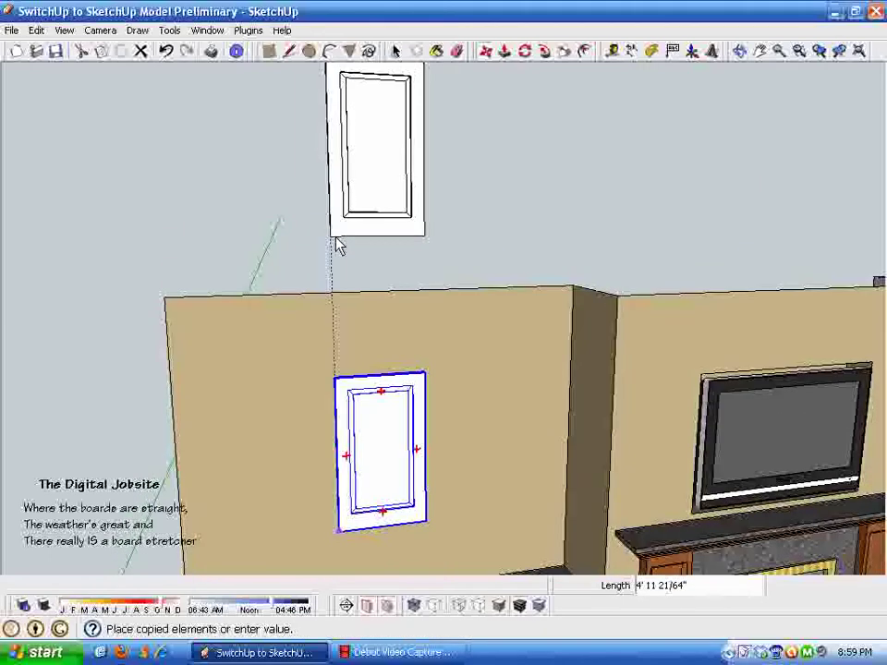
{"action": "left_click", "coordinate": [339, 245]}
{"action": "key", "text": "space"}
Step: Shorten the copied upper door by moving its top edge and the panel's top bevel down about 5 1/8 inches
{"action": "middle_click_drag", "start_coordinate": [390, 220], "coordinate": [390, 182]}
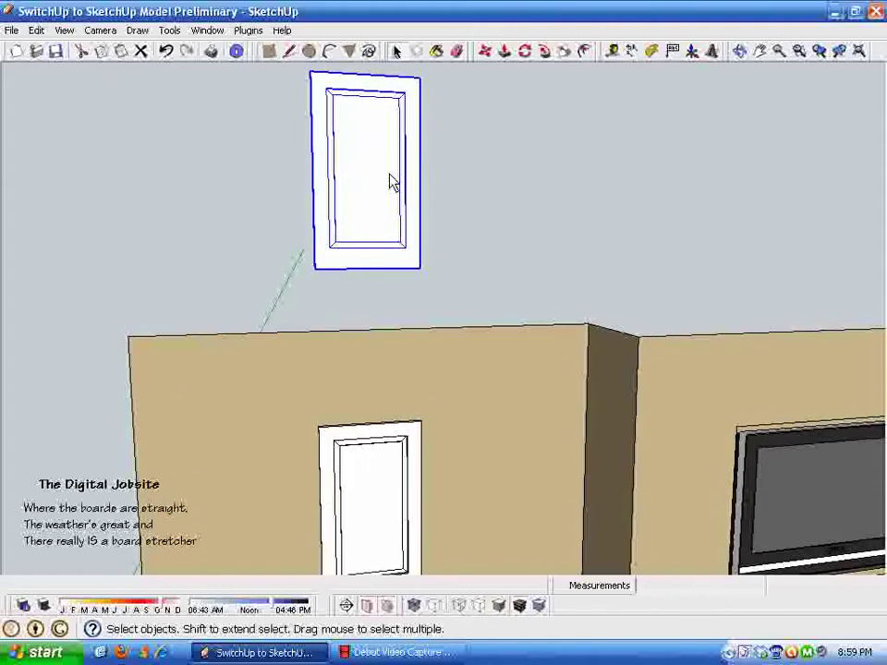
{"action": "middle_click_drag", "start_coordinate": [375, 252], "coordinate": [523, 275]}
{"action": "double_click", "coordinate": [379, 232]}
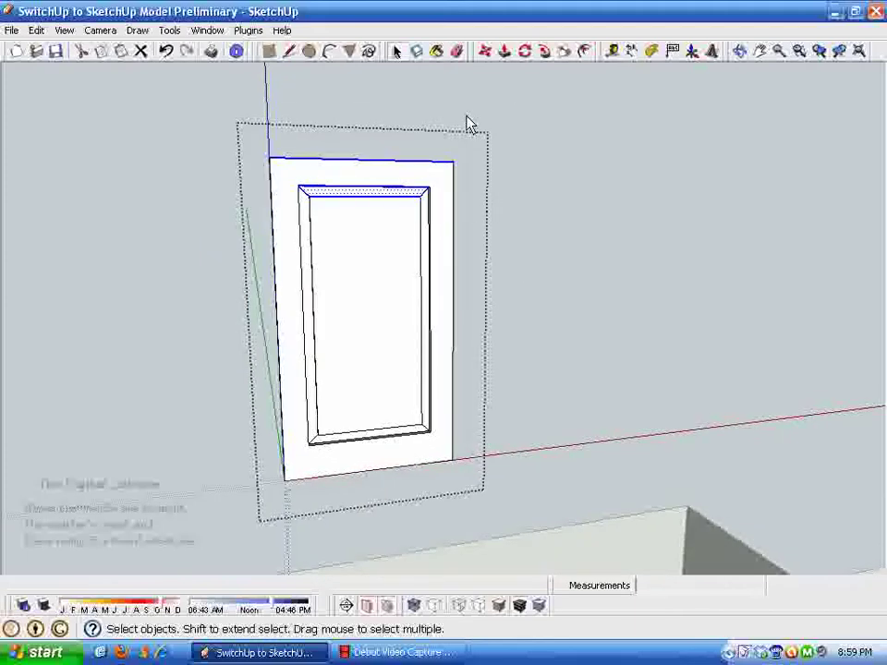
{"action": "middle_click_drag", "start_coordinate": [469, 125], "coordinate": [500, 58]}
{"action": "left_click", "coordinate": [488, 54]}
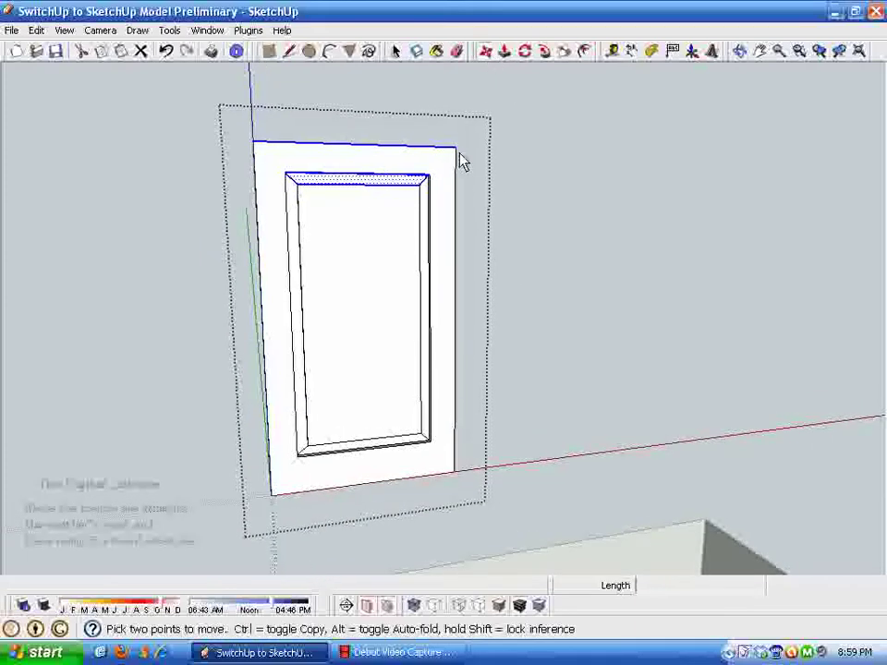
{"action": "left_click", "coordinate": [462, 163]}
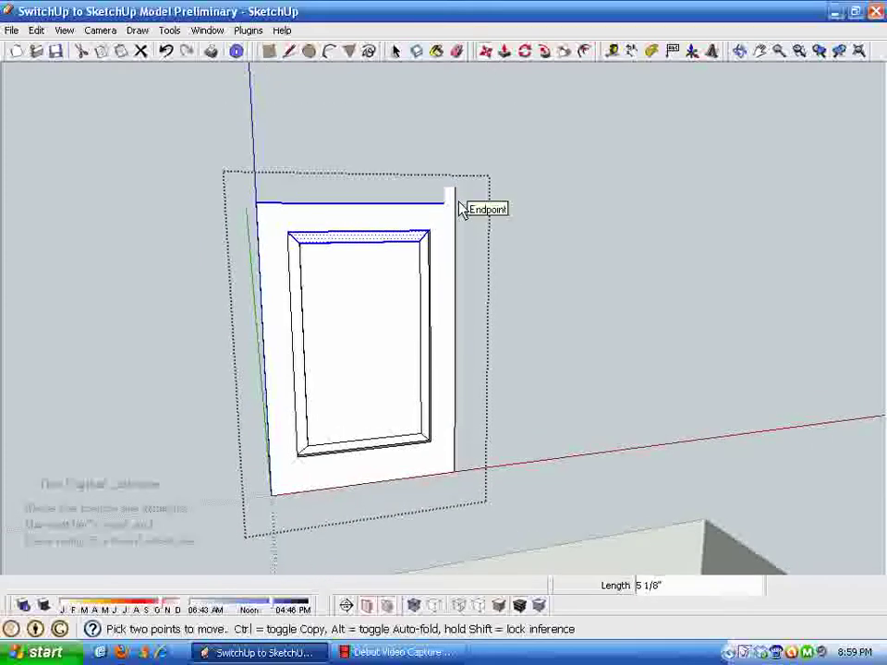
{"action": "left_click", "coordinate": [460, 202]}
{"action": "key", "text": "space"}
Step: Explode the shortened upper door group into loose geometry
{"action": "middle_click_drag", "start_coordinate": [459, 203], "coordinate": [329, 483]}
{"action": "left_click", "coordinate": [328, 483]}
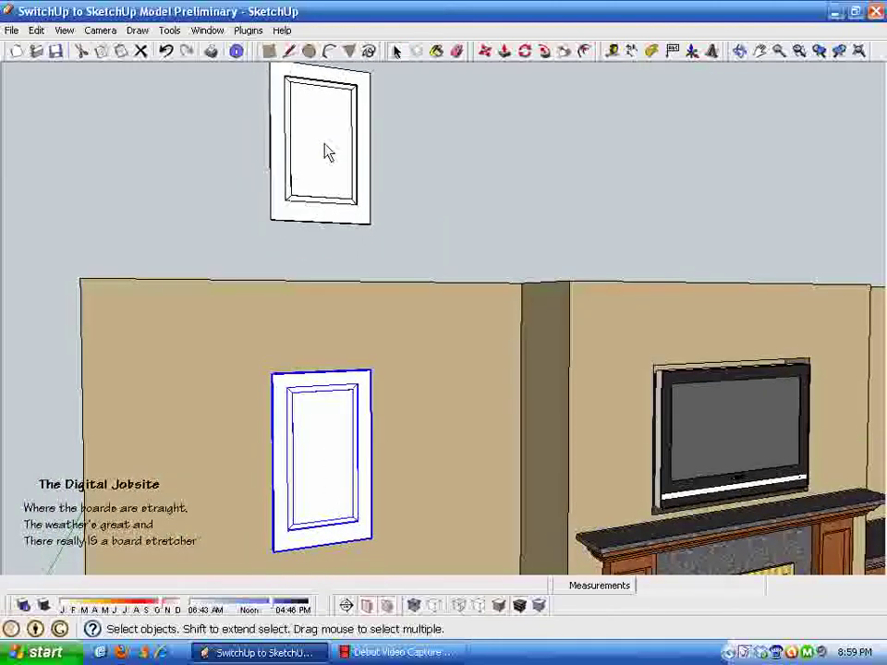
{"action": "left_click", "coordinate": [328, 153]}
{"action": "mouse_move", "coordinate": [328, 153]}
{"action": "middle_mouse_down"}
{"action": "mouse_move", "coordinate": [341, 574]}
{"action": "mouse_move", "coordinate": [331, 248]}
{"action": "mouse_move", "coordinate": [323, 257]}
{"action": "mouse_move", "coordinate": [350, 230]}
{"action": "mouse_move", "coordinate": [322, 204]}
{"action": "mouse_move", "coordinate": [338, 232]}
{"action": "mouse_move", "coordinate": [332, 139]}
{"action": "middle_mouse_up"}
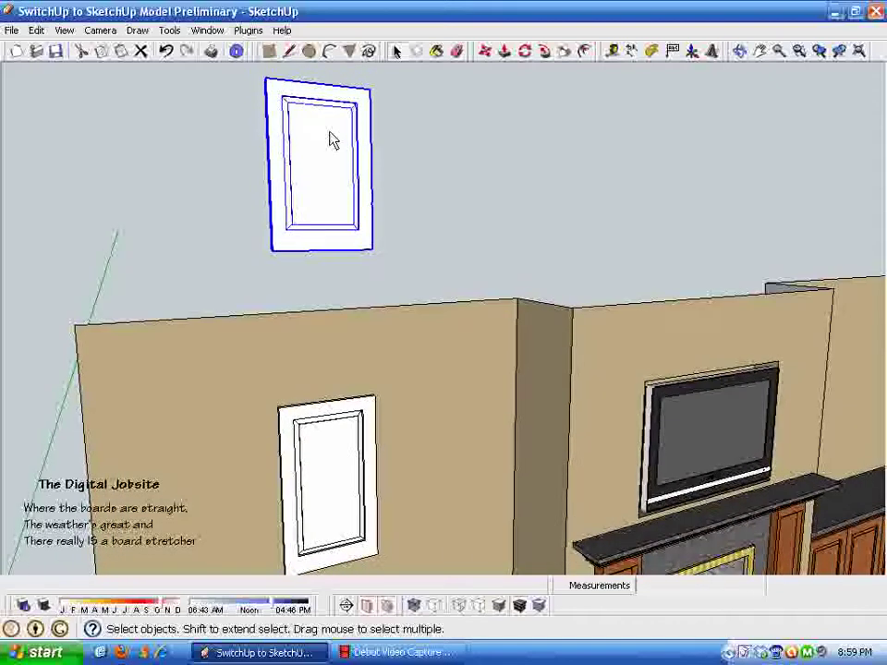
{"action": "right_click", "coordinate": [328, 155]}
{"action": "left_click", "coordinate": [374, 237]}
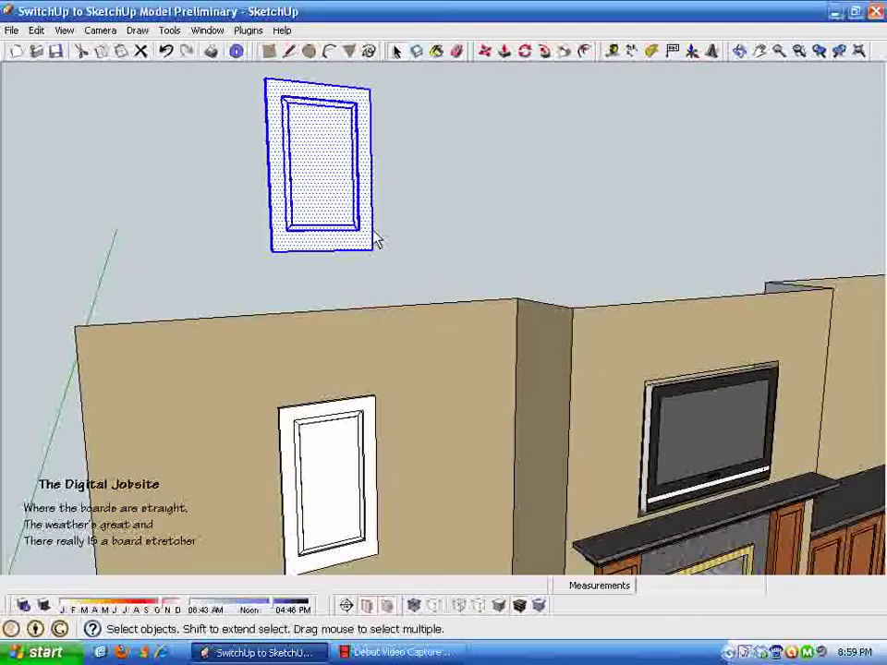
Step: Turn the exploded door's geometry into a component named Door, replacing the selection with it
{"action": "right_click", "coordinate": [317, 191]}
{"action": "left_click", "coordinate": [368, 290]}
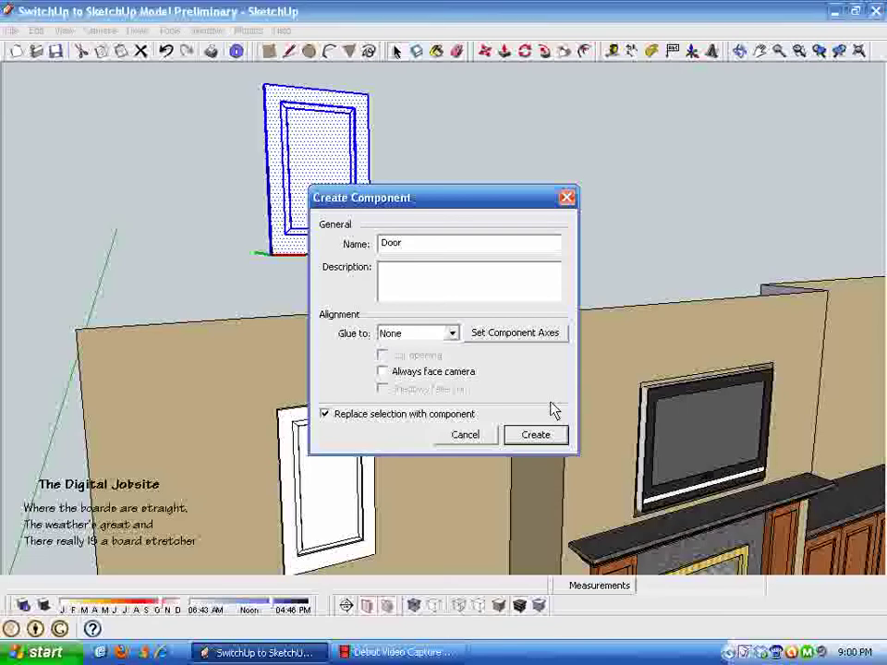
{"action": "left_click", "coordinate": [536, 434]}
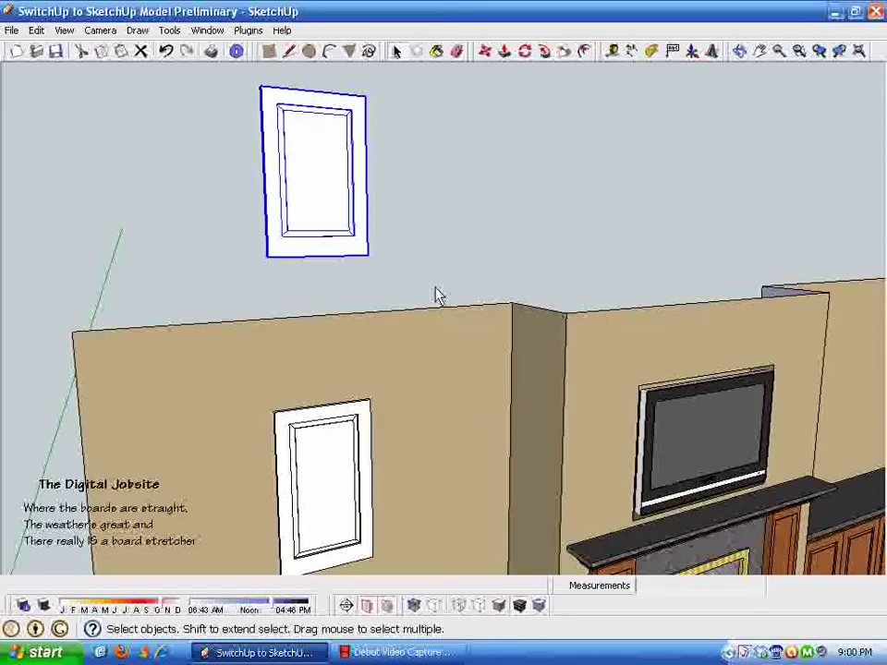
Step: Copy the Door component sideways along the red axis, about 1' 11 23/64" from the original
{"action": "left_click", "coordinate": [485, 51]}
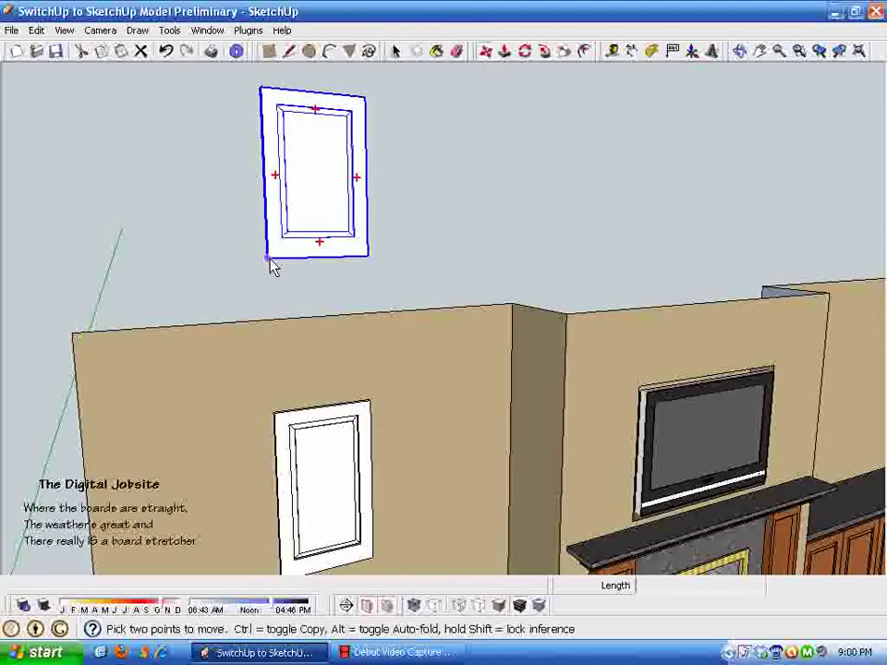
{"action": "left_click", "coordinate": [269, 259]}
{"action": "key", "text": "ctrl"}
{"action": "left_click", "coordinate": [395, 257]}
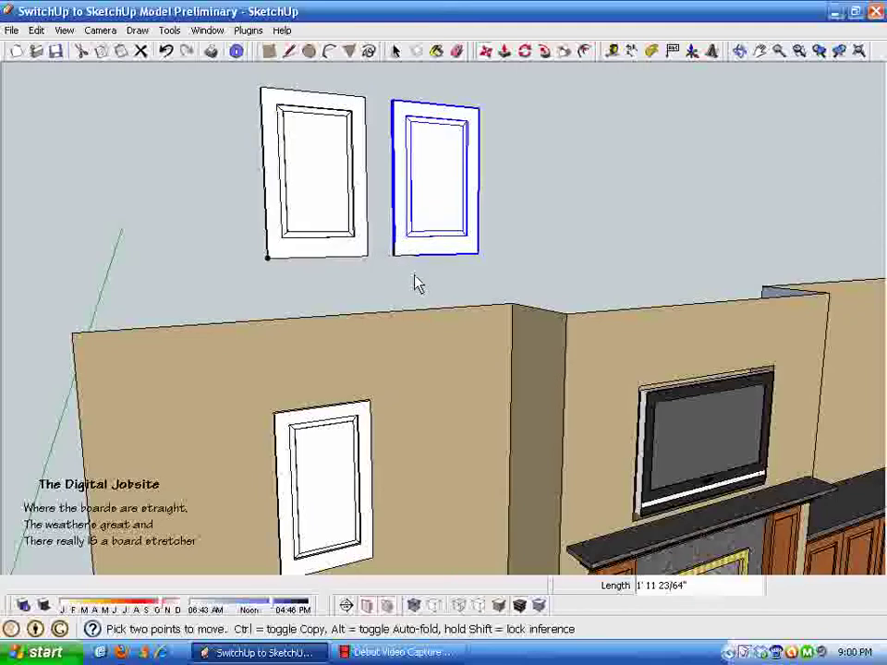
{"action": "key", "text": "space"}
Step: Paint all geometry inside the first Door component with the in-model material Wood_Cherry_Original
{"action": "left_click", "coordinate": [312, 214]}
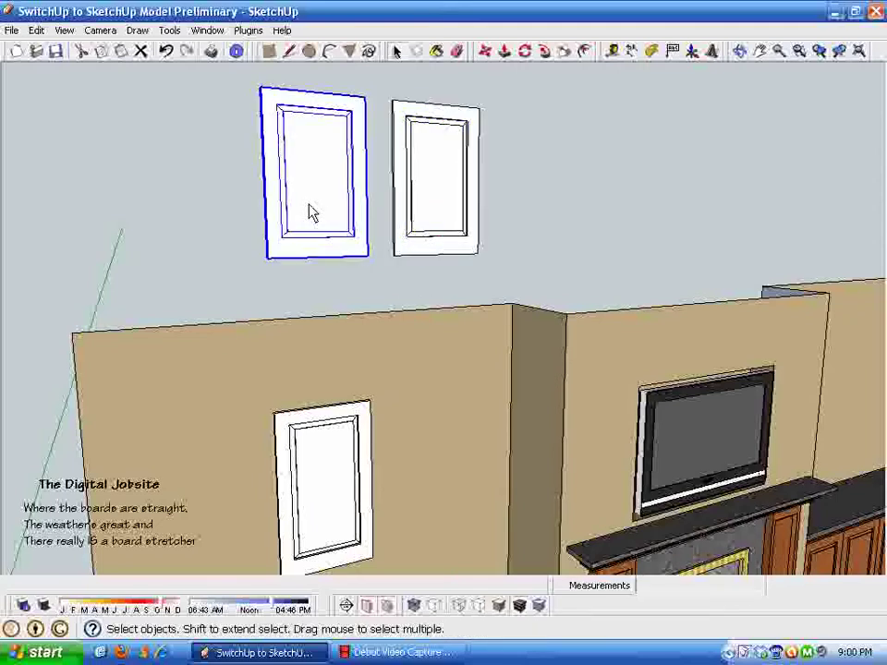
{"action": "triple_click", "coordinate": [310, 206]}
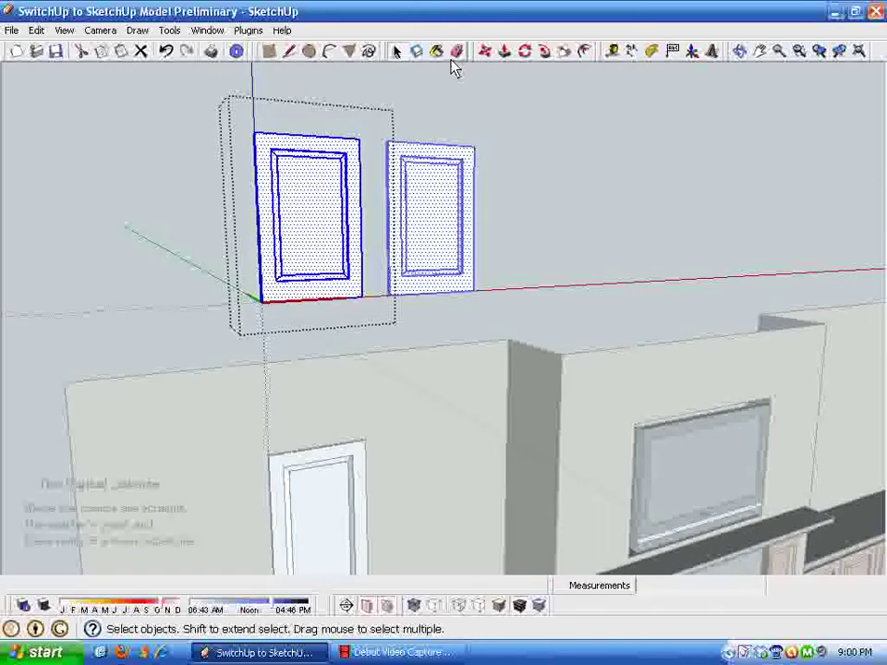
{"action": "key", "text": "b"}
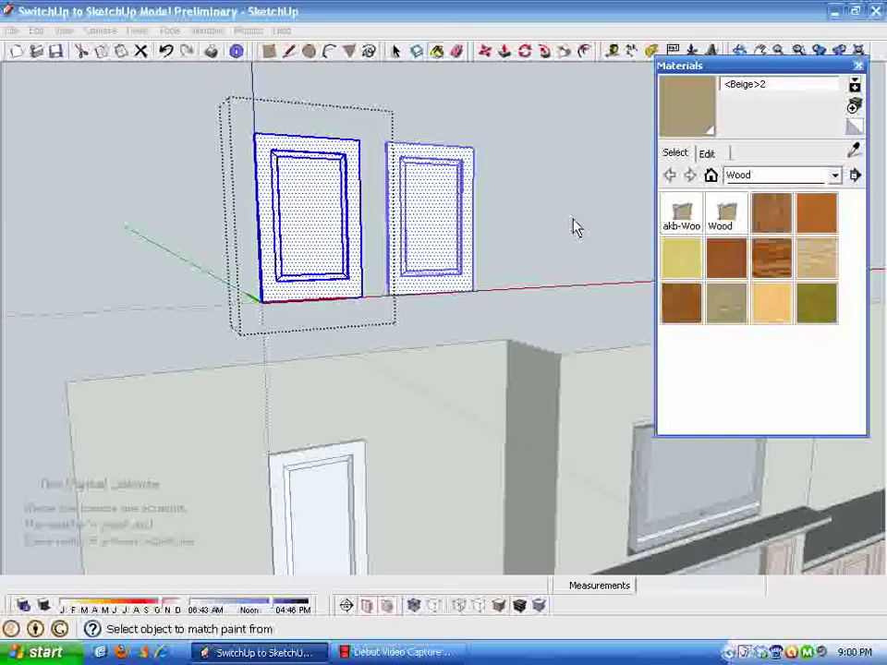
{"action": "left_click", "coordinate": [711, 176]}
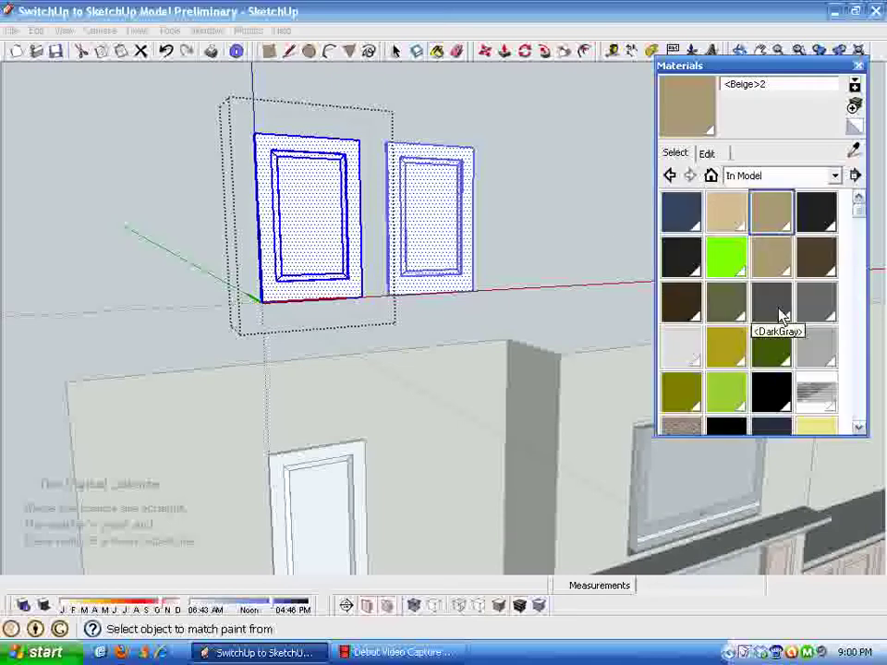
{"action": "left_click_drag", "start_coordinate": [862, 218], "coordinate": [859, 342]}
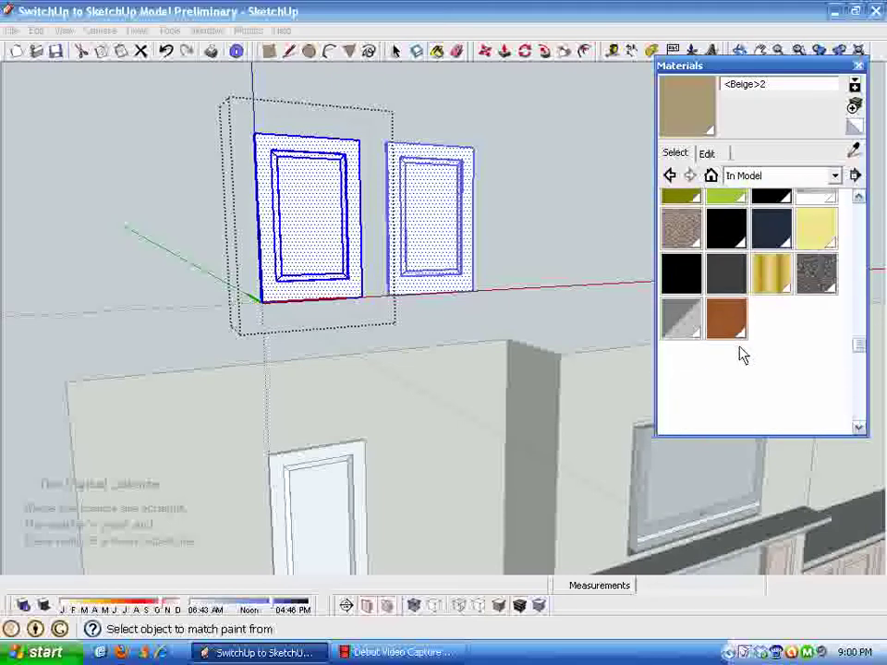
{"action": "left_click", "coordinate": [726, 319]}
{"action": "left_click", "coordinate": [322, 231]}
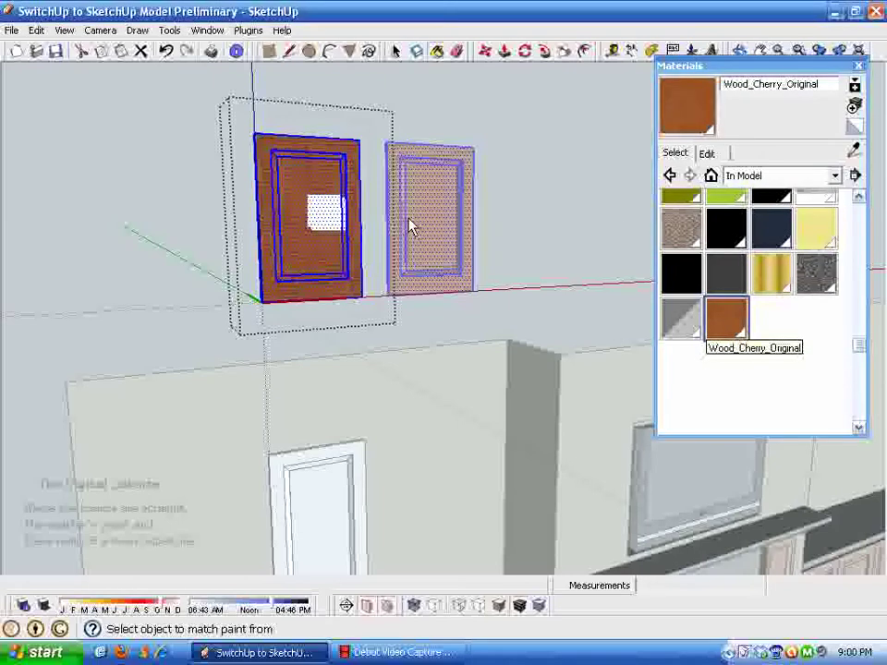
{"action": "left_click", "coordinate": [573, 205]}
Step: Try narrowing the first Door component by moving its left edge and left bevel inward about 61/64 inch, and undo the move
{"action": "mouse_move", "coordinate": [573, 205]}
{"action": "middle_mouse_down"}
{"action": "mouse_move", "coordinate": [493, 227]}
{"action": "mouse_move", "coordinate": [467, 297]}
{"action": "mouse_move", "coordinate": [332, 379]}
{"action": "mouse_move", "coordinate": [317, 266]}
{"action": "middle_mouse_up"}
{"action": "left_click", "coordinate": [324, 251]}
{"action": "scroll", "coordinate": [314, 277], "scroll_direction": "up", "scroll_amount": 5}
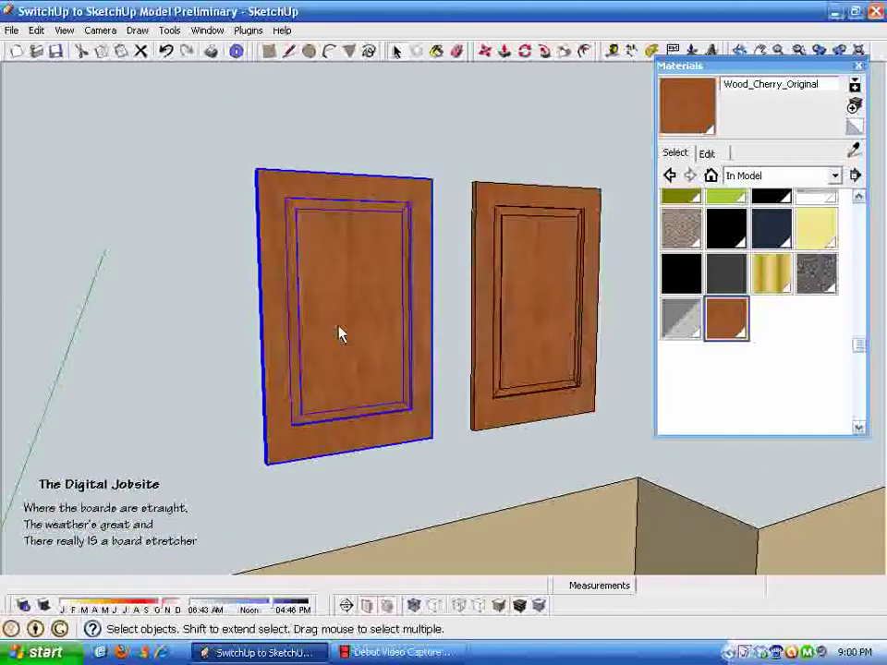
{"action": "double_click", "coordinate": [352, 319]}
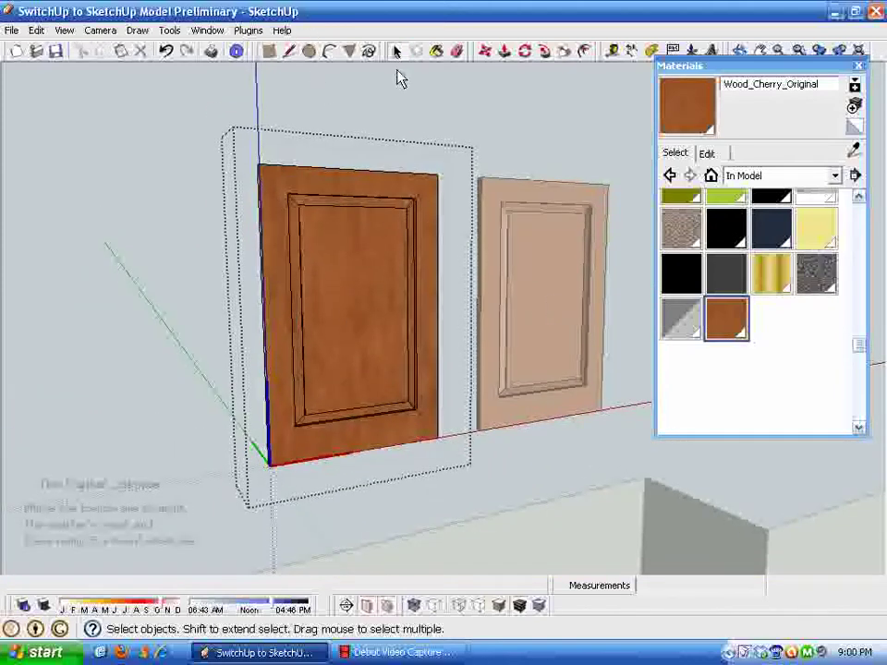
{"action": "middle_click_drag", "start_coordinate": [400, 78], "coordinate": [204, 143]}
{"action": "left_click_drag", "start_coordinate": [205, 143], "coordinate": [327, 451]}
{"action": "left_click_drag", "start_coordinate": [344, 518], "coordinate": [344, 516]}
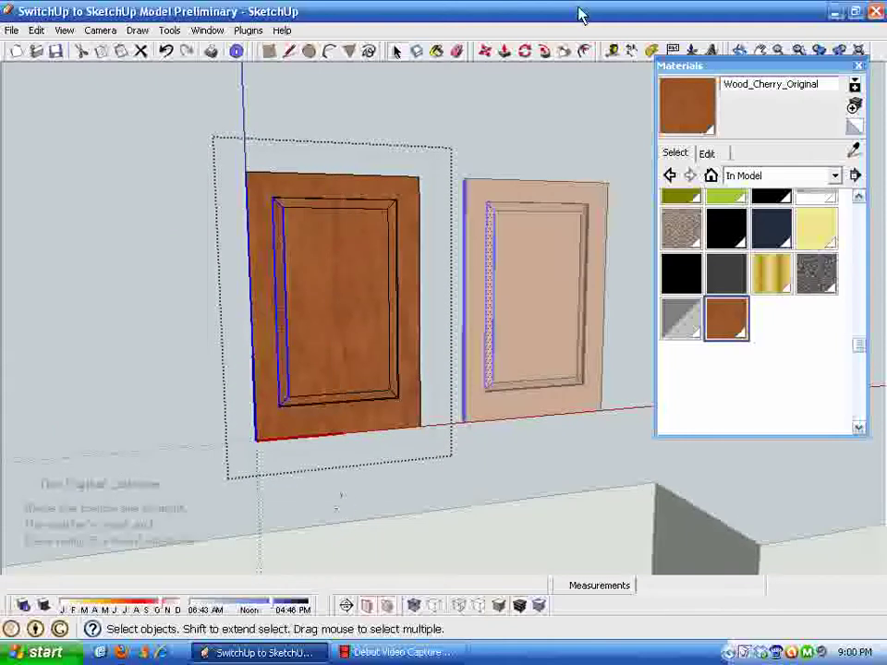
{"action": "left_click", "coordinate": [485, 51]}
{"action": "middle_click_drag", "start_coordinate": [445, 114], "coordinate": [246, 165]}
{"action": "left_click", "coordinate": [250, 163]}
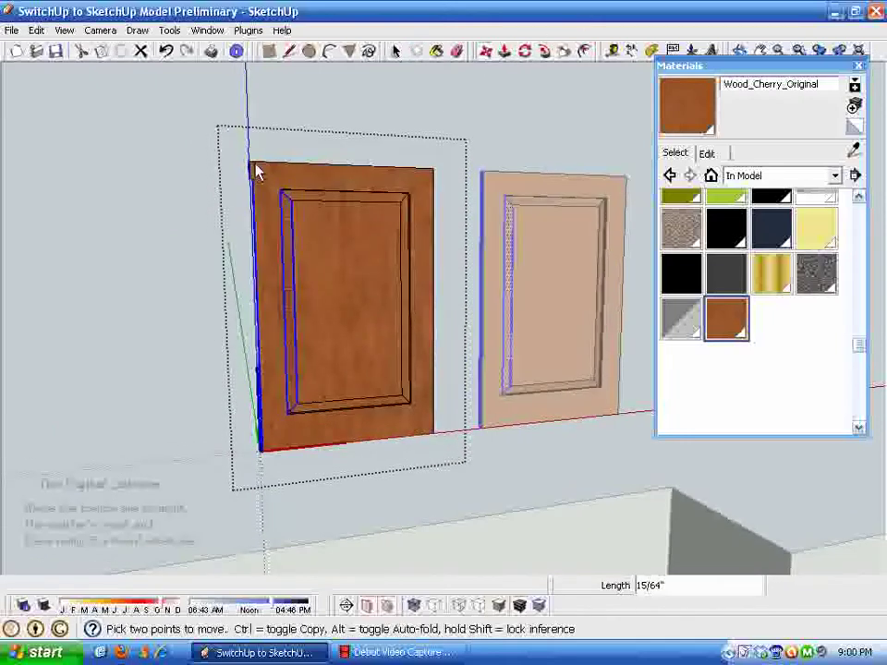
{"action": "left_click", "coordinate": [264, 166]}
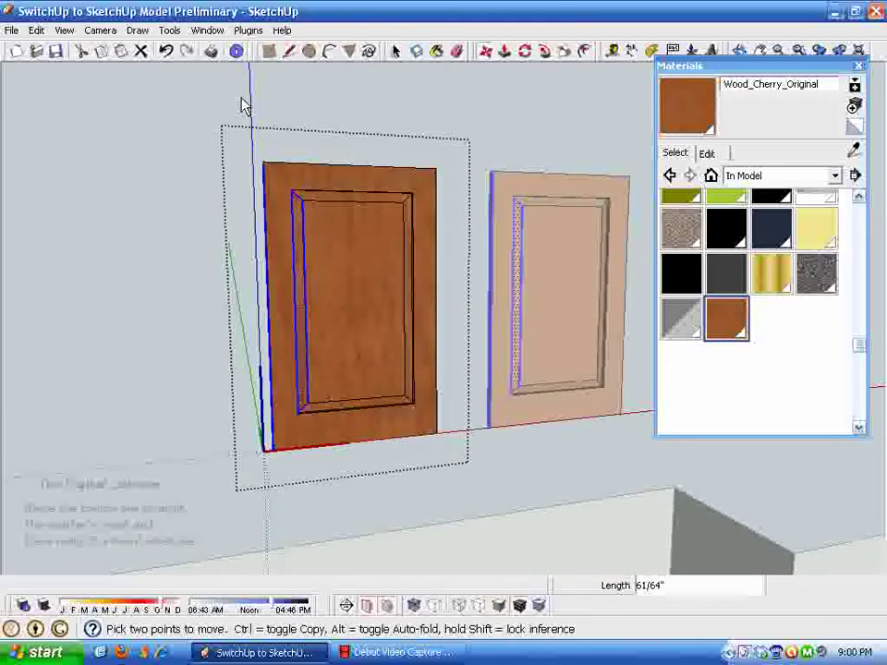
{"action": "key", "text": "space"}
{"action": "left_click", "coordinate": [168, 53]}
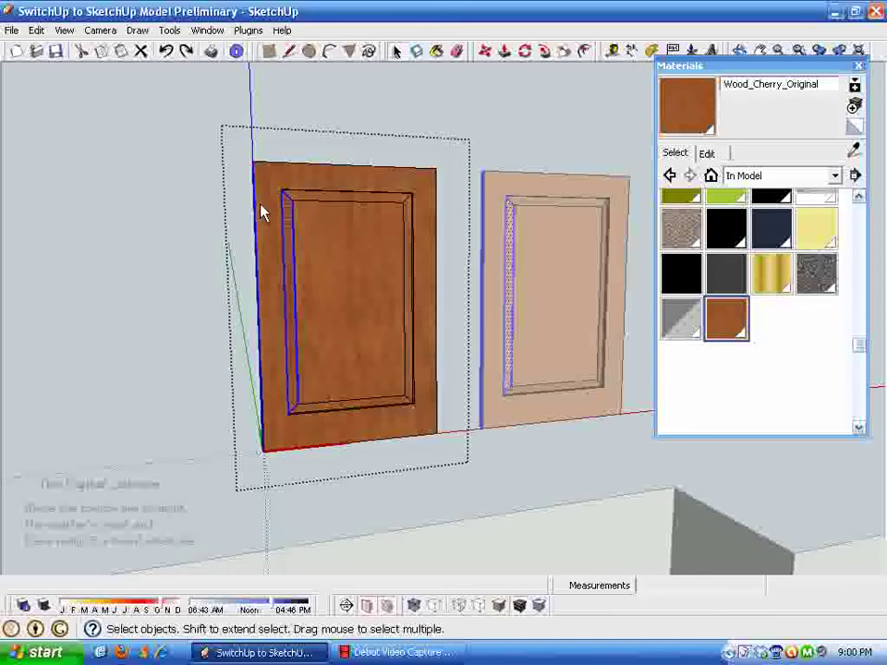
{"action": "middle_click_drag", "start_coordinate": [259, 211], "coordinate": [305, 67]}
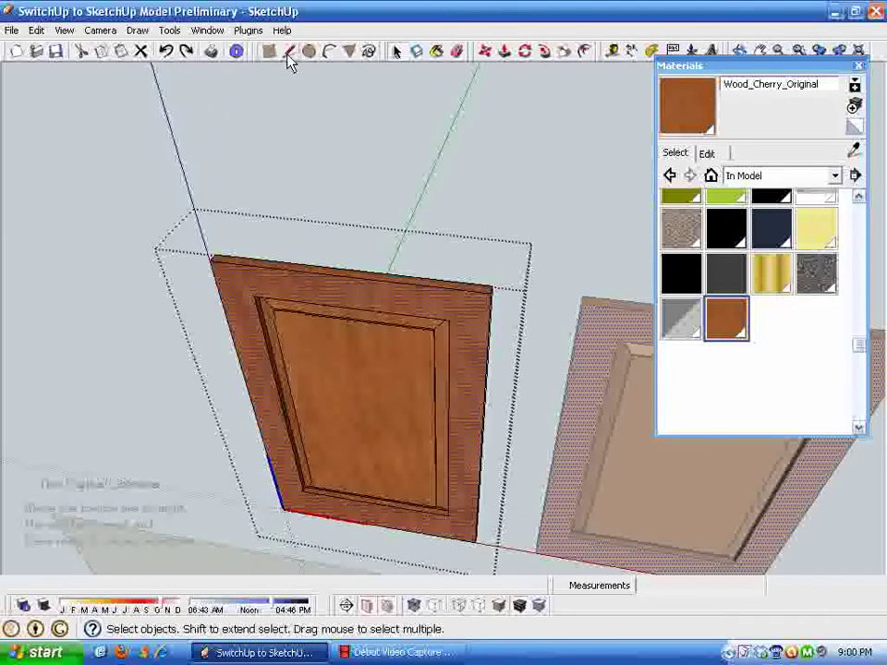
{"action": "left_click", "coordinate": [505, 53]}
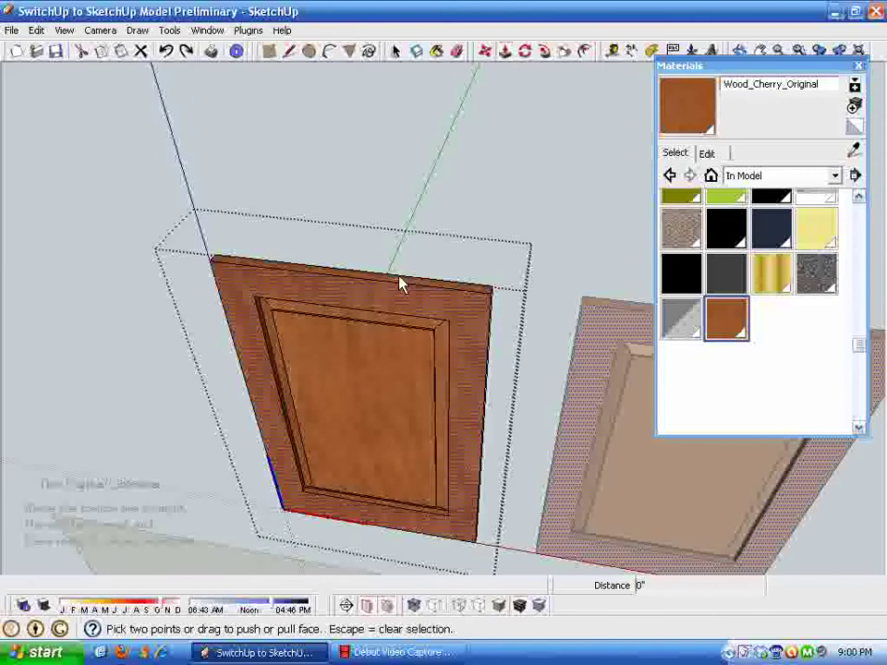
{"action": "key", "text": "space"}
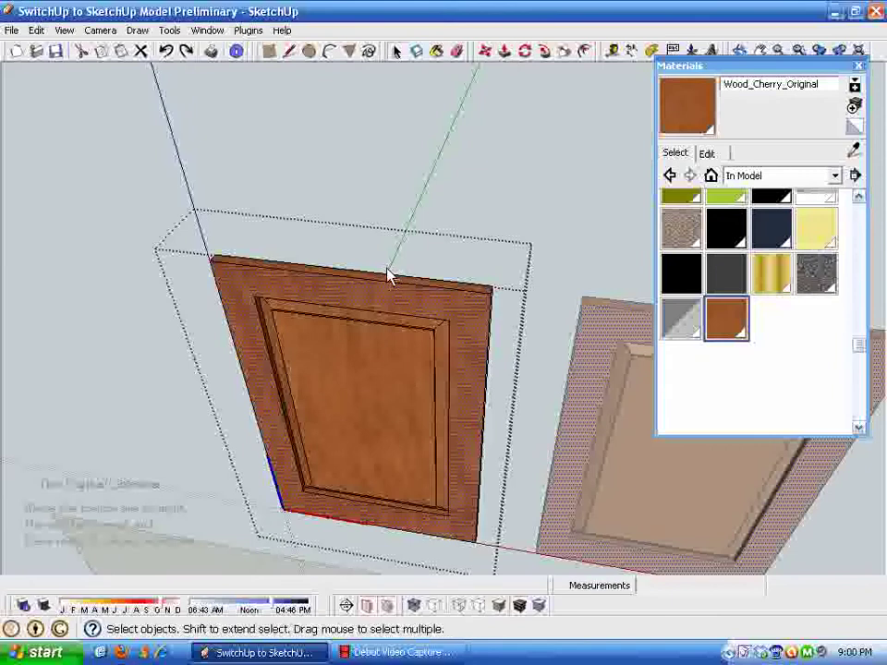
{"action": "left_click", "coordinate": [508, 54]}
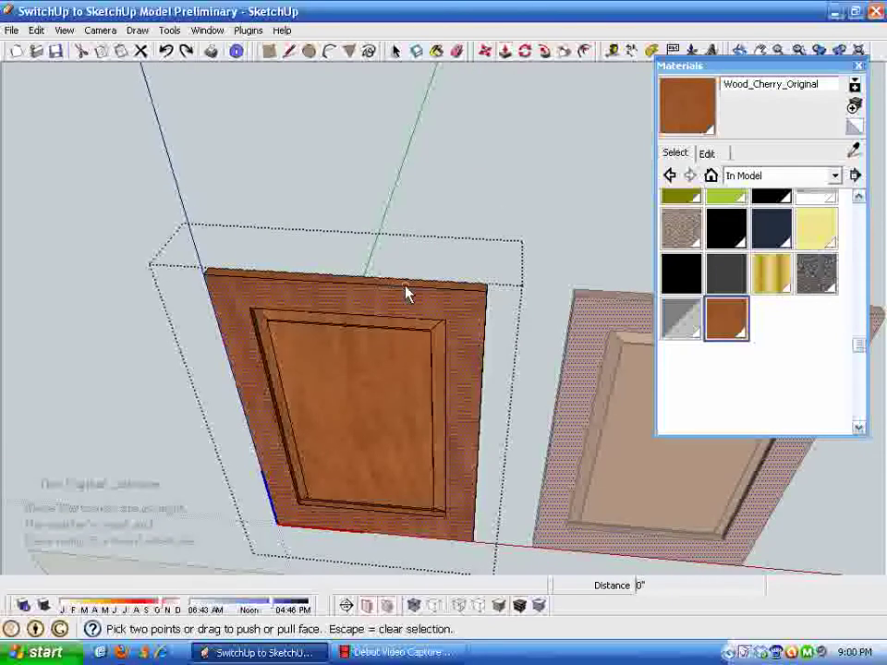
{"action": "left_click_drag", "start_coordinate": [406, 293], "coordinate": [408, 272]}
{"action": "left_click", "coordinate": [169, 54]}
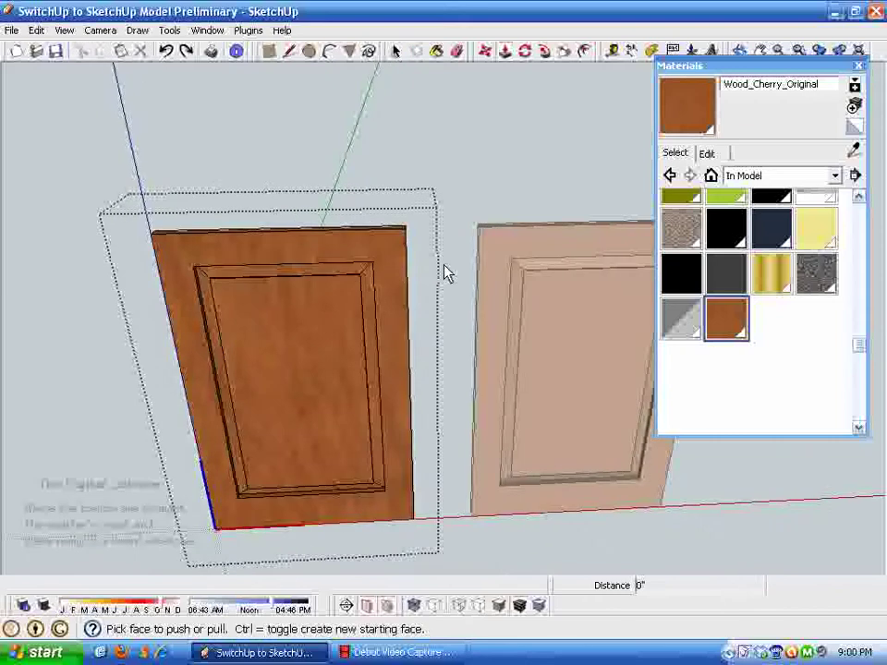
Step: Try lengthening the Door component by pulling its top edge face upward with Push/Pull, and undo the change
{"action": "middle_click_drag", "start_coordinate": [347, 342], "coordinate": [329, 194]}
{"action": "left_click", "coordinate": [333, 210]}
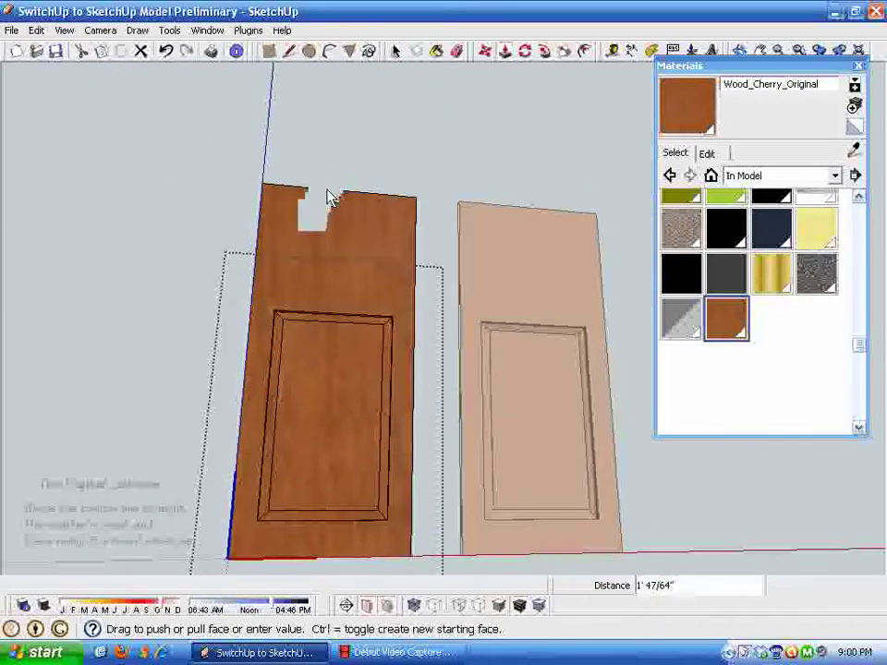
{"action": "left_click", "coordinate": [357, 277]}
{"action": "middle_click_drag", "start_coordinate": [357, 278], "coordinate": [222, 100]}
{"action": "left_click", "coordinate": [166, 53]}
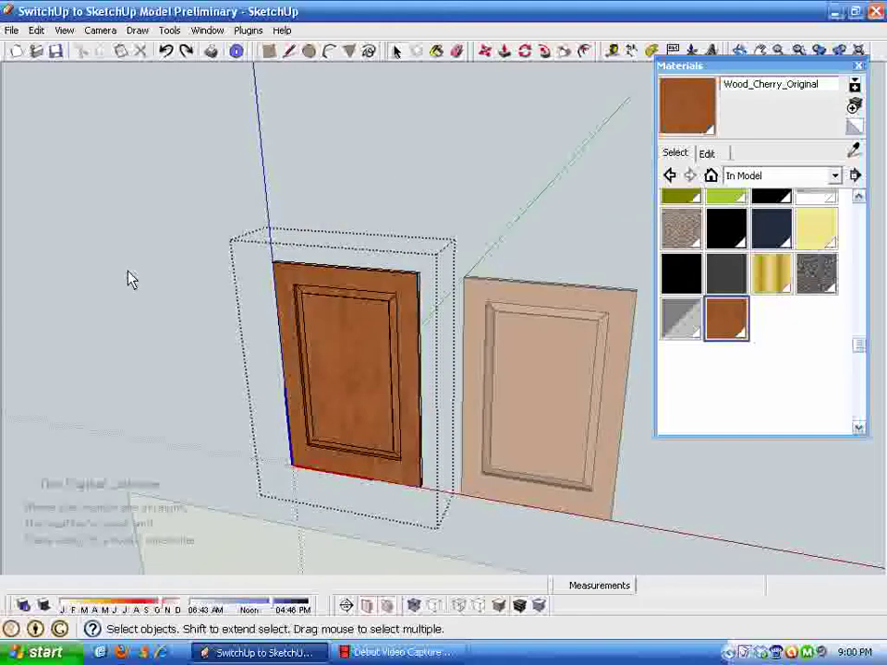
Step: Leave the door component, view the Components library, and close both the Components and Materials windows
{"action": "middle_click_drag", "start_coordinate": [126, 277], "coordinate": [386, 477]}
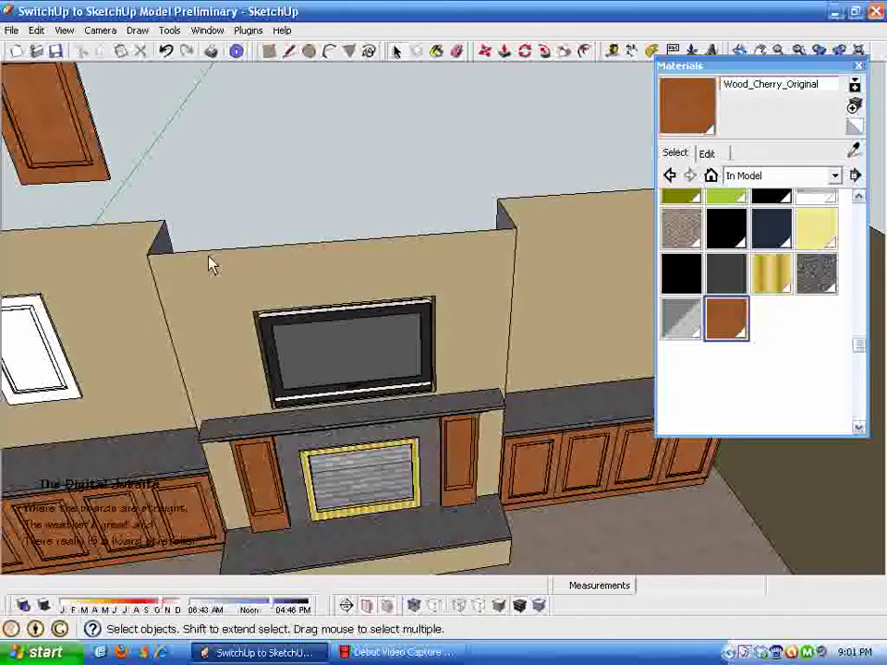
{"action": "middle_click_drag", "start_coordinate": [212, 263], "coordinate": [73, 65]}
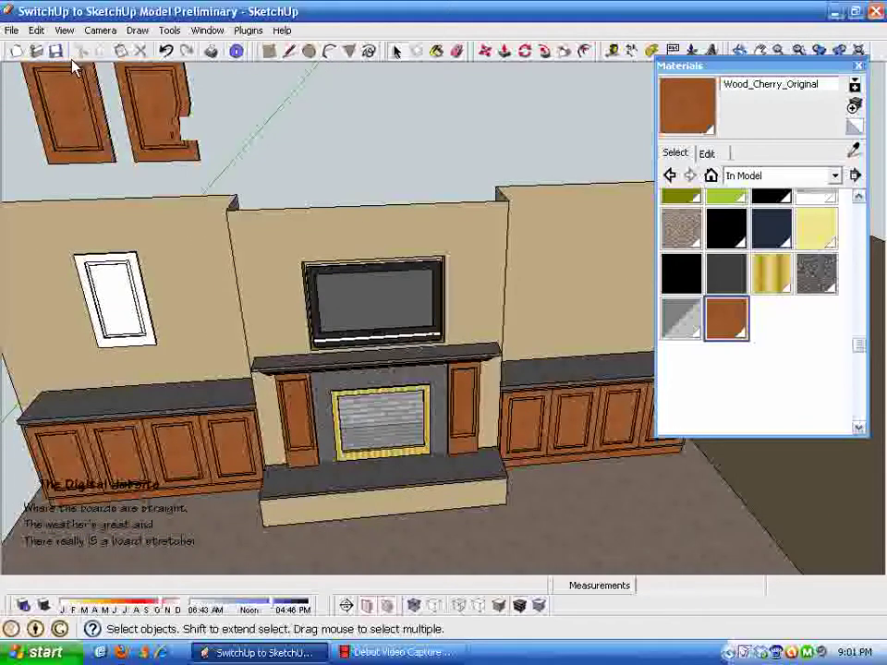
{"action": "left_click", "coordinate": [205, 31]}
{"action": "left_click", "coordinate": [231, 100]}
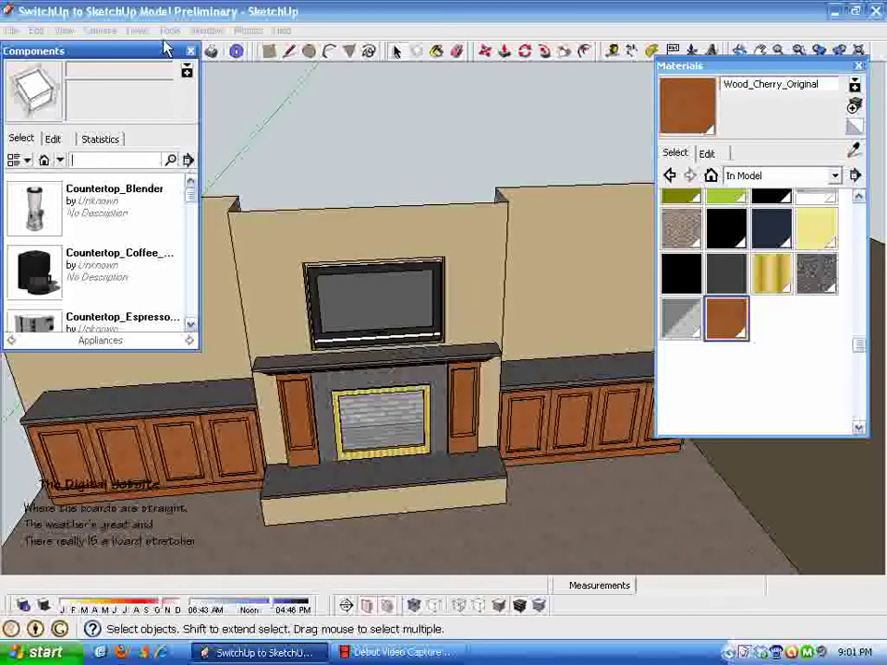
{"action": "left_click", "coordinate": [192, 51]}
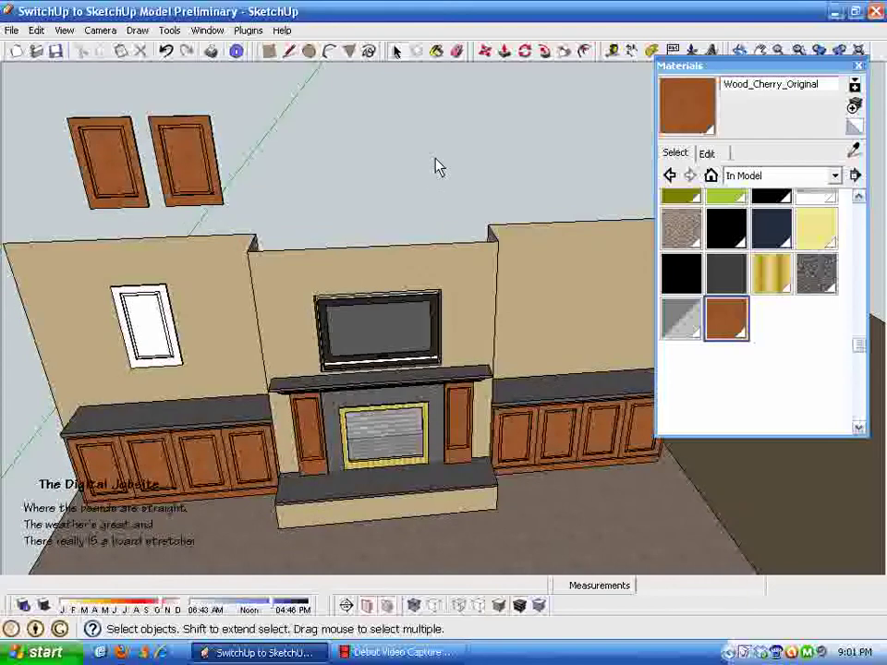
{"action": "left_click", "coordinate": [858, 68]}
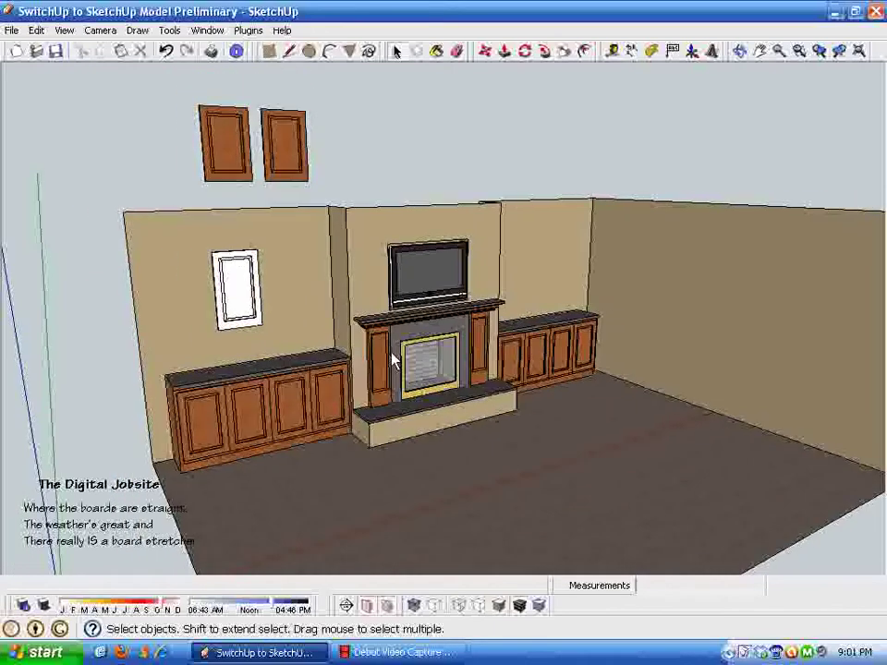
Step: Examine the crown molding profile beneath the fireplace mantel and how it wraps around the corner
{"action": "scroll", "coordinate": [366, 337], "scroll_direction": "up", "scroll_amount": 3}
{"action": "scroll", "coordinate": [309, 354], "scroll_direction": "up", "scroll_amount": 5}
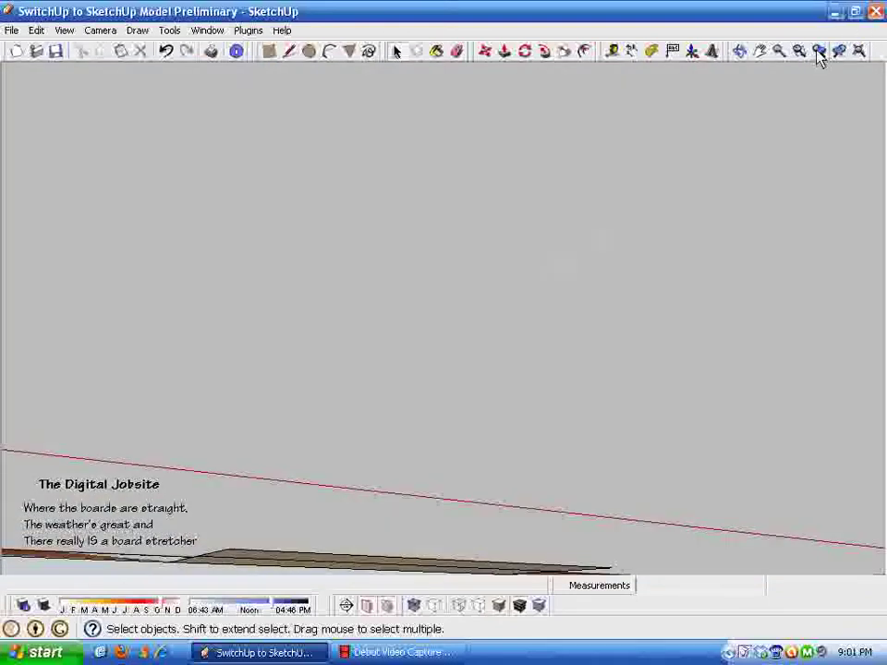
{"action": "left_click", "coordinate": [819, 51]}
{"action": "scroll", "coordinate": [475, 263], "scroll_direction": "up", "scroll_amount": 6}
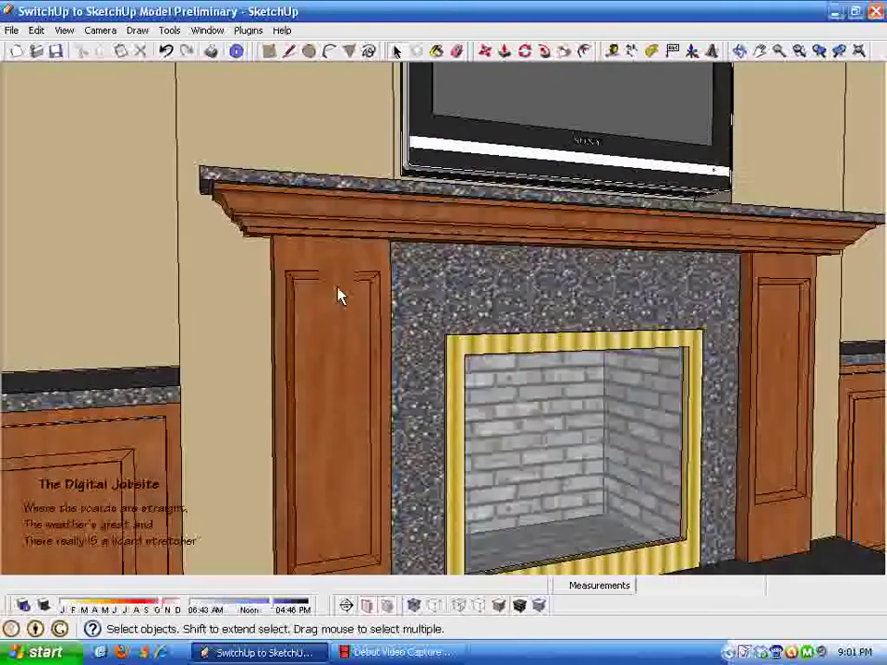
{"action": "scroll", "coordinate": [369, 336], "scroll_direction": "up", "scroll_amount": 5}
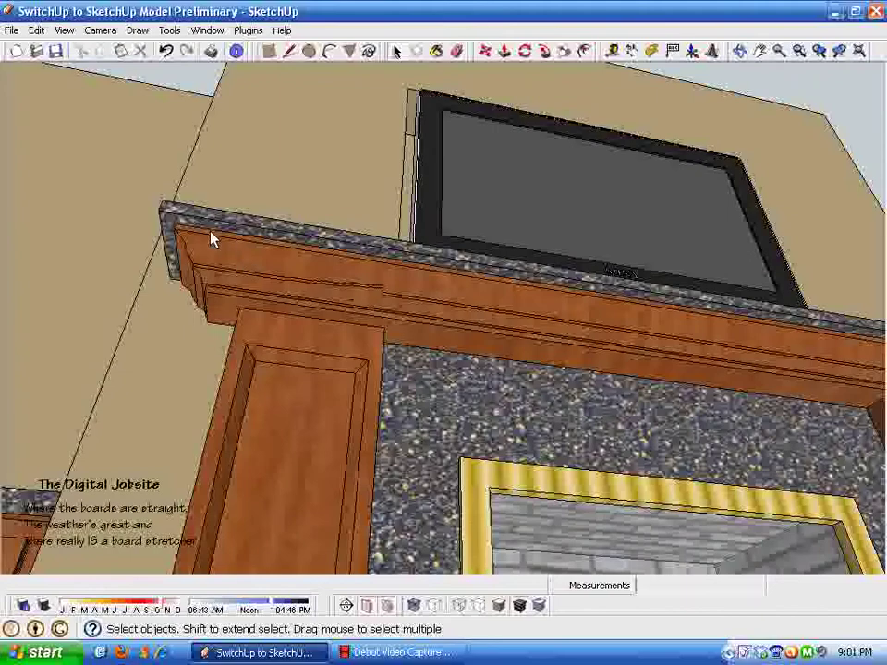
{"action": "scroll", "coordinate": [199, 248], "scroll_direction": "up", "scroll_amount": 5}
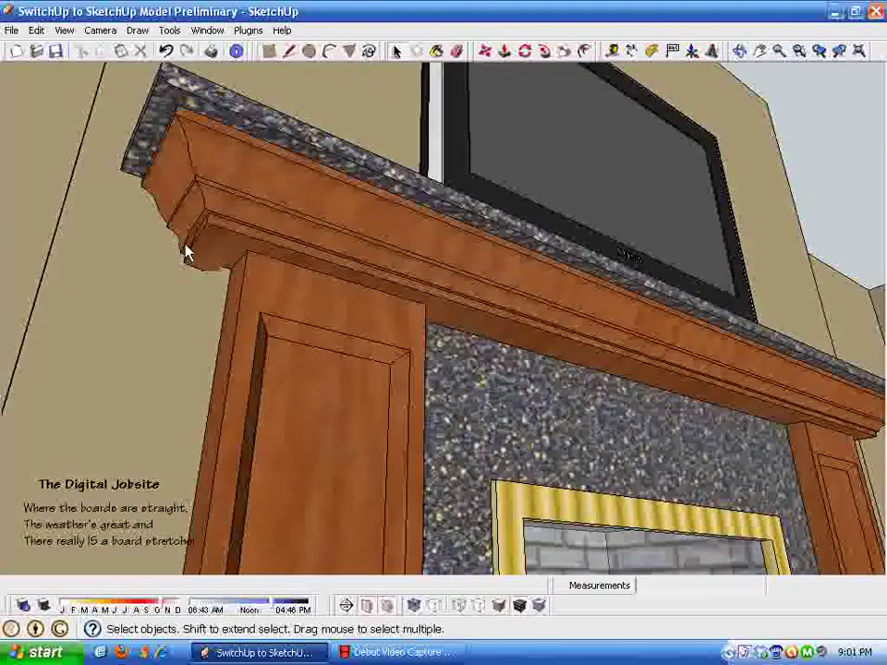
{"action": "scroll", "coordinate": [186, 253], "scroll_direction": "up", "scroll_amount": 3}
{"action": "scroll", "coordinate": [199, 83], "scroll_direction": "down", "scroll_amount": 2}
{"action": "scroll", "coordinate": [822, 453], "scroll_direction": "down", "scroll_amount": 3}
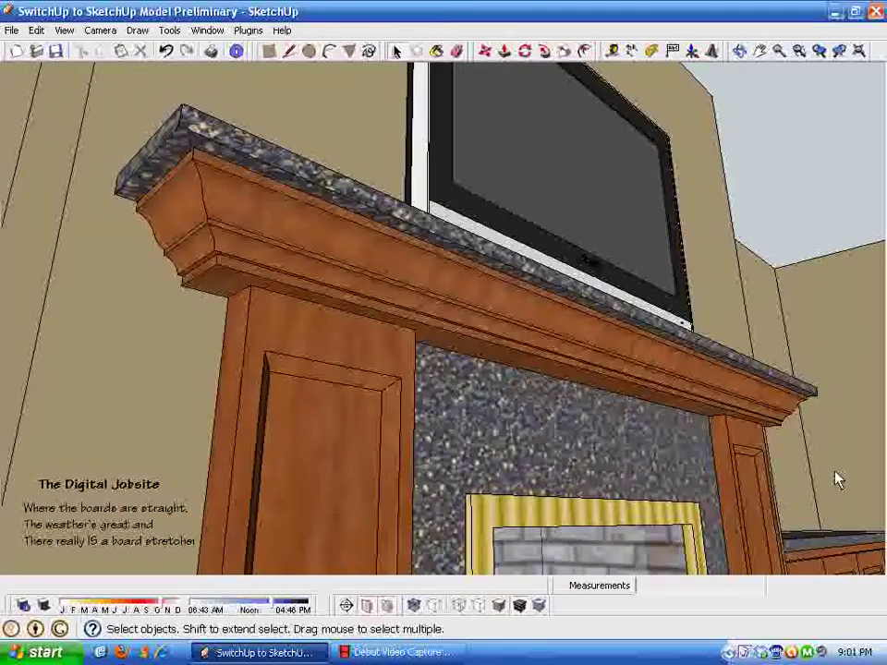
{"action": "scroll", "coordinate": [341, 142], "scroll_direction": "down", "scroll_amount": 3}
{"action": "scroll", "coordinate": [344, 307], "scroll_direction": "down", "scroll_amount": 2}
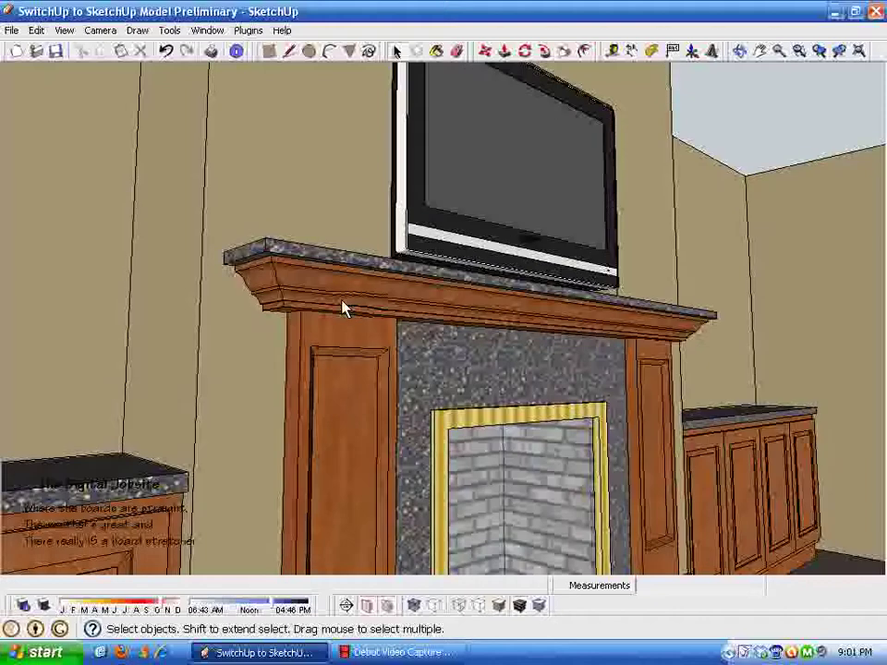
{"action": "scroll", "coordinate": [244, 120], "scroll_direction": "down", "scroll_amount": 2}
{"action": "scroll", "coordinate": [283, 63], "scroll_direction": "down", "scroll_amount": 2}
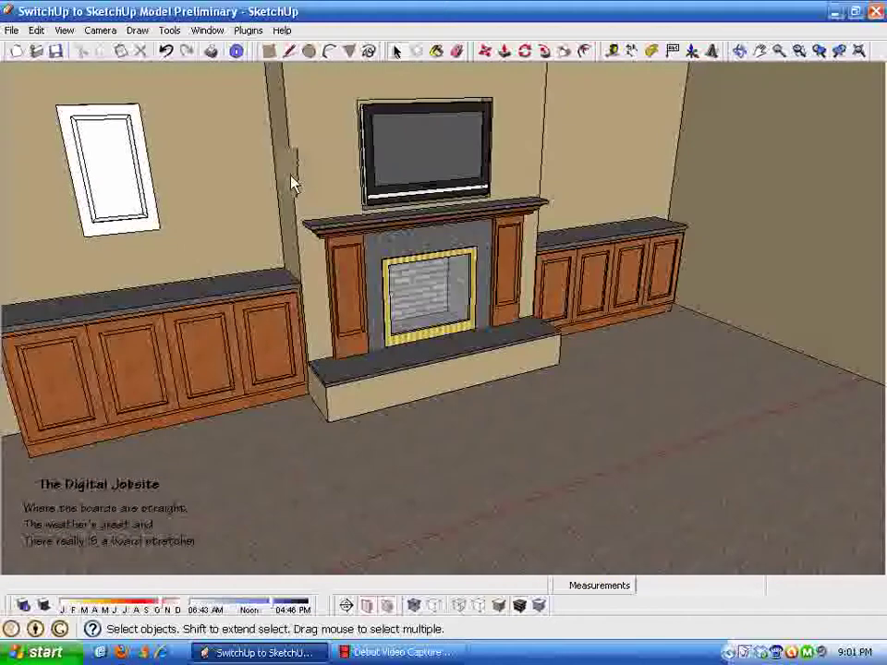
Step: Draw a 72 by 10 inch rectangle on the open floor in front of the fireplace
{"action": "left_click", "coordinate": [269, 51]}
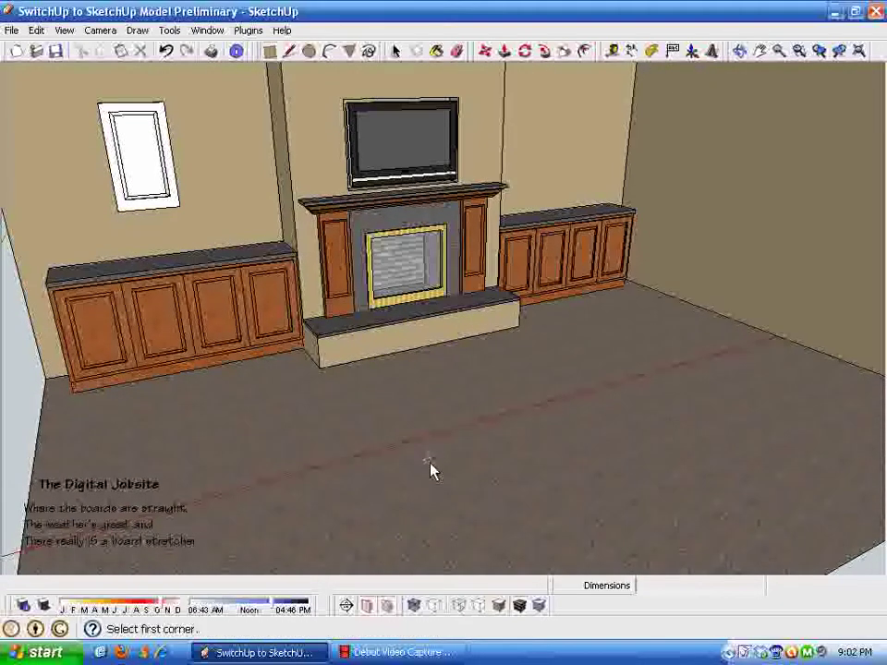
{"action": "left_click", "coordinate": [428, 466]}
{"action": "left_click", "coordinate": [711, 432]}
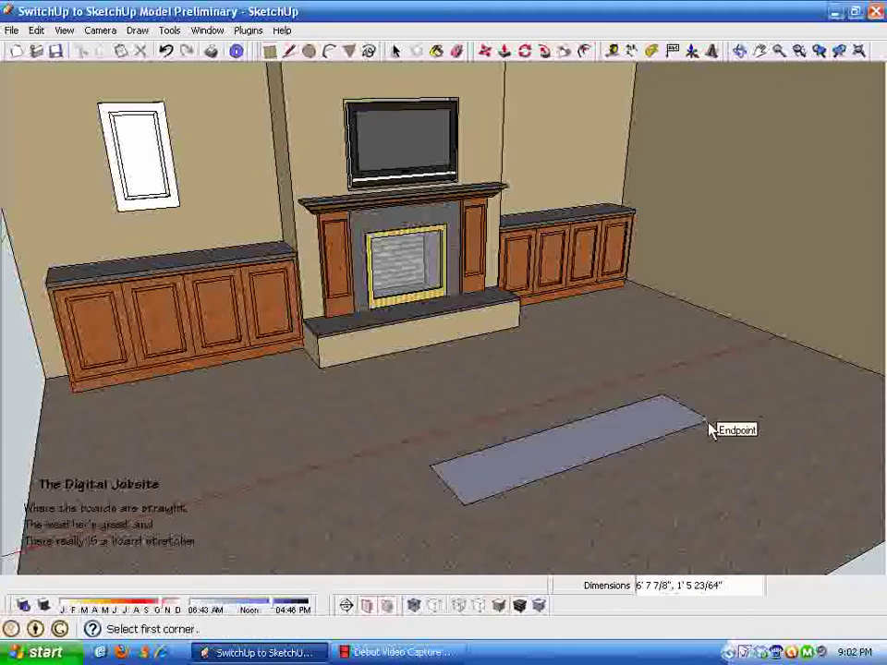
{"action": "type", "text": "72,1"}
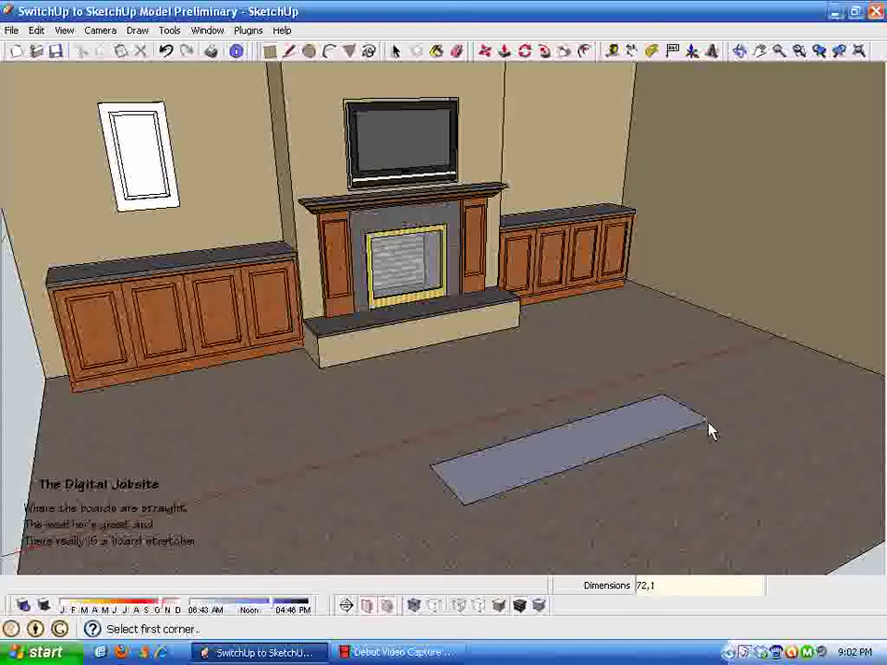
{"action": "type", "text": "0"}
{"action": "key", "text": "Return"}
{"action": "key", "text": "space"}
{"action": "middle_click_drag", "start_coordinate": [556, 250], "coordinate": [539, 115]}
Step: Pull the floor rectangle up with Push/Pull into a box about 4' 2" high
{"action": "left_click", "coordinate": [504, 52]}
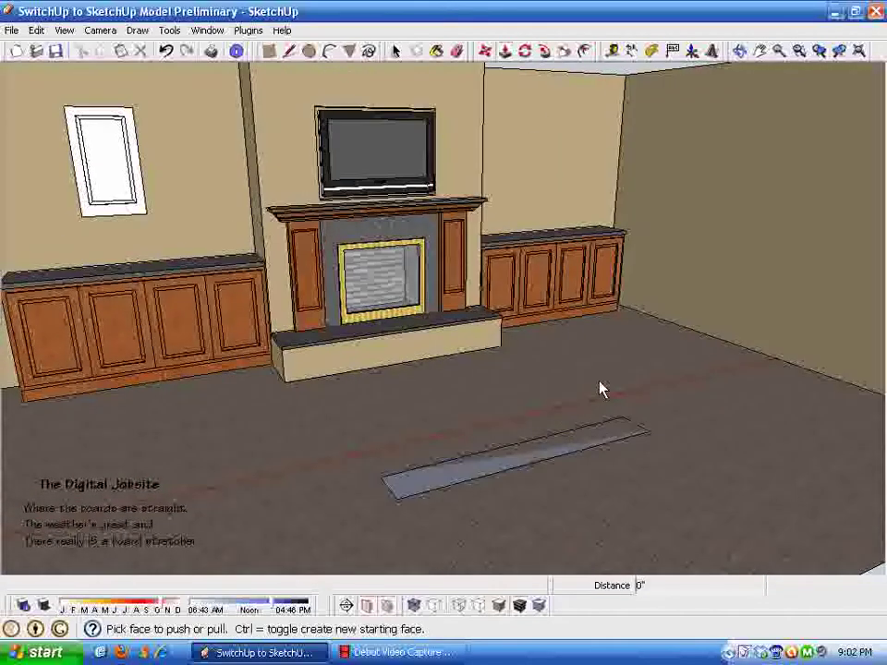
{"action": "left_click", "coordinate": [582, 445]}
{"action": "scroll", "coordinate": [614, 267], "scroll_direction": "up", "scroll_amount": 5}
{"action": "left_click", "coordinate": [614, 271]}
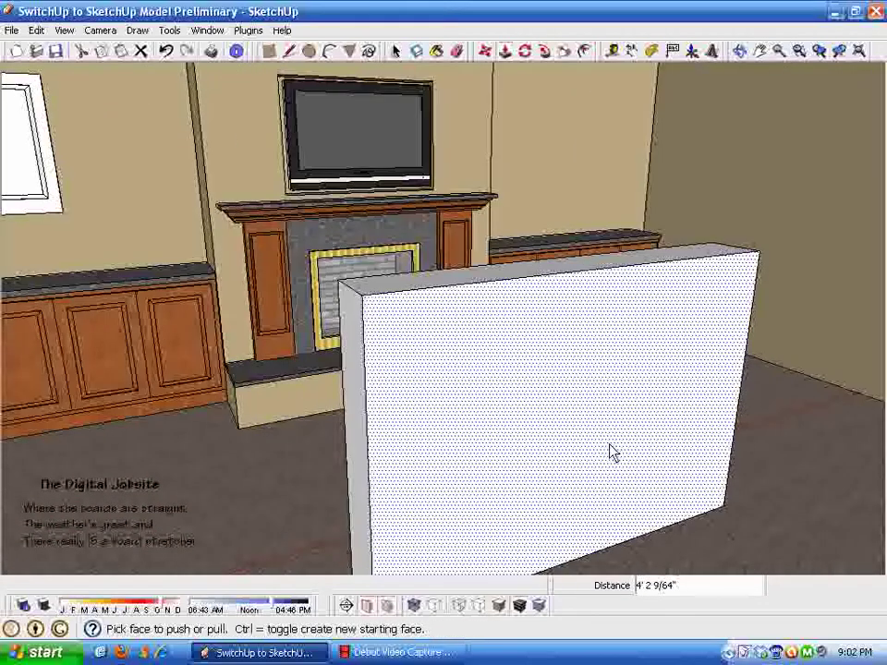
Step: Select all faces and edges of the new box and make them a group
{"action": "key", "text": "space"}
{"action": "middle_click_drag", "start_coordinate": [520, 405], "coordinate": [275, 160]}
{"action": "left_click_drag", "start_coordinate": [269, 138], "coordinate": [458, 550]}
{"action": "middle_click_drag", "start_coordinate": [457, 550], "coordinate": [281, 230]}
{"action": "right_click", "coordinate": [281, 230]}
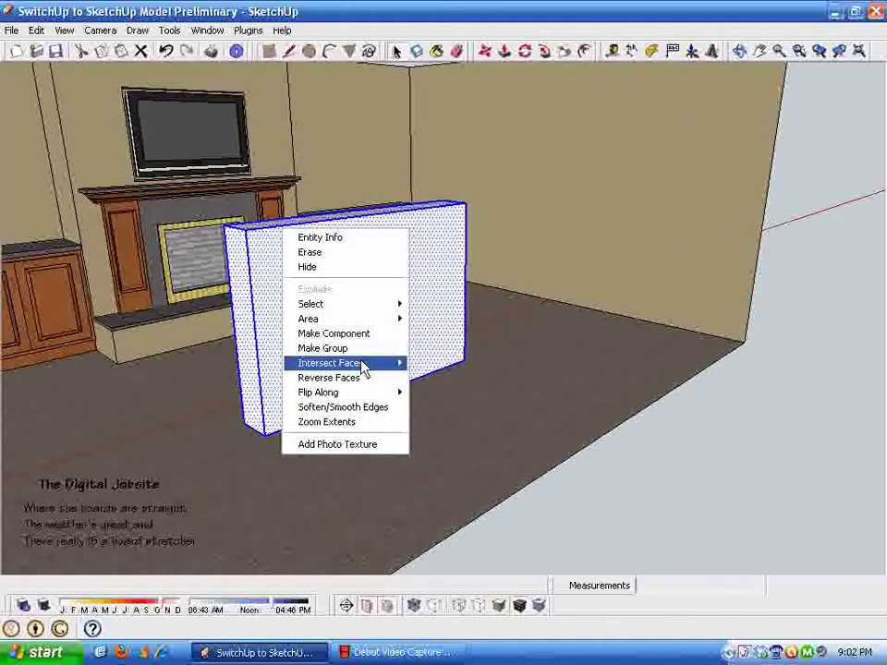
{"action": "left_click", "coordinate": [347, 350]}
{"action": "middle_click_drag", "start_coordinate": [477, 323], "coordinate": [375, 231]}
Step: Place a vertical guide on the box's front face, 3.5 inches in from its left edge
{"action": "scroll", "coordinate": [289, 69], "scroll_direction": "up", "scroll_amount": 5}
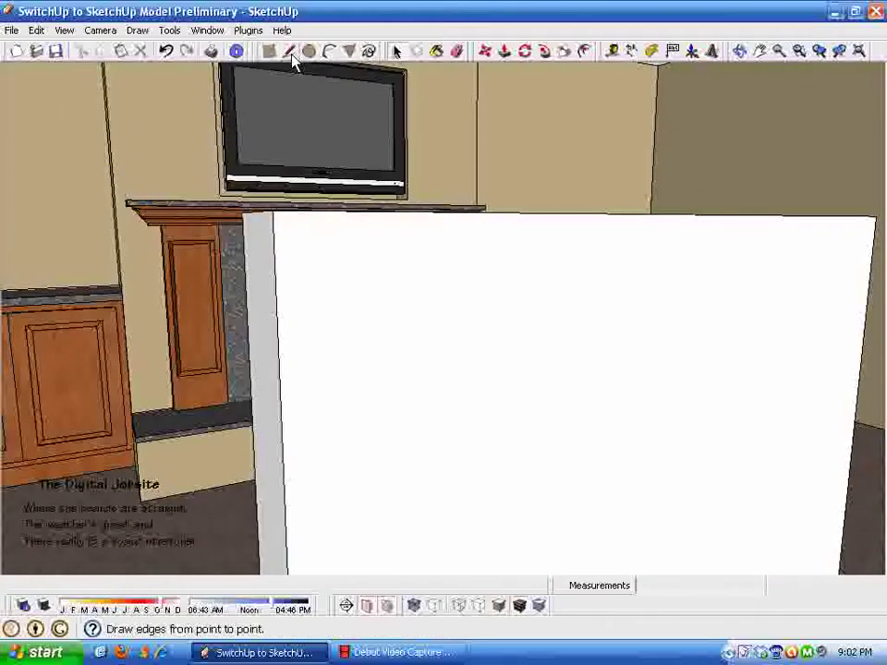
{"action": "scroll", "coordinate": [284, 74], "scroll_direction": "down", "scroll_amount": 4}
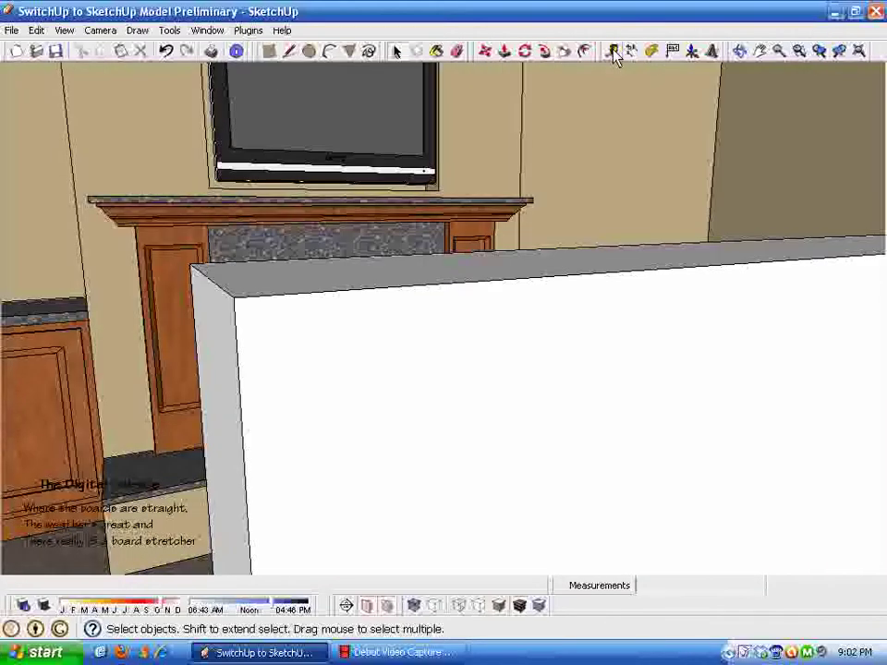
{"action": "left_click", "coordinate": [613, 53]}
{"action": "scroll", "coordinate": [287, 469], "scroll_direction": "up", "scroll_amount": 3}
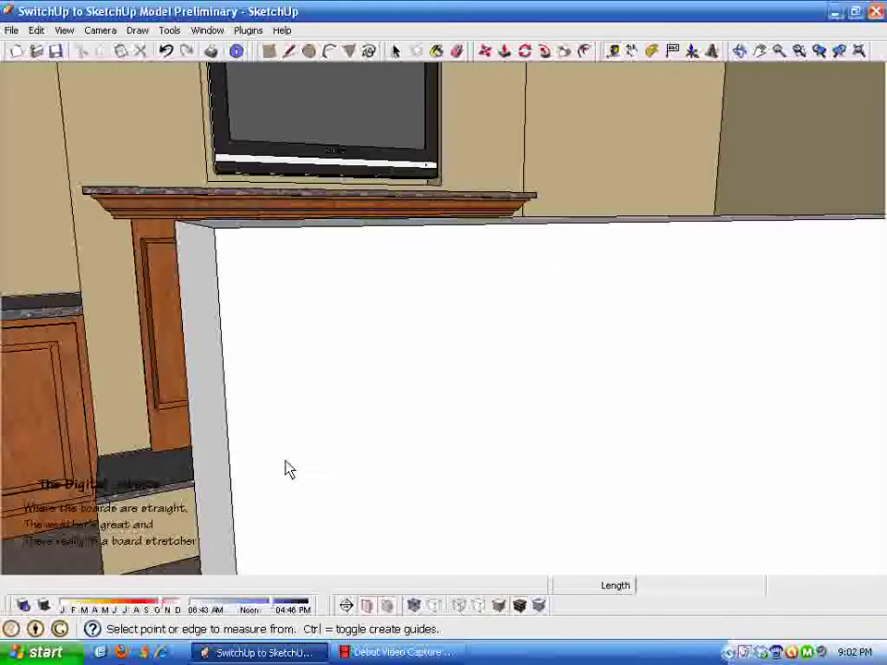
{"action": "left_click", "coordinate": [223, 338]}
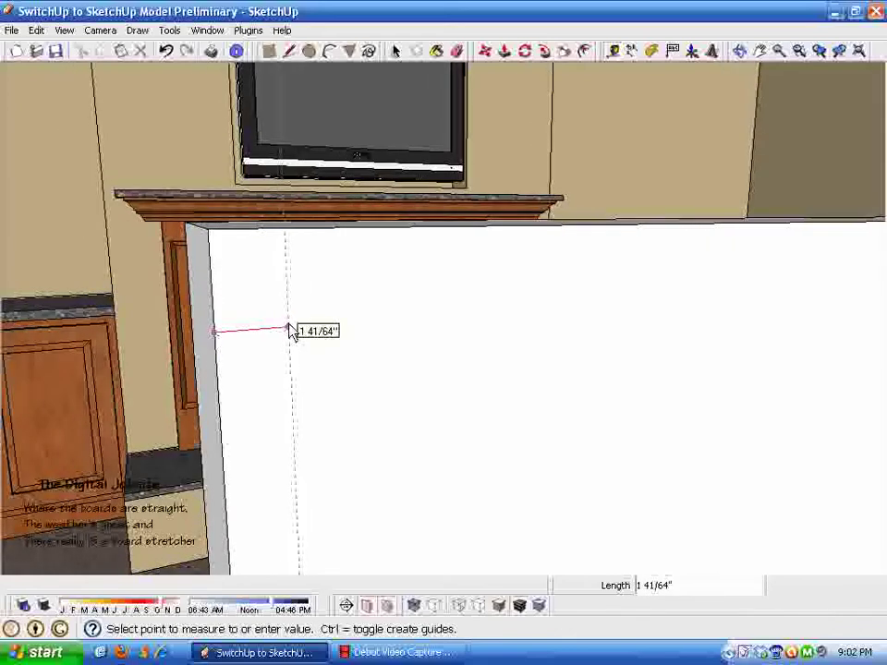
{"action": "type", "text": "3.5"}
{"action": "key", "text": "Return"}
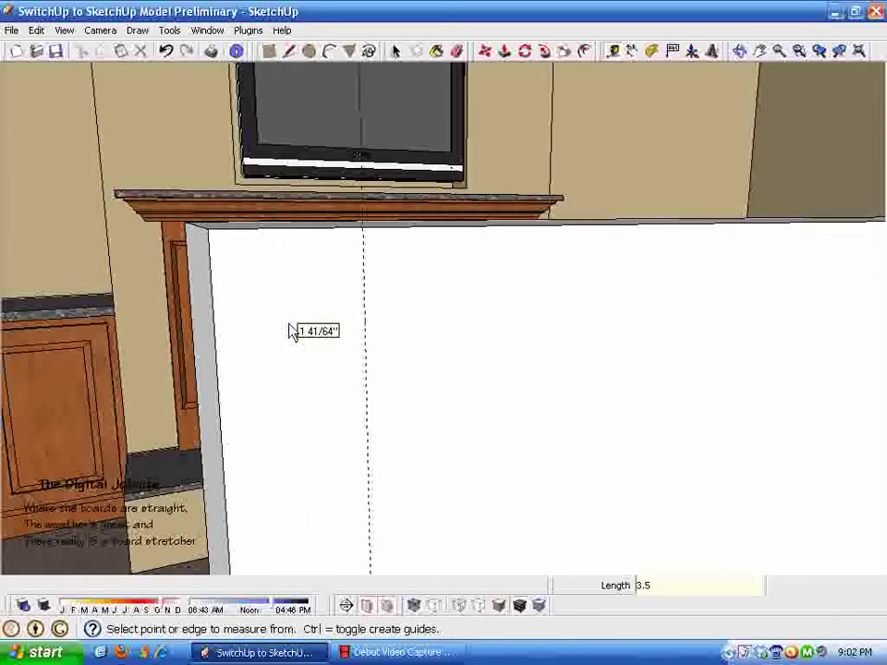
Step: Place a horizontal guide on the box's front face, 6 inches below its top edge
{"action": "scroll", "coordinate": [290, 327], "scroll_direction": "down", "scroll_amount": 5}
{"action": "scroll", "coordinate": [289, 329], "scroll_direction": "up", "scroll_amount": 3}
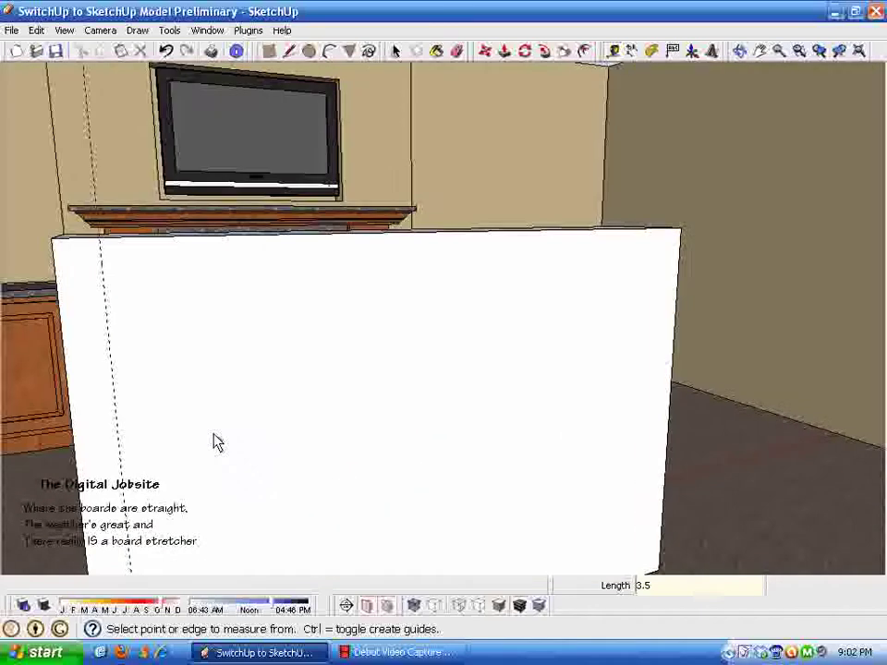
{"action": "middle_click_drag", "start_coordinate": [216, 443], "coordinate": [202, 319]}
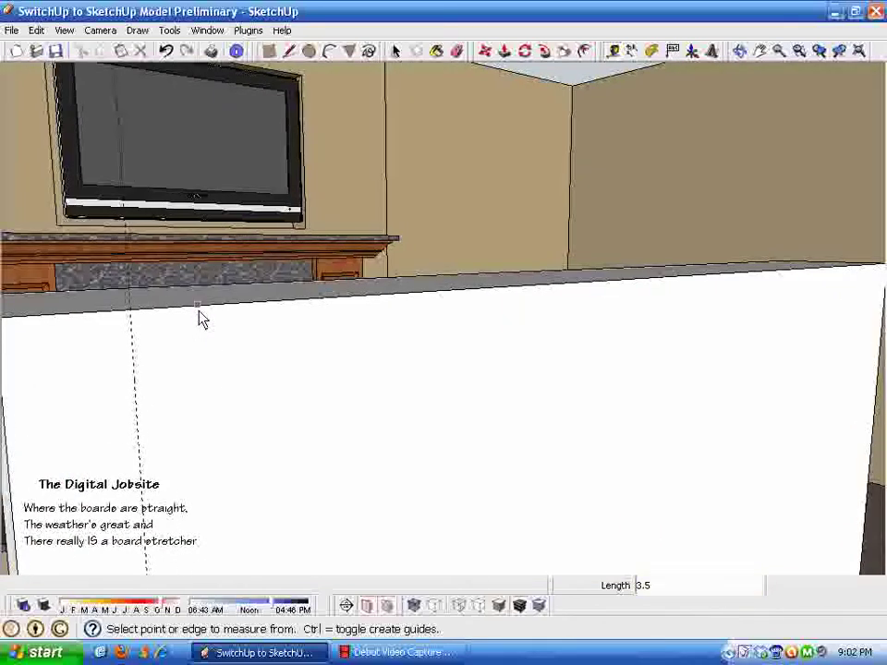
{"action": "left_click", "coordinate": [197, 305]}
{"action": "middle_click_drag", "start_coordinate": [218, 376], "coordinate": [222, 393]}
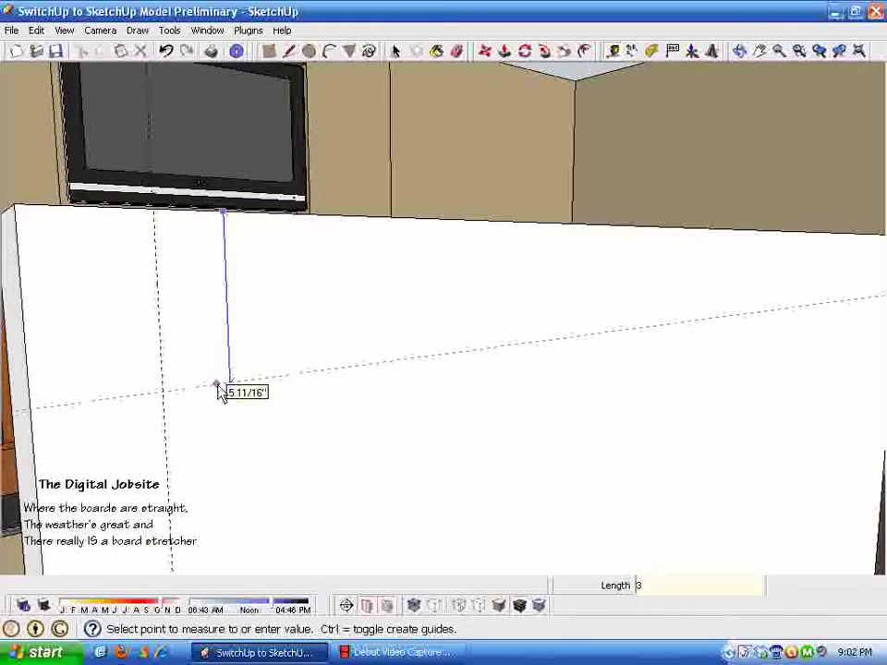
{"action": "key", "text": "Return"}
{"action": "type", "text": "6"}
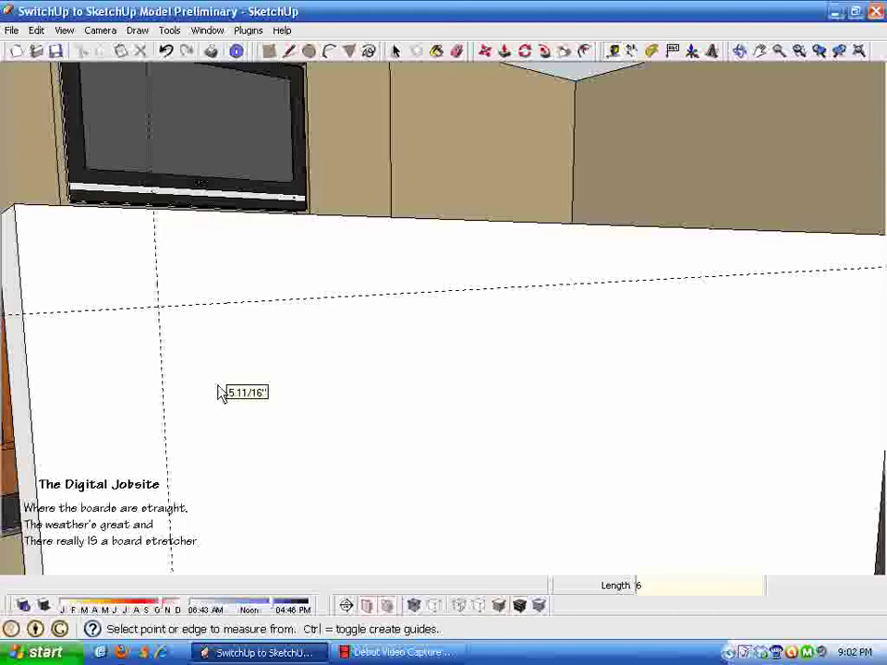
{"action": "mouse_move", "coordinate": [219, 393]}
{"action": "middle_mouse_down"}
{"action": "mouse_move", "coordinate": [306, 390]}
{"action": "mouse_move", "coordinate": [232, 309]}
{"action": "mouse_move", "coordinate": [252, 343]}
{"action": "mouse_move", "coordinate": [350, 86]}
{"action": "mouse_move", "coordinate": [404, 74]}
{"action": "mouse_move", "coordinate": [293, 59]}
{"action": "middle_mouse_up"}
{"action": "key", "text": "space"}
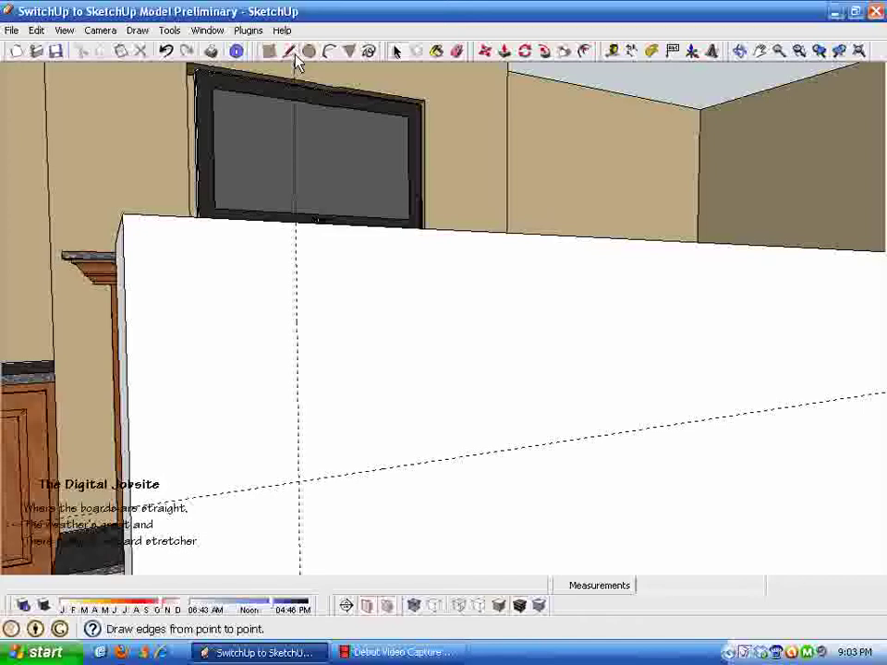
Step: Draw a 0.5 inch line down the left edge from the box's upper front corner
{"action": "left_click", "coordinate": [290, 50]}
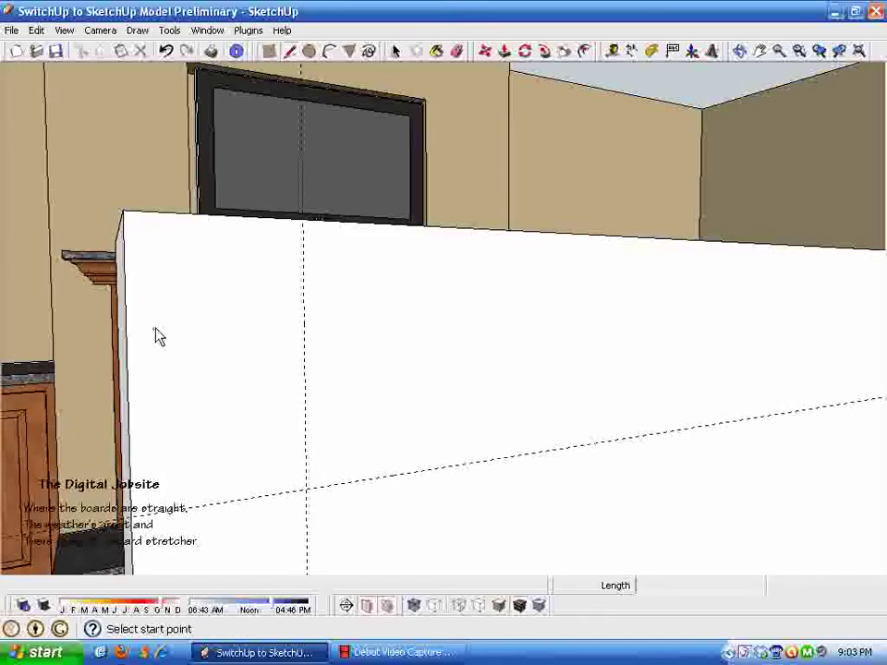
{"action": "middle_click_drag", "start_coordinate": [156, 336], "coordinate": [146, 215]}
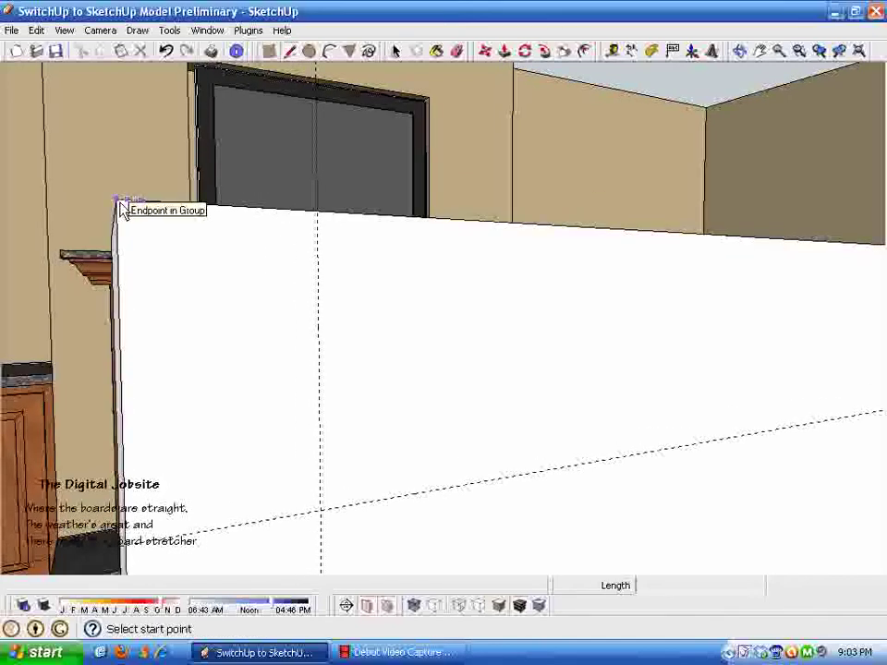
{"action": "left_click", "coordinate": [118, 202]}
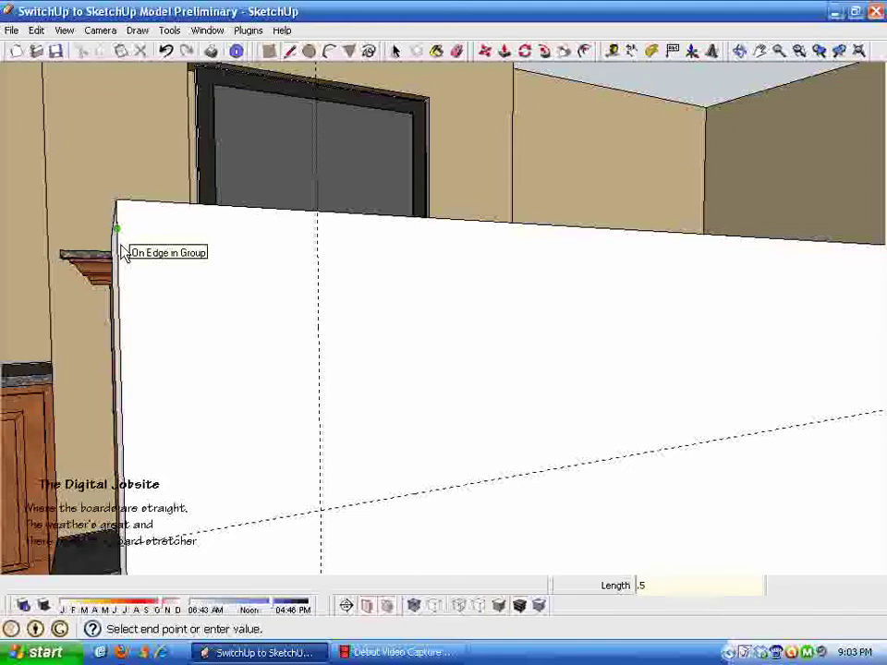
{"action": "key", "text": "space"}
Step: Place a horizontal guide on the box's front face 1/2 inch below its top edge, through the short line's endpoint
{"action": "scroll", "coordinate": [386, 95], "scroll_direction": "up", "scroll_amount": 3}
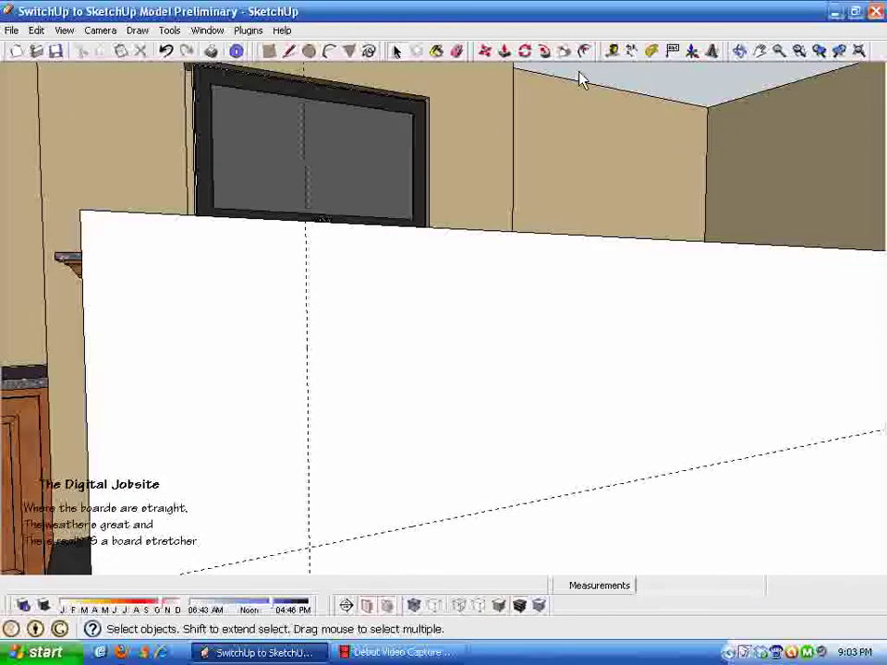
{"action": "middle_click_drag", "start_coordinate": [327, 538], "coordinate": [389, 142]}
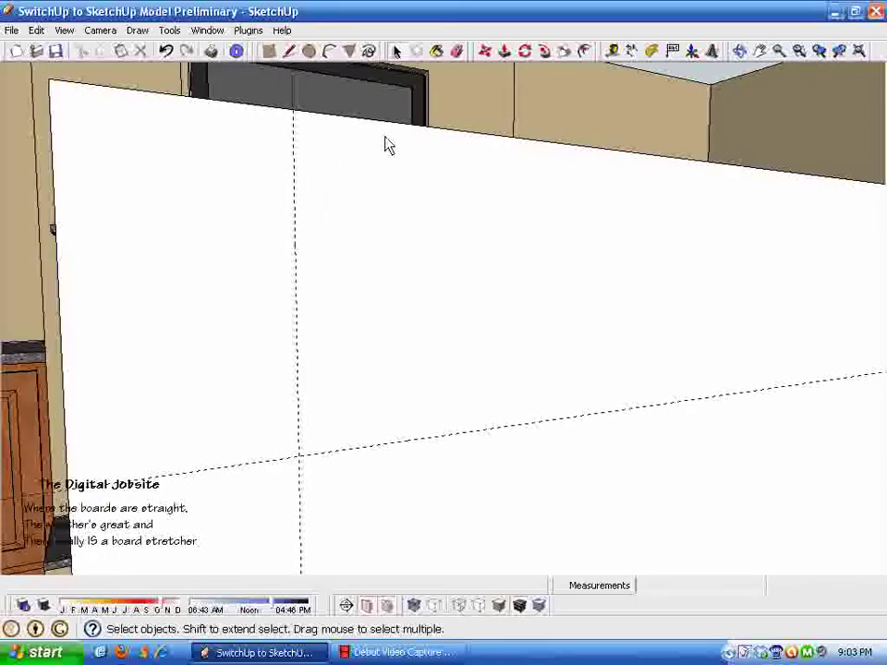
{"action": "left_click", "coordinate": [613, 52]}
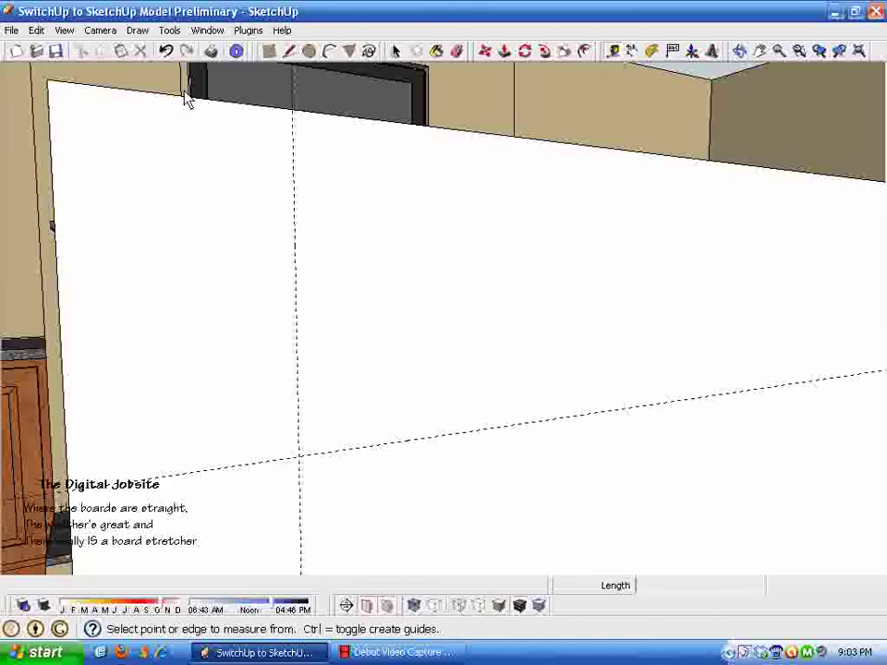
{"action": "left_click", "coordinate": [118, 90]}
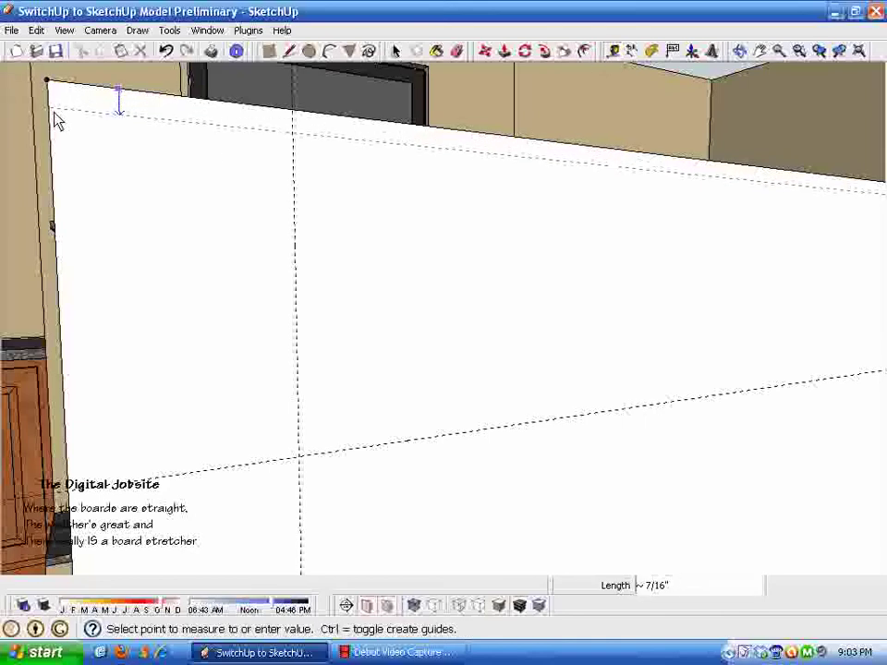
{"action": "middle_click_drag", "start_coordinate": [53, 109], "coordinate": [48, 111]}
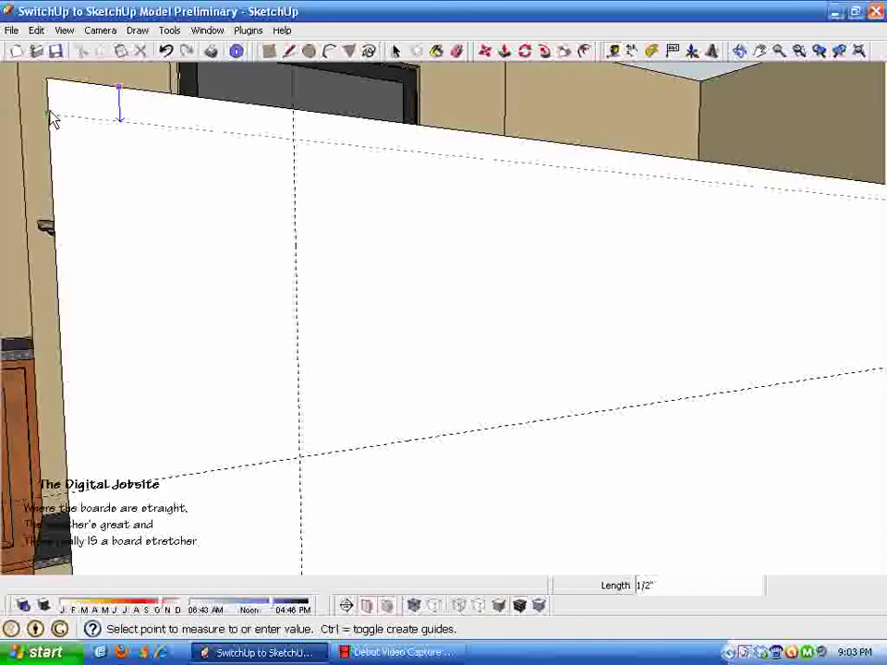
{"action": "left_click", "coordinate": [51, 122]}
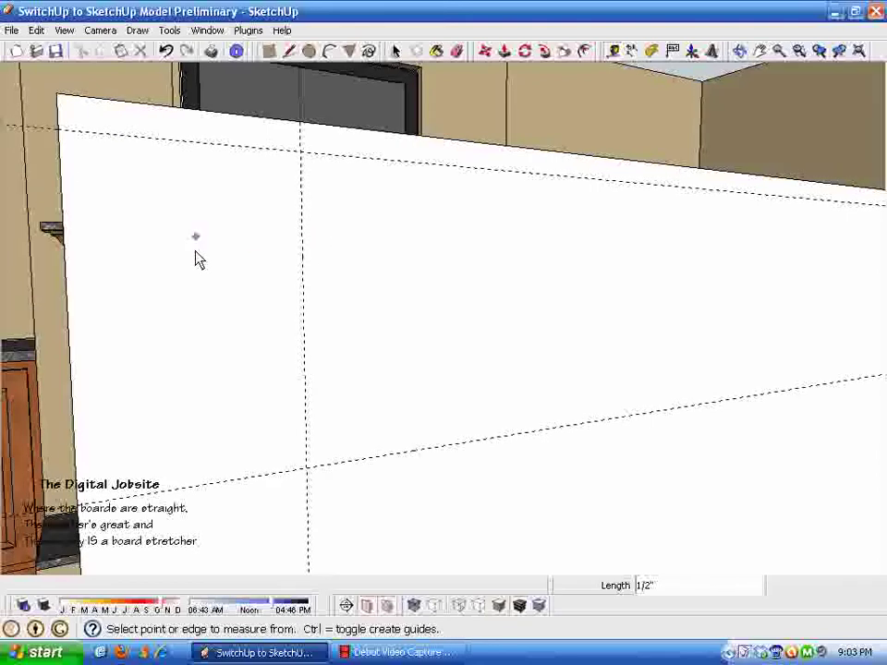
{"action": "key", "text": "space"}
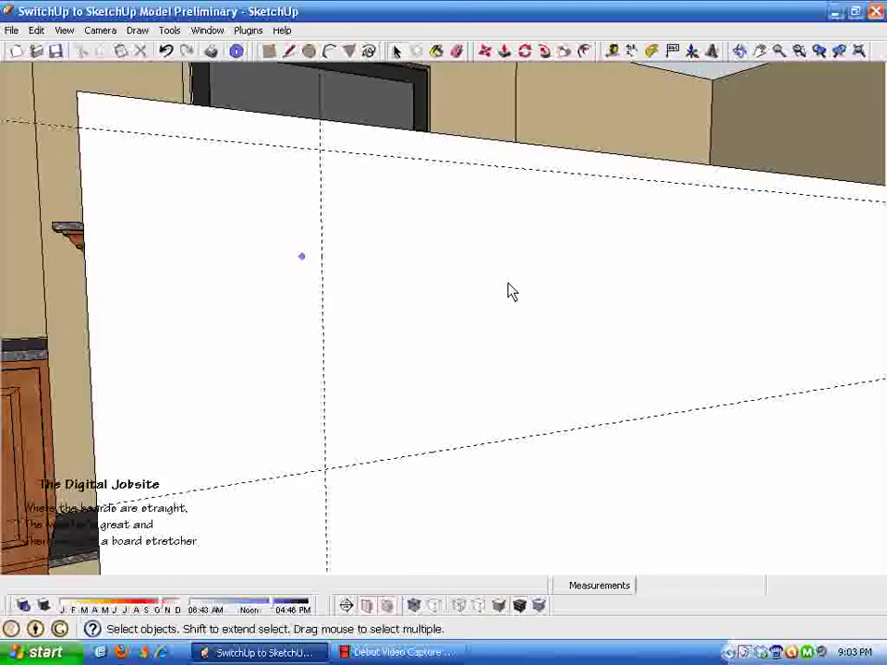
Step: Place a vertical guide on the box's front face, 0.25 inches left of the existing vertical guide
{"action": "left_click", "coordinate": [613, 53]}
{"action": "left_click", "coordinate": [325, 416]}
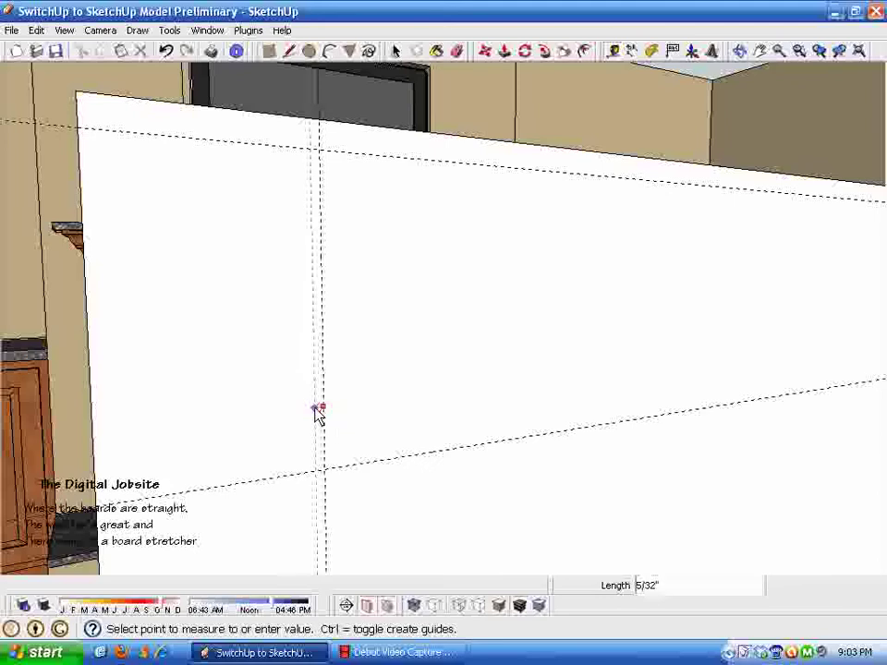
{"action": "type", "text": "."}
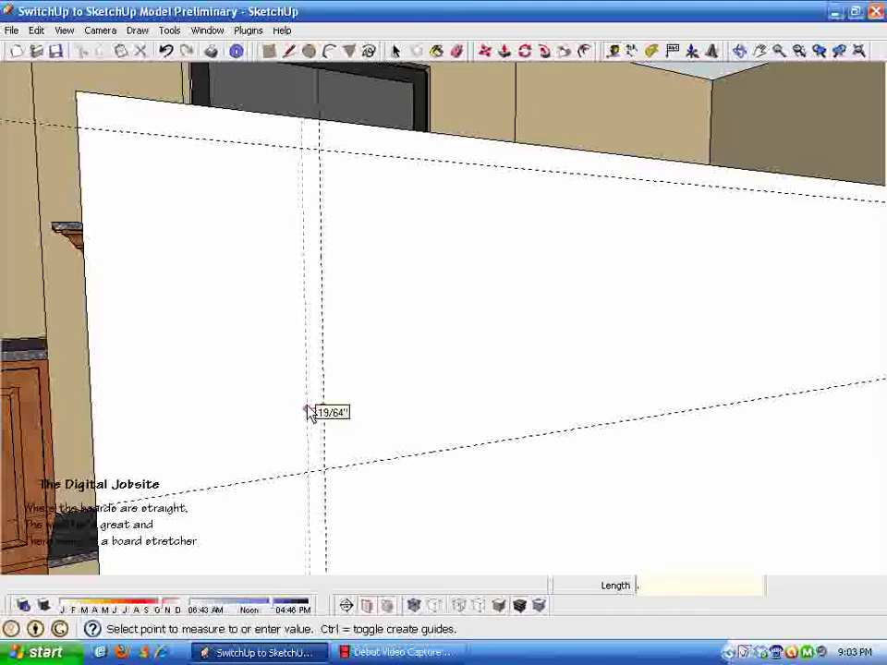
{"action": "type", "text": "25"}
{"action": "key", "text": "Return"}
Step: Place a horizontal guide on the box's front face, 0.75 inches above the lower horizontal guide
{"action": "scroll", "coordinate": [307, 411], "scroll_direction": "up", "scroll_amount": 3}
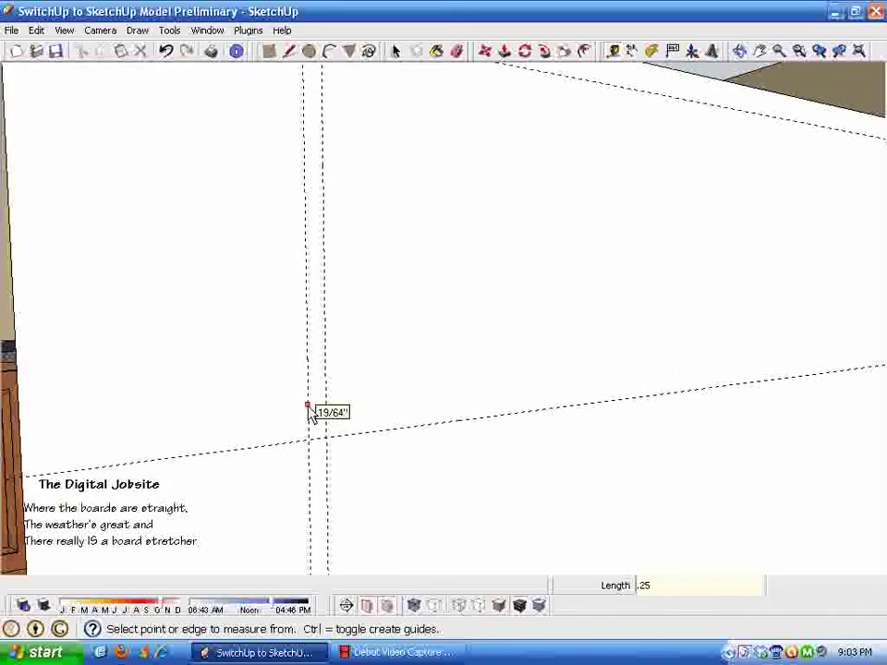
{"action": "left_click", "coordinate": [264, 441]}
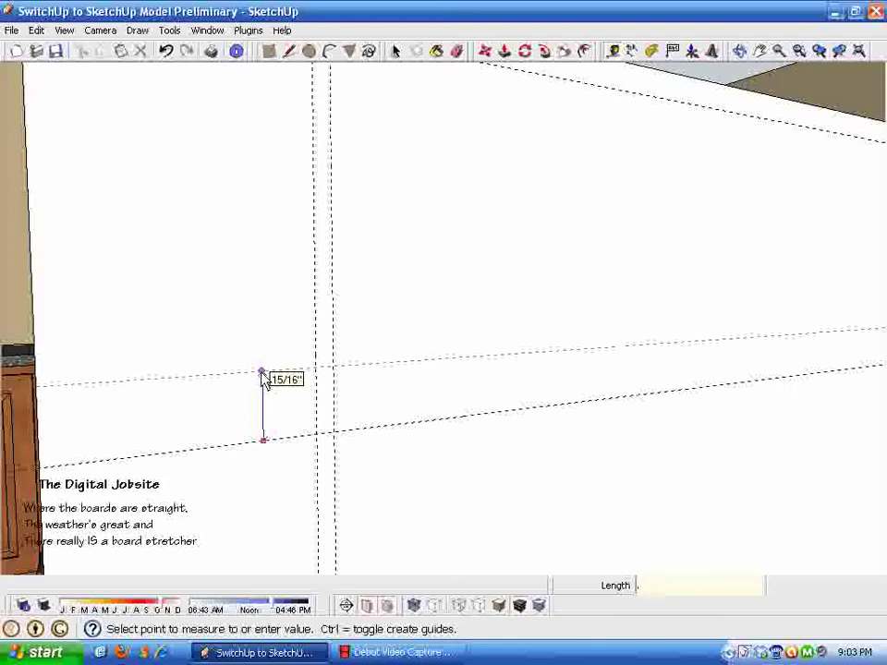
{"action": "type", "text": ".75"}
{"action": "key", "text": "Return"}
Step: Place another vertical guide on the front face, 0.75 inches left of the leftmost vertical guide
{"action": "scroll", "coordinate": [261, 372], "scroll_direction": "up", "scroll_amount": 4}
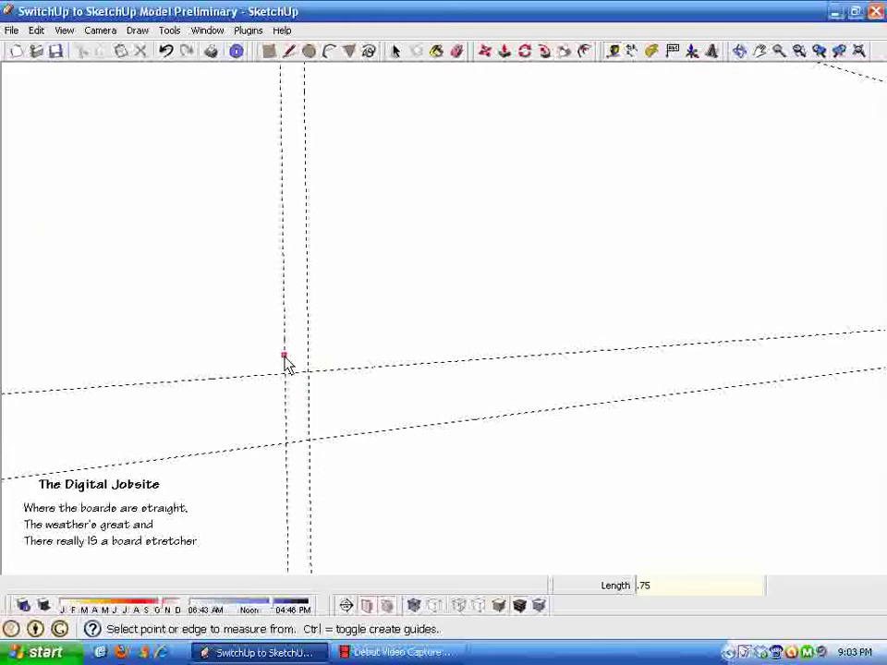
{"action": "left_click", "coordinate": [284, 359]}
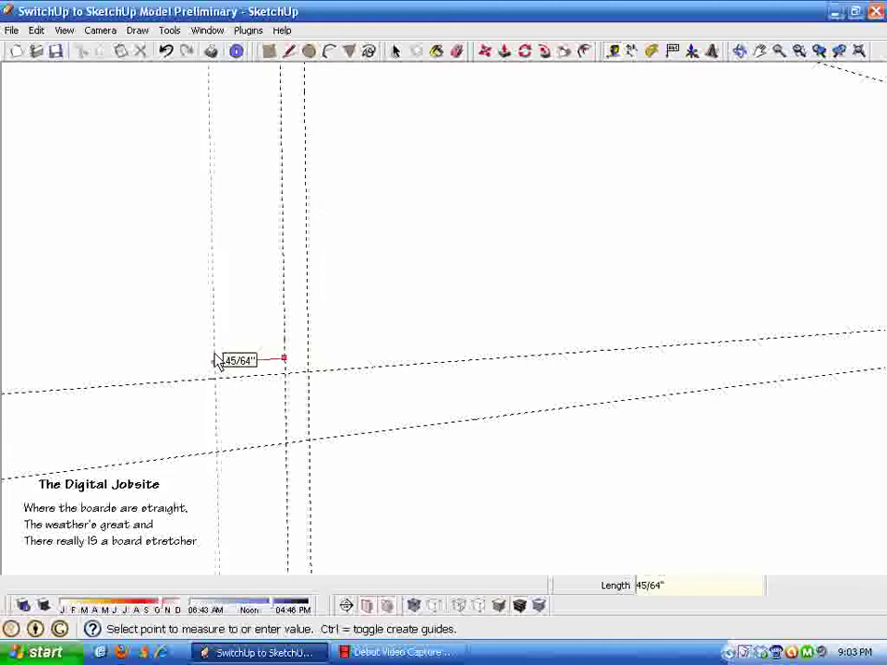
{"action": "type", "text": ".75"}
{"action": "key", "text": "Return"}
{"action": "key", "text": "space"}
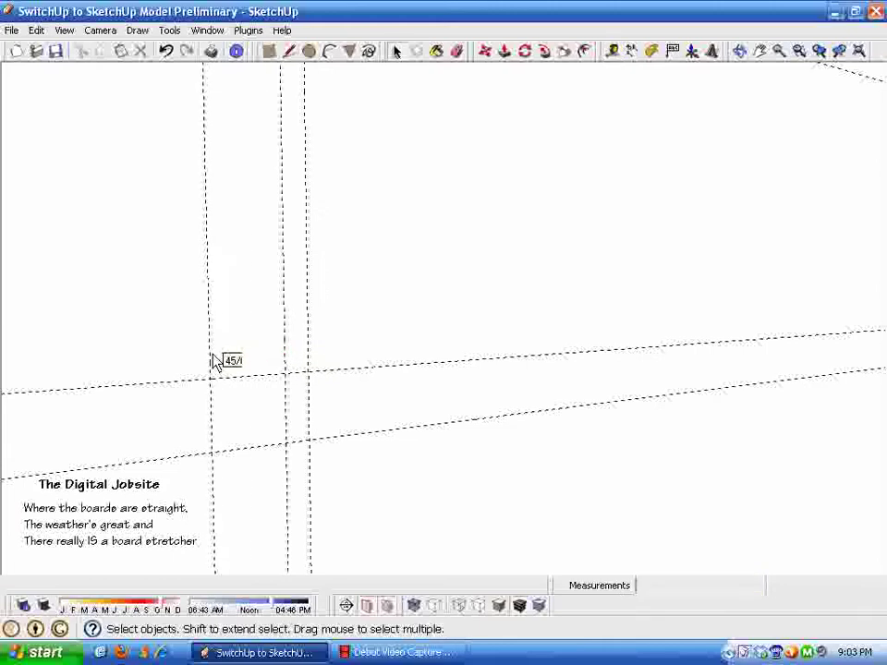
Step: Draw a 1/4 inch line along the lowest horizontal guide, between the two closely spaced vertical guides
{"action": "left_click", "coordinate": [328, 54]}
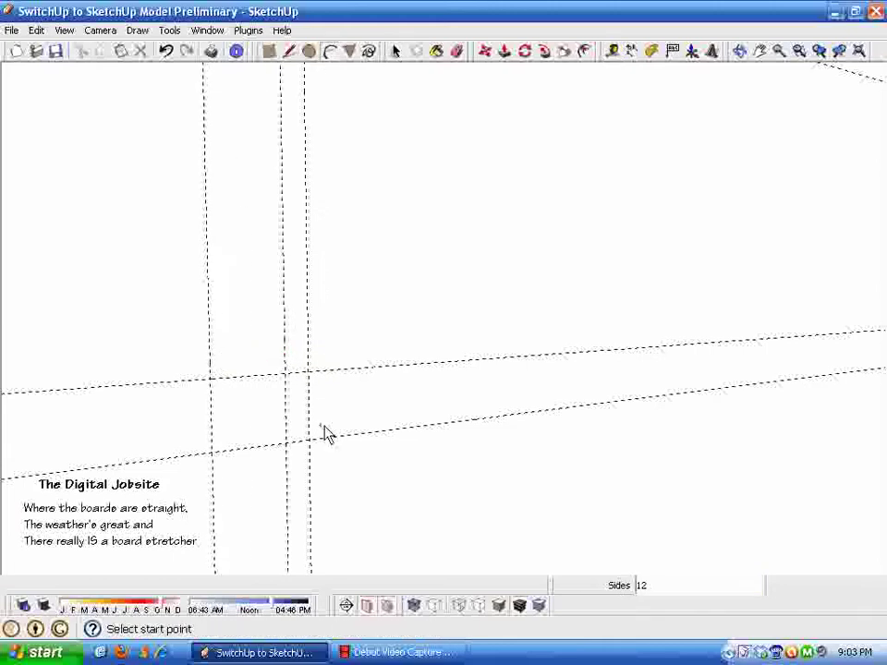
{"action": "key", "text": "space"}
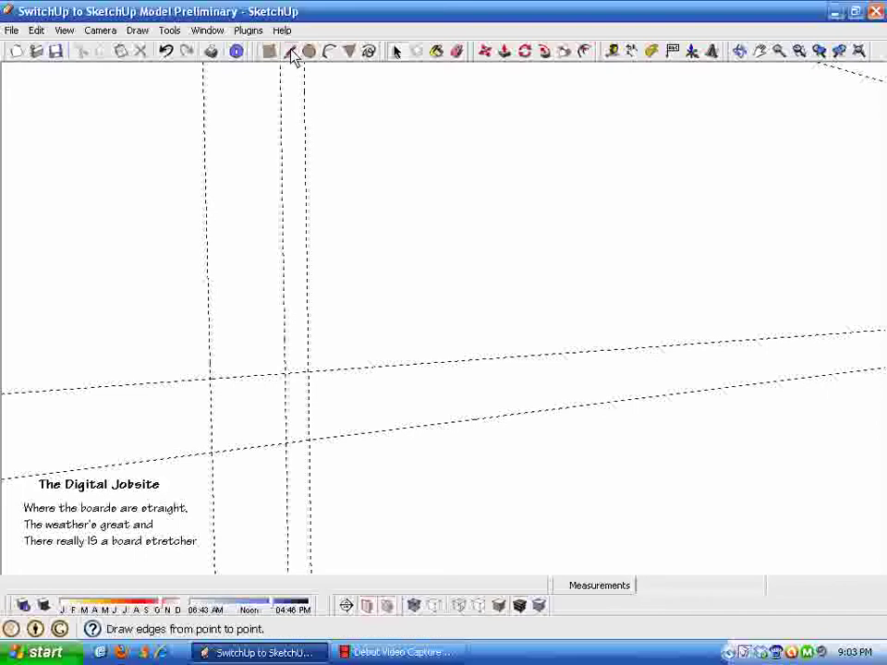
{"action": "left_click", "coordinate": [290, 52]}
{"action": "left_click", "coordinate": [309, 441]}
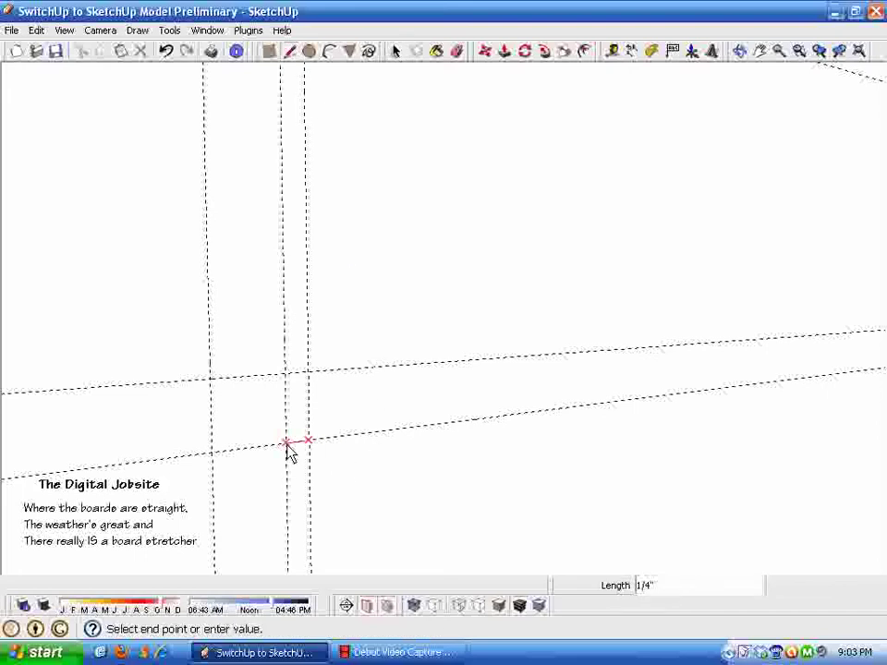
{"action": "left_click", "coordinate": [285, 442]}
{"action": "key", "text": "space"}
{"action": "left_click", "coordinate": [330, 51]}
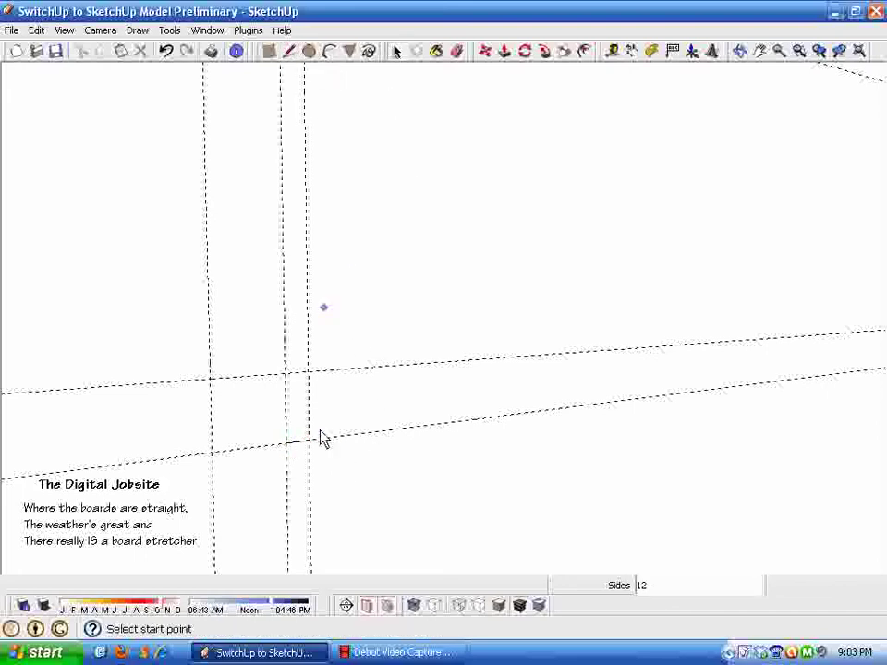
{"action": "left_click", "coordinate": [211, 382]}
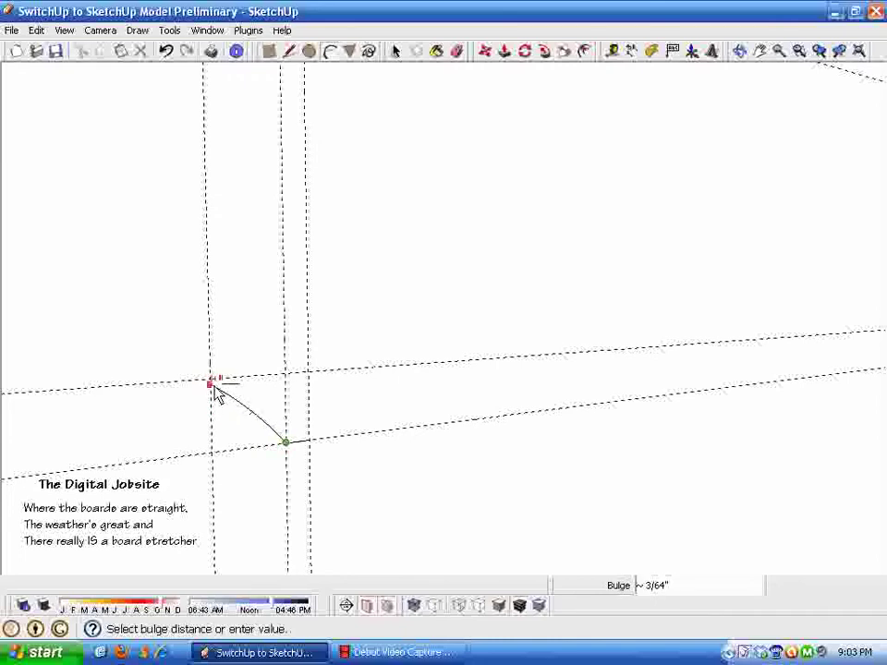
{"action": "scroll", "coordinate": [229, 390], "scroll_direction": "up", "scroll_amount": 3}
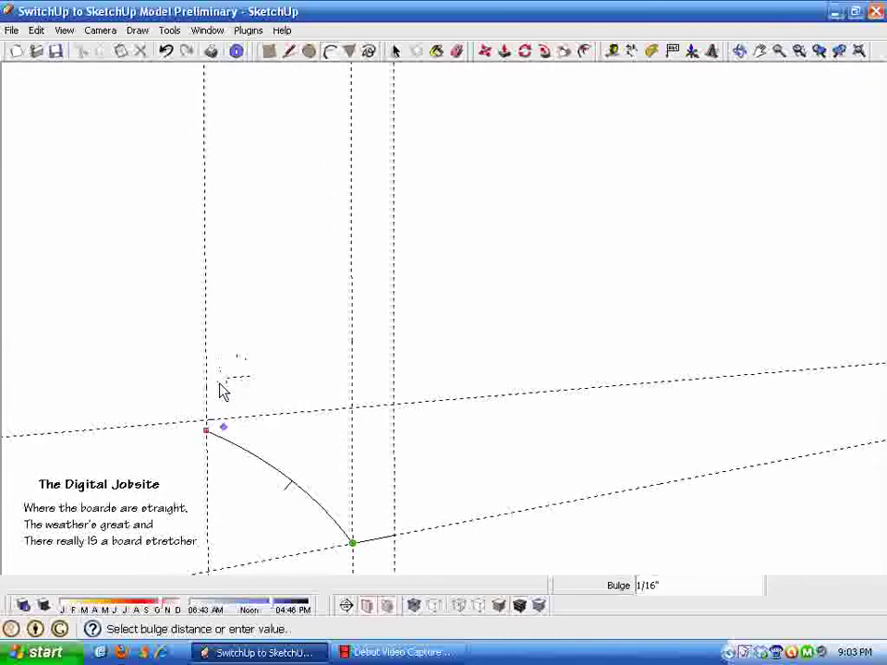
{"action": "key", "text": "Escape"}
Step: Draw an arc from the short line's left end to the intersection of the leftmost vertical and next horizontal guides, bulging outward about 11/64 inch
{"action": "scroll", "coordinate": [263, 499], "scroll_direction": "down", "scroll_amount": 5}
{"action": "scroll", "coordinate": [491, 435], "scroll_direction": "up", "scroll_amount": 5}
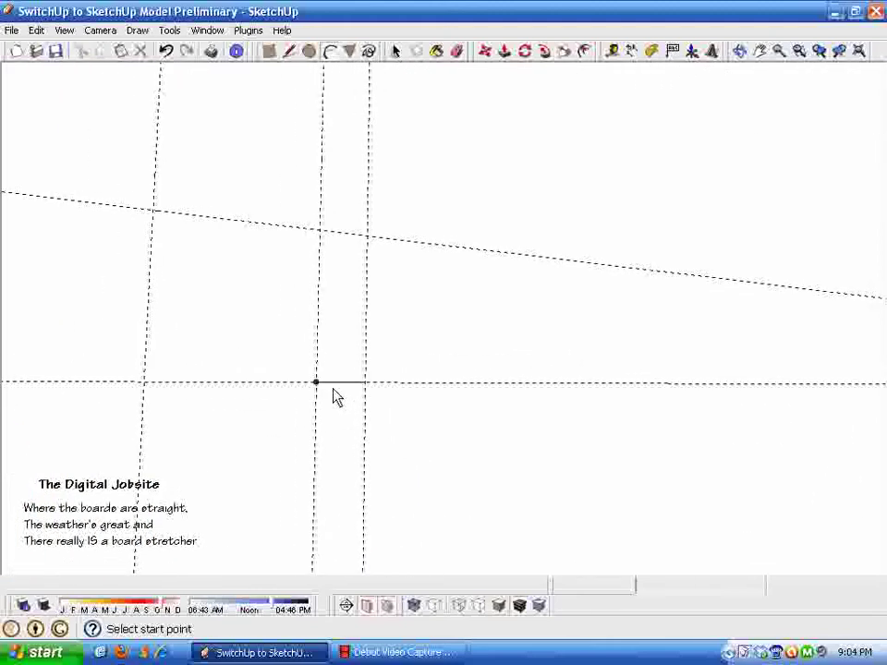
{"action": "left_click", "coordinate": [315, 389]}
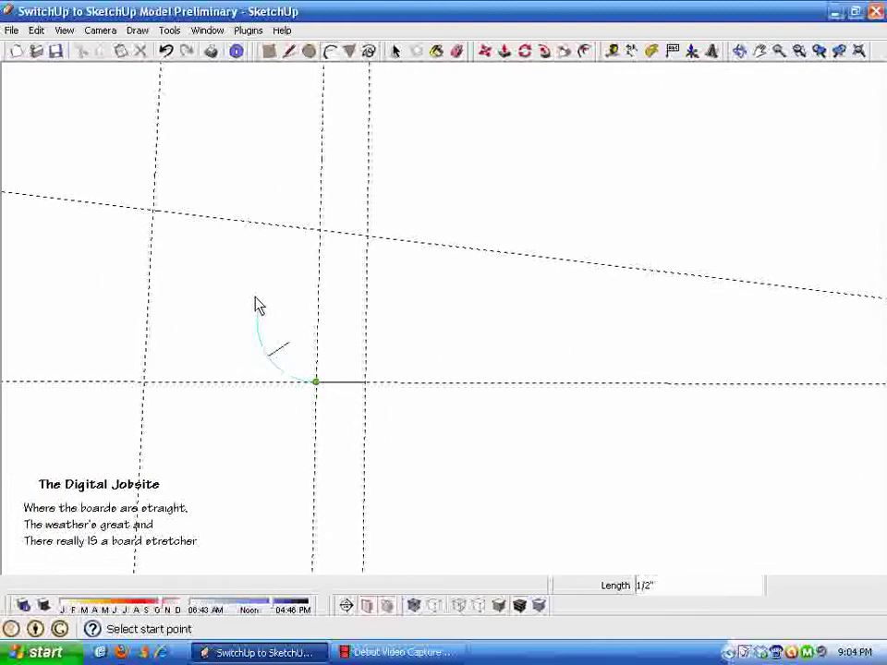
{"action": "left_click", "coordinate": [154, 212]}
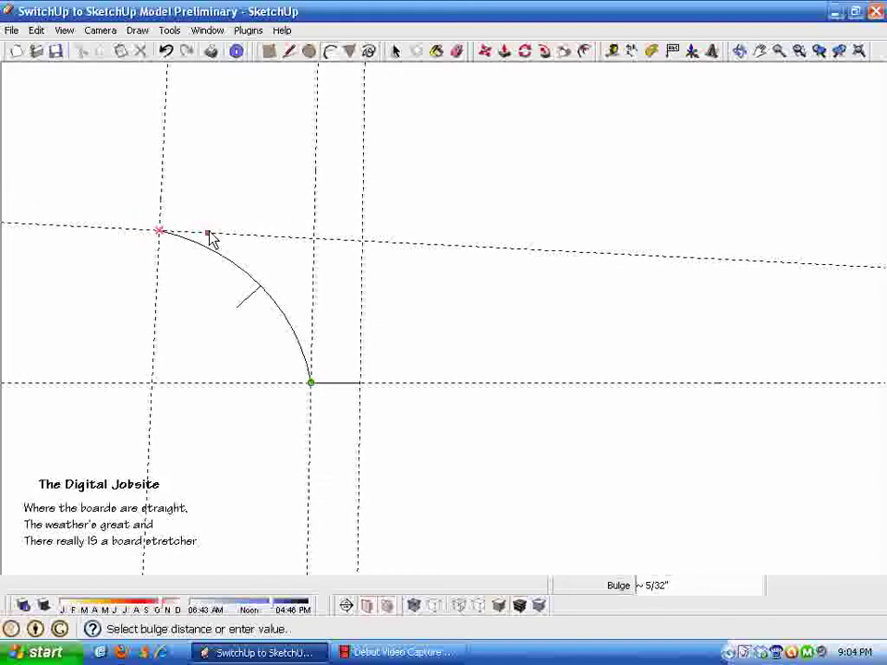
{"action": "middle_click_drag", "start_coordinate": [225, 233], "coordinate": [226, 293], "text": "shift"}
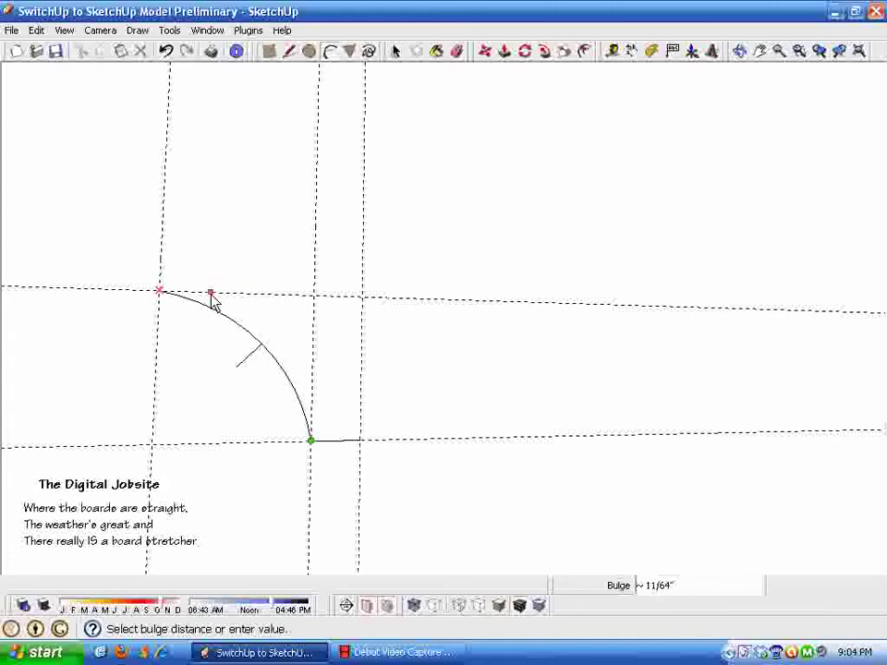
{"action": "left_click", "coordinate": [210, 293]}
{"action": "middle_click_drag", "start_coordinate": [210, 294], "coordinate": [427, 208]}
{"action": "key", "text": "space"}
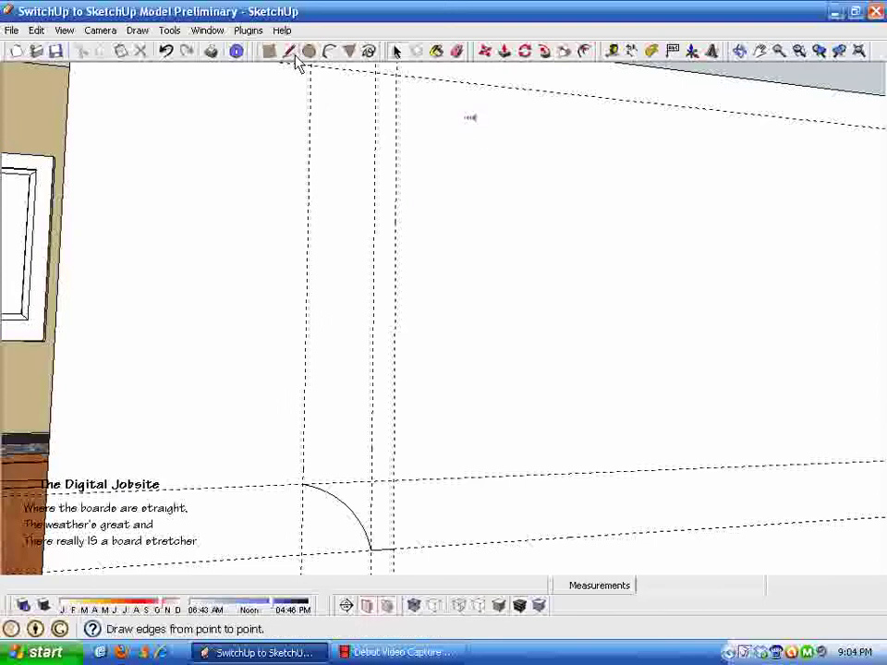
Step: Draw a short vertical line upward along the leftmost vertical guide from the arc's upper end
{"action": "left_click", "coordinate": [290, 52]}
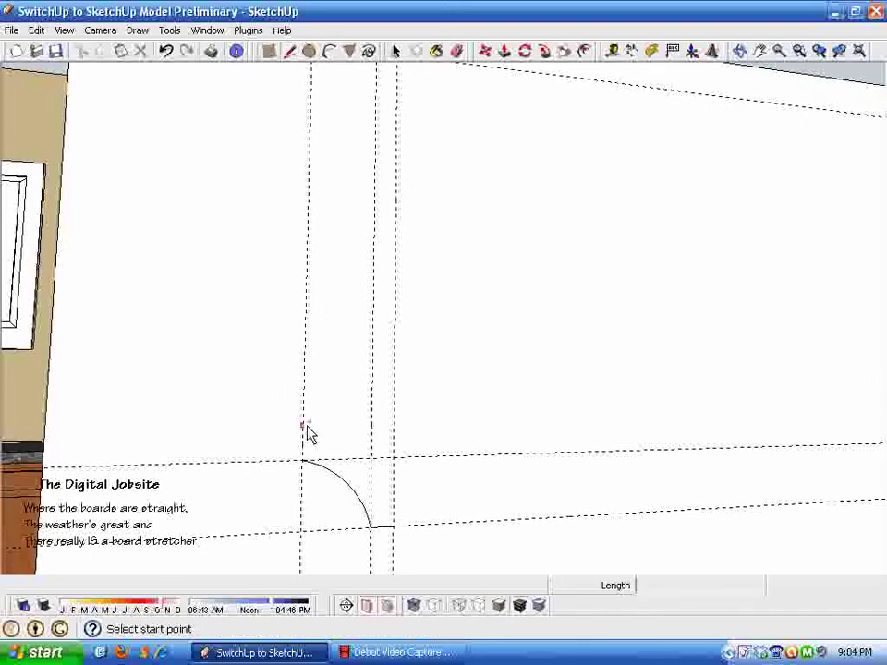
{"action": "left_click", "coordinate": [302, 461]}
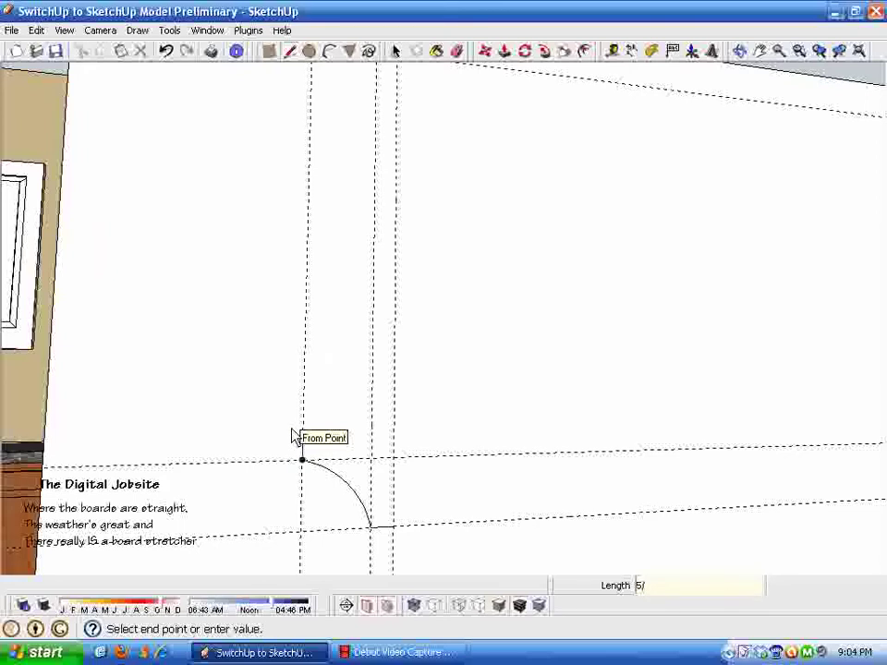
{"action": "key", "text": "Return"}
{"action": "scroll", "coordinate": [292, 430], "scroll_direction": "up", "scroll_amount": 1}
{"action": "key", "text": "space"}
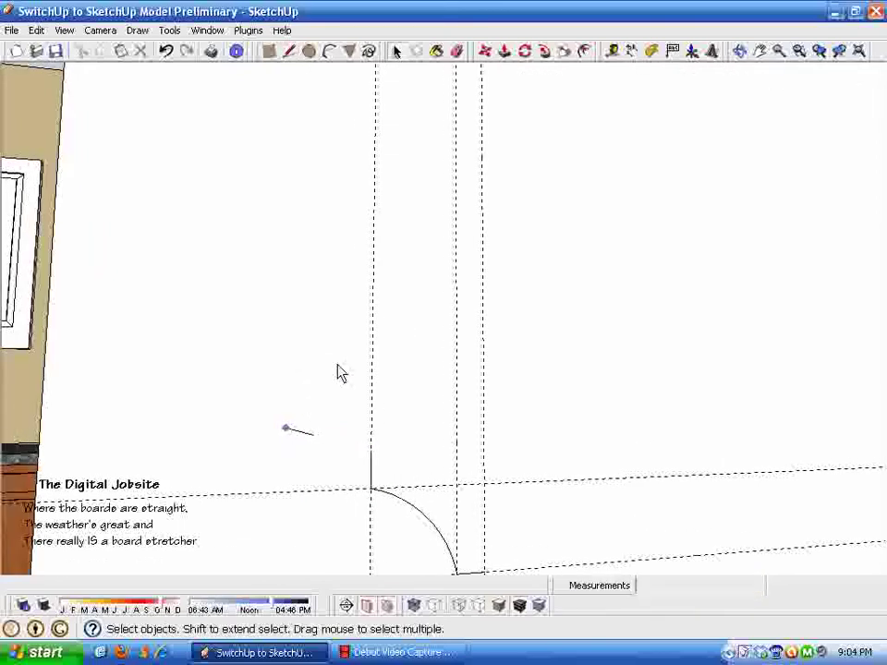
Step: Place an angled protractor guide from the short vertical line's upper end through the point where the upper horizontal guide meets the box's left edge
{"action": "scroll", "coordinate": [420, 247], "scroll_direction": "down", "scroll_amount": 3}
{"action": "left_click", "coordinate": [612, 52]}
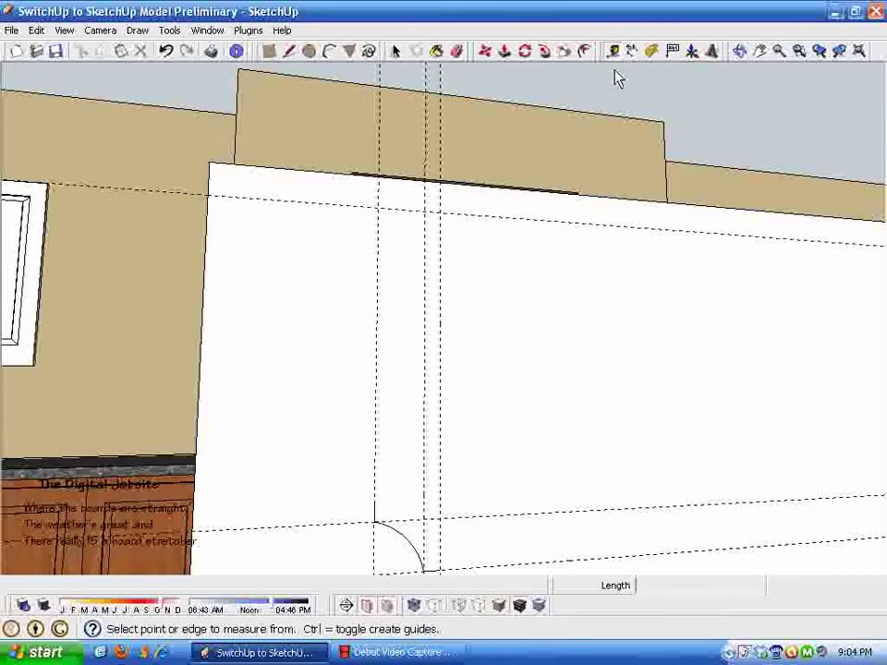
{"action": "left_click", "coordinate": [651, 51]}
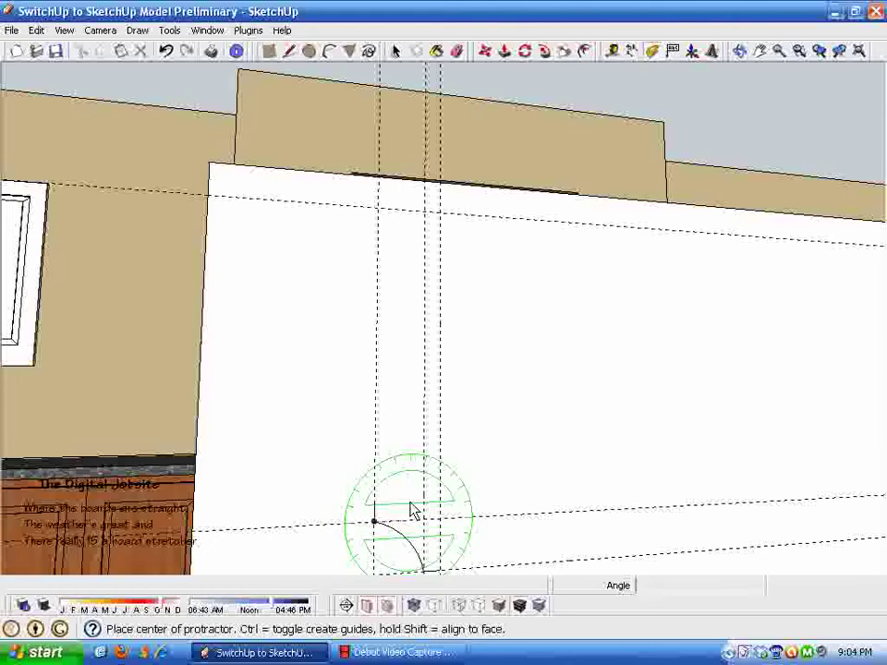
{"action": "middle_click_drag", "start_coordinate": [455, 485], "coordinate": [455, 470], "text": "shift"}
{"action": "left_click", "coordinate": [374, 488]}
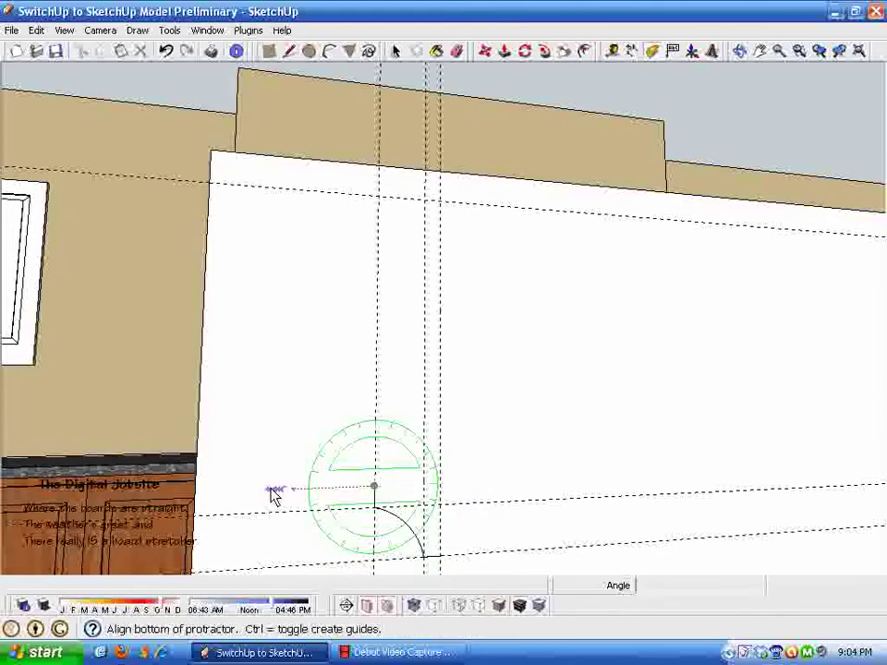
{"action": "left_click", "coordinate": [268, 489]}
{"action": "left_click", "coordinate": [211, 186]}
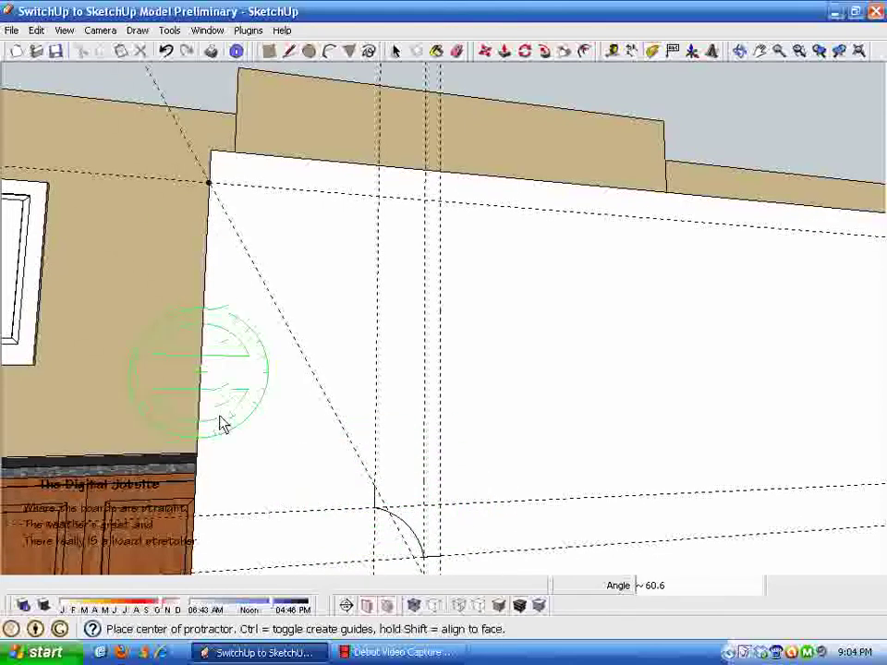
{"action": "key", "text": "space"}
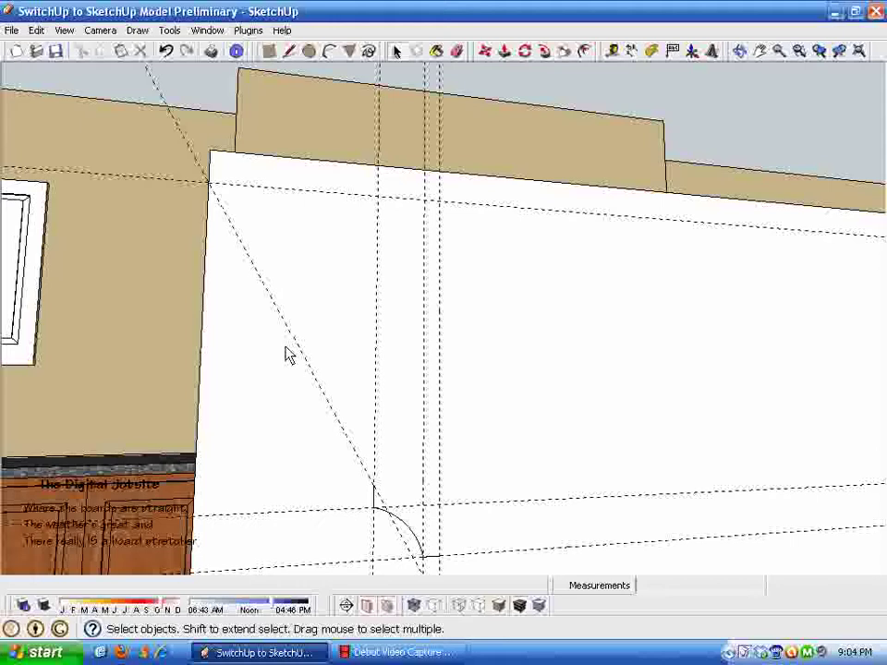
Step: Draw an arc from the upper horizontal guide at the box's left edge to near the middle of the angled guide, with about 5/16 inch bulge
{"action": "middle_click_drag", "start_coordinate": [286, 347], "coordinate": [256, 314], "text": "shift"}
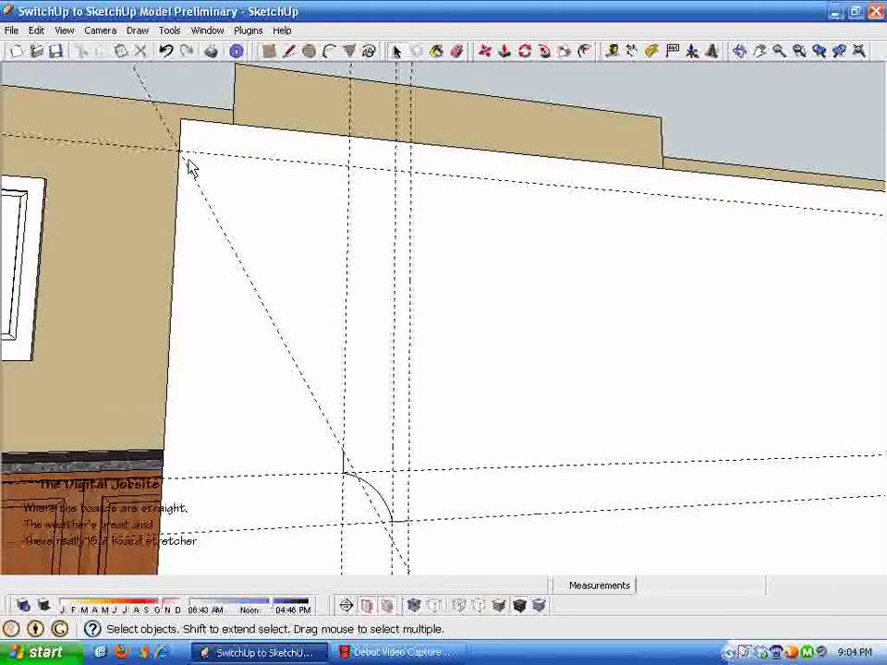
{"action": "middle_click_drag", "start_coordinate": [325, 381], "coordinate": [408, 461]}
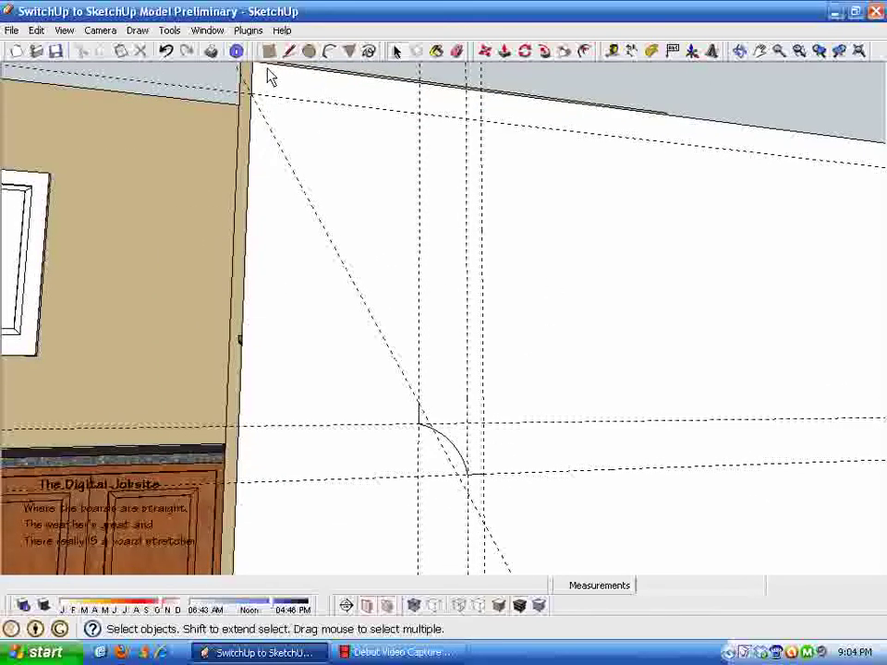
{"action": "scroll", "coordinate": [439, 472], "scroll_direction": "up", "scroll_amount": 5}
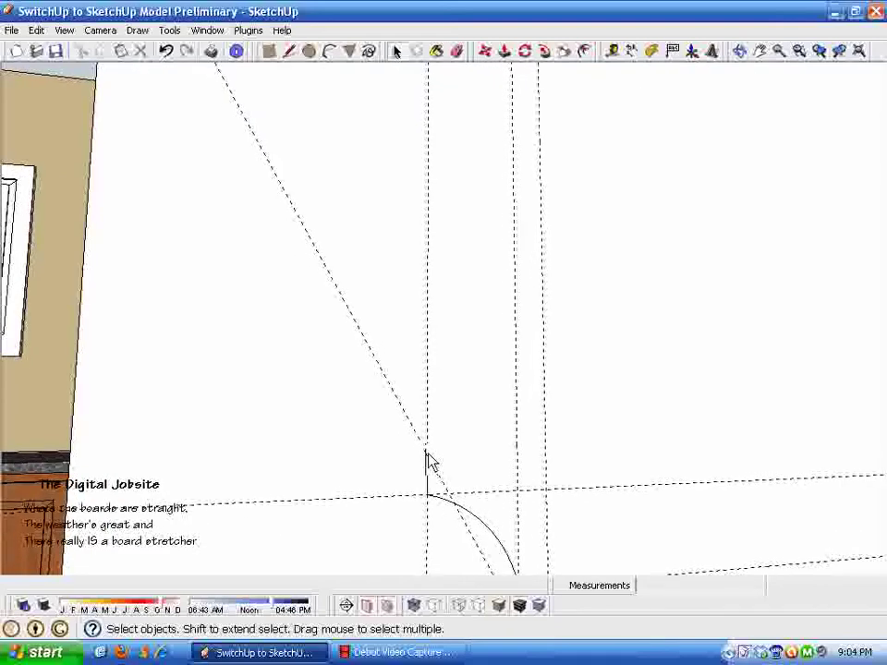
{"action": "scroll", "coordinate": [416, 467], "scroll_direction": "down", "scroll_amount": 5}
{"action": "scroll", "coordinate": [425, 490], "scroll_direction": "up", "scroll_amount": 4}
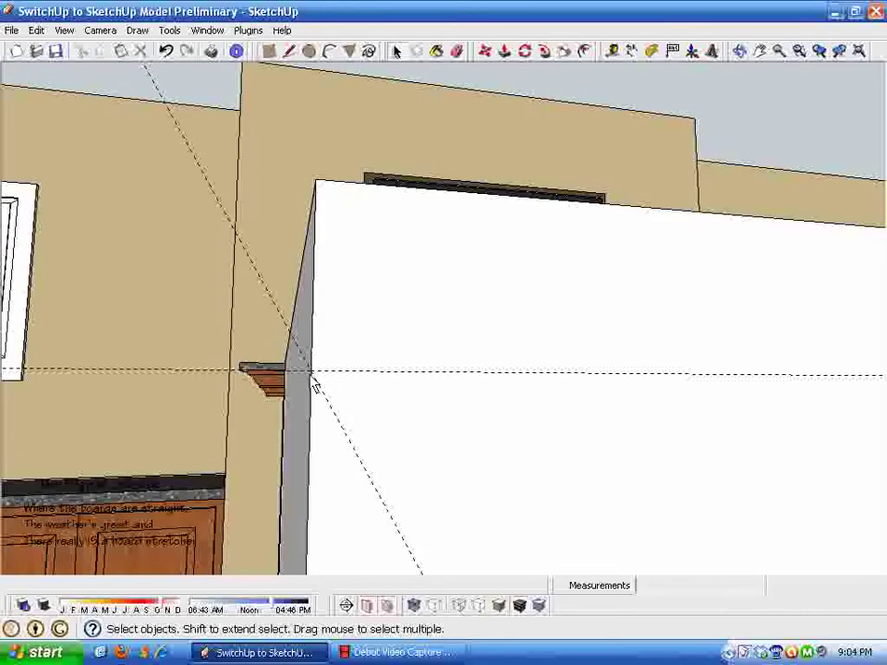
{"action": "scroll", "coordinate": [313, 374], "scroll_direction": "down", "scroll_amount": 3}
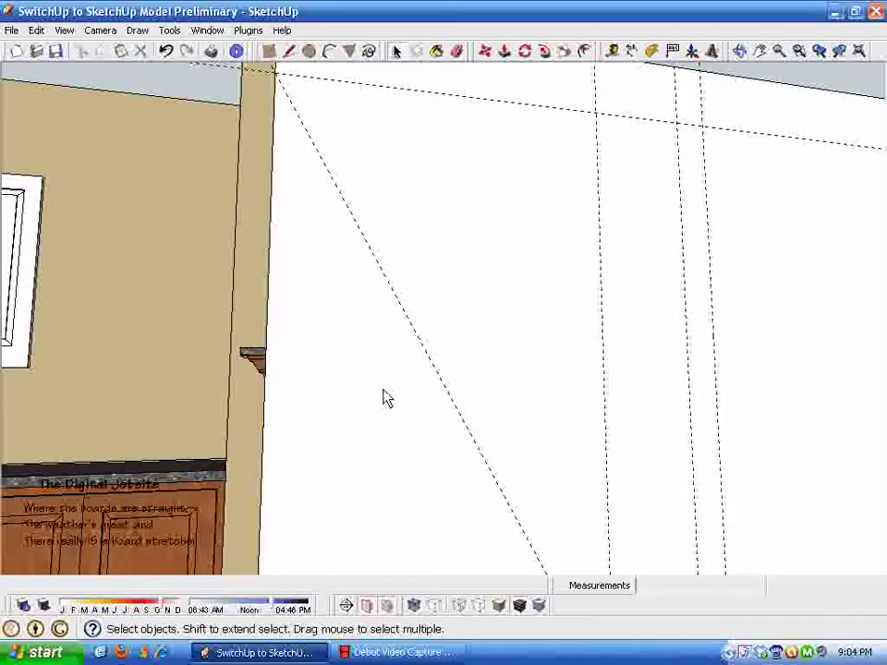
{"action": "scroll", "coordinate": [462, 90], "scroll_direction": "down", "scroll_amount": 1}
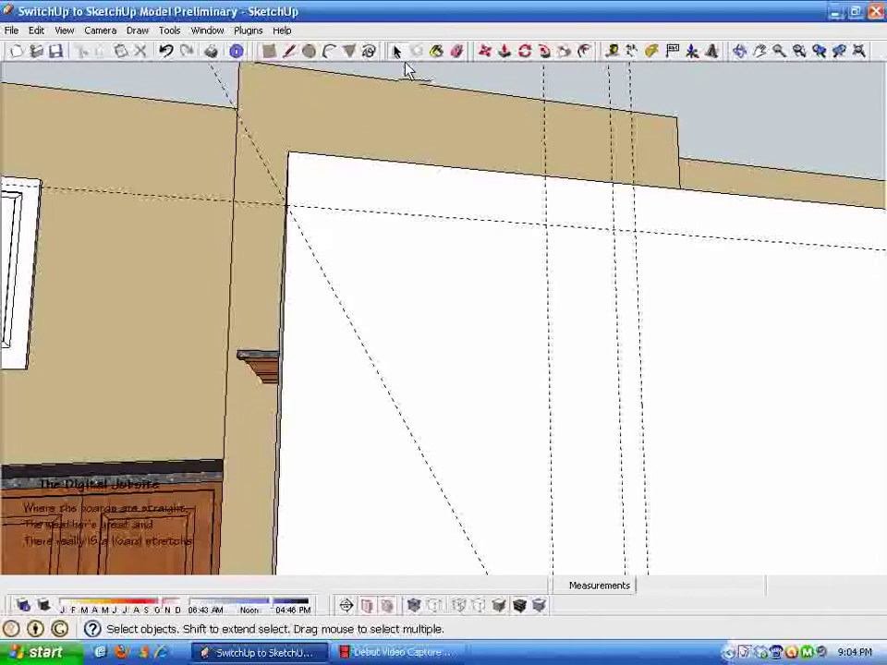
{"action": "left_click", "coordinate": [330, 52]}
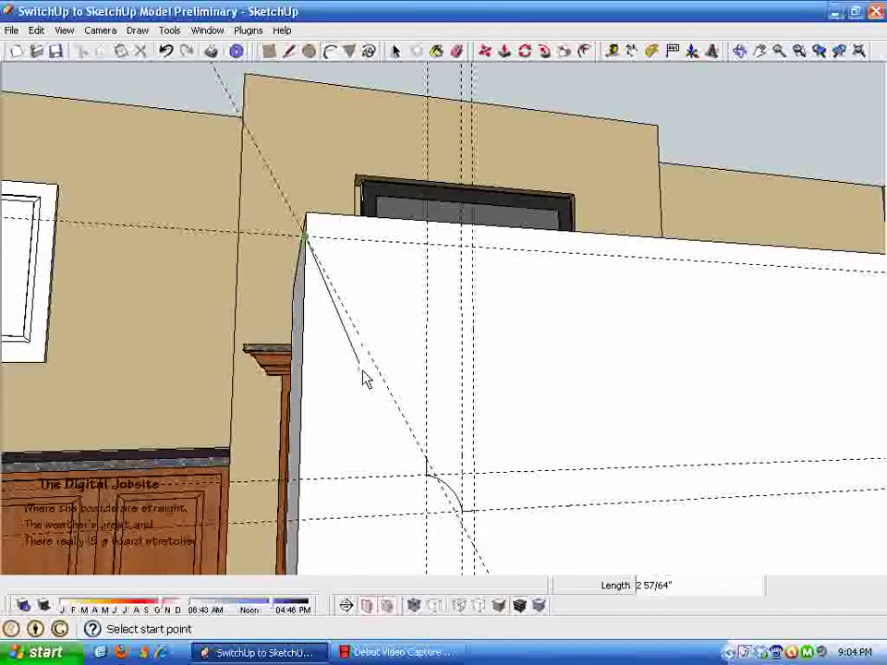
{"action": "left_click", "coordinate": [386, 404]}
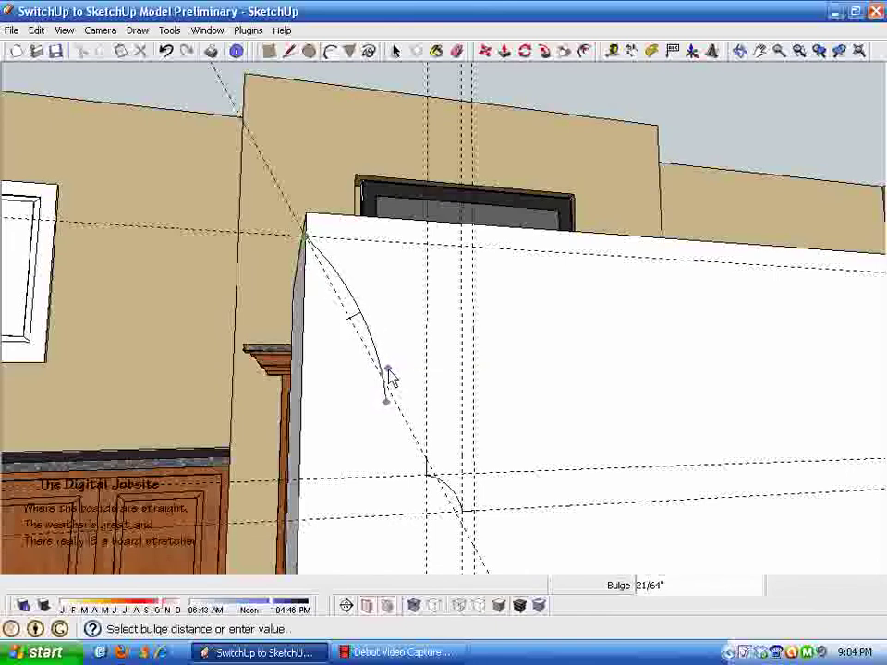
{"action": "left_click", "coordinate": [390, 373]}
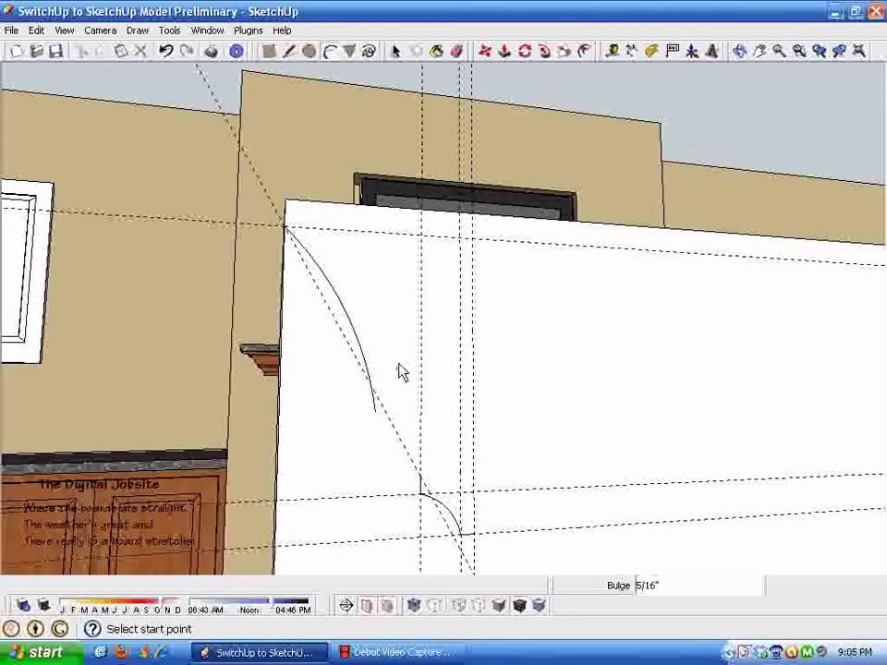
{"action": "left_click", "coordinate": [375, 410]}
{"action": "scroll", "coordinate": [364, 531], "scroll_direction": "up", "scroll_amount": 2}
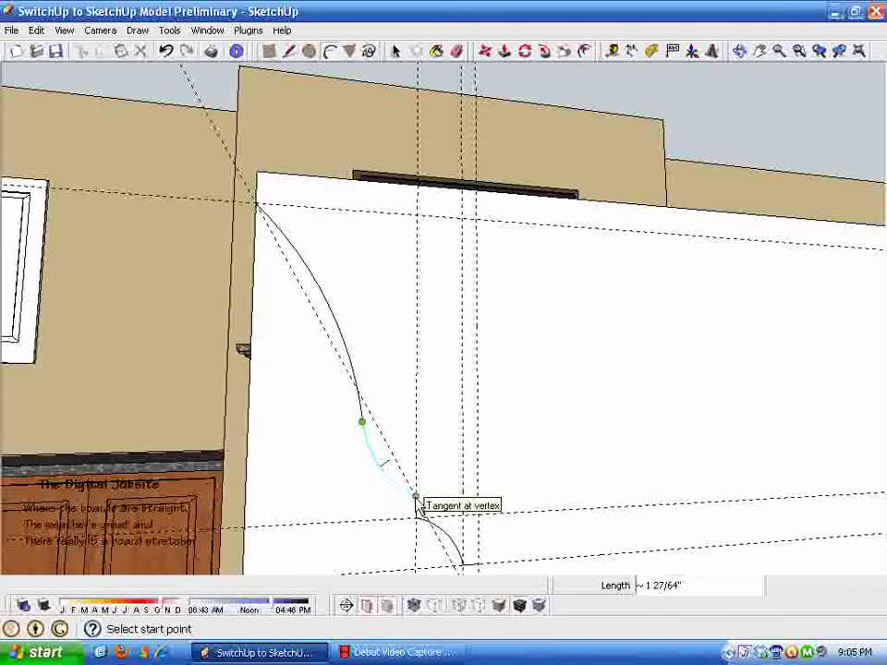
{"action": "left_click", "coordinate": [416, 500]}
{"action": "key", "text": "space"}
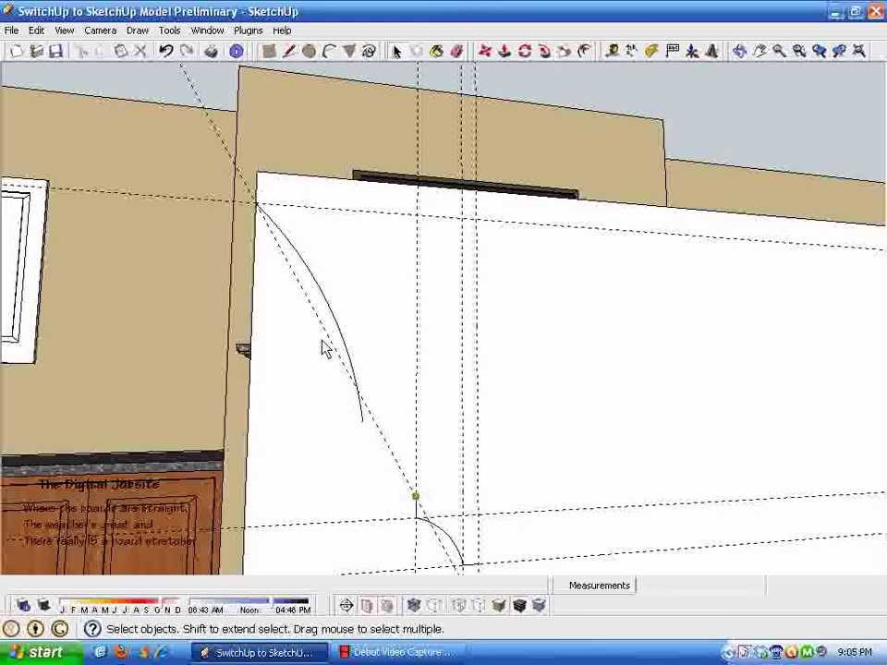
{"action": "left_click", "coordinate": [168, 52]}
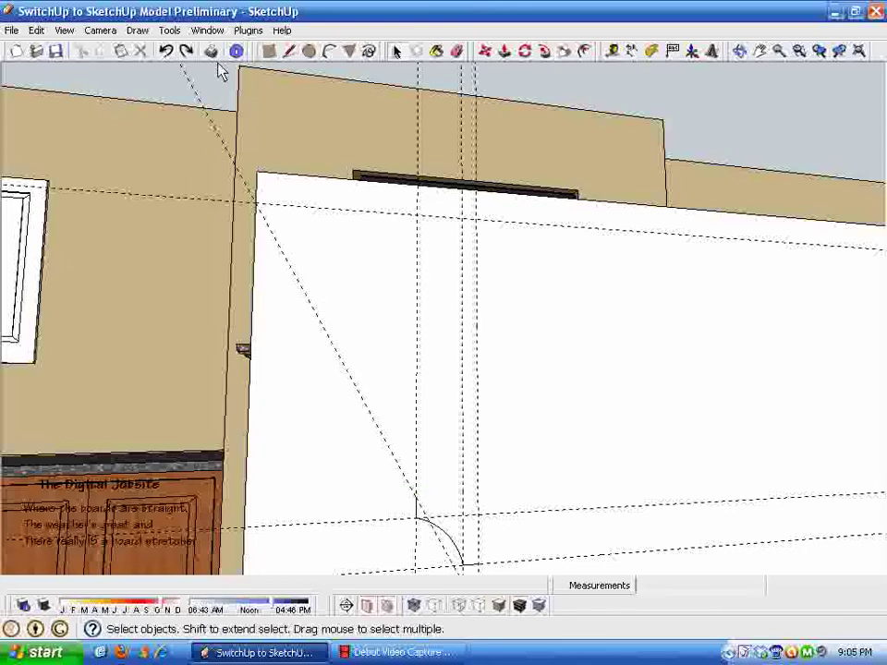
{"action": "left_click", "coordinate": [185, 48]}
Step: Draw an arc from the large arc's lower end to the short vertical line's upper end, bulging inward about 11/64 inch
{"action": "middle_click_drag", "start_coordinate": [395, 452], "coordinate": [365, 374]}
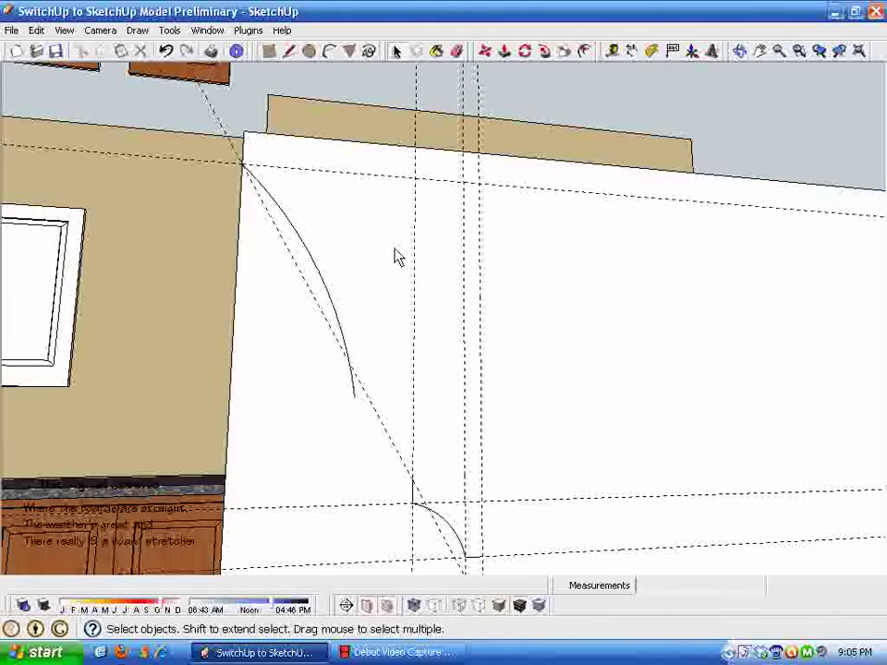
{"action": "left_click", "coordinate": [330, 51]}
{"action": "left_click", "coordinate": [353, 396]}
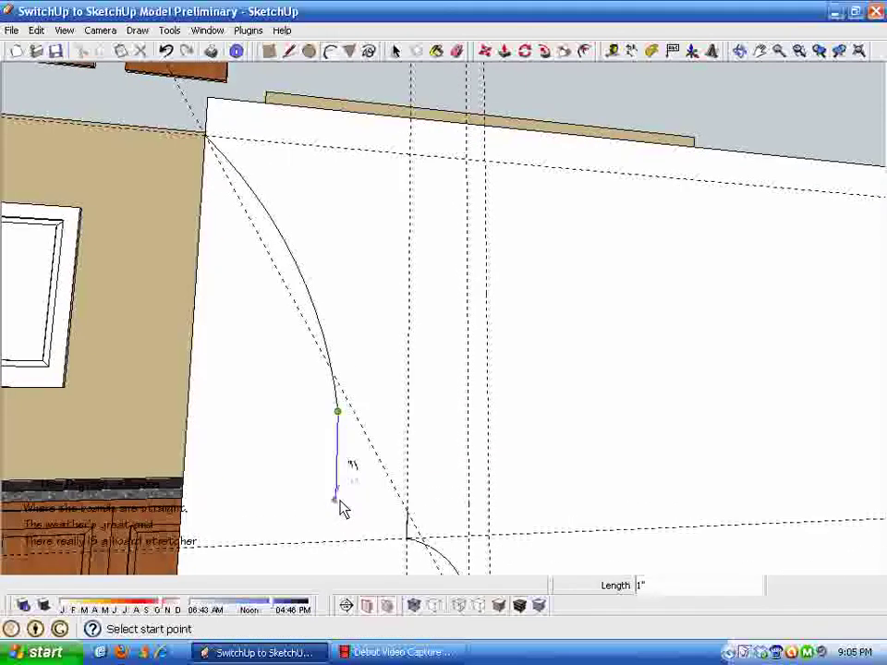
{"action": "scroll", "coordinate": [395, 504], "scroll_direction": "up", "scroll_amount": 3}
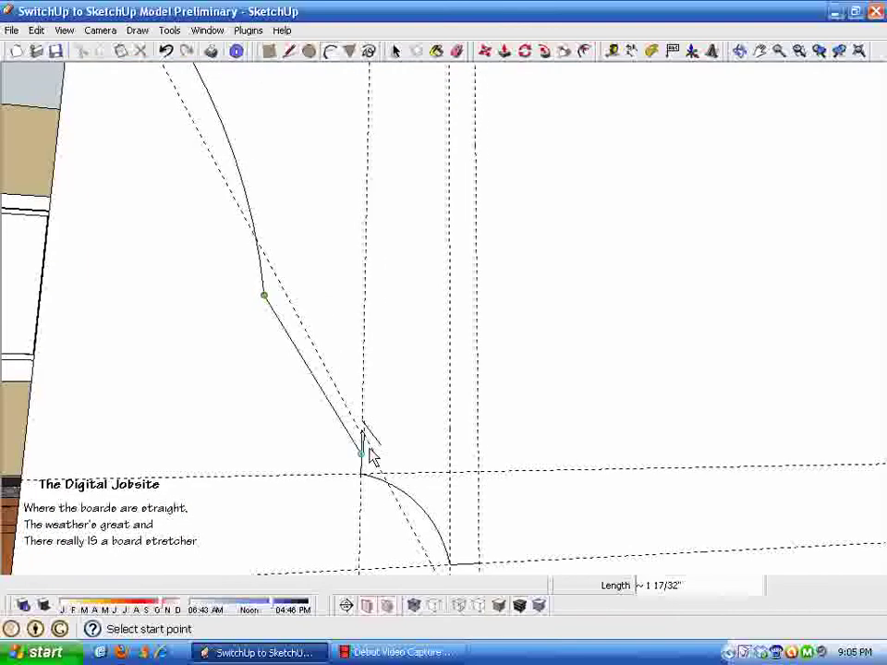
{"action": "left_click", "coordinate": [361, 436]}
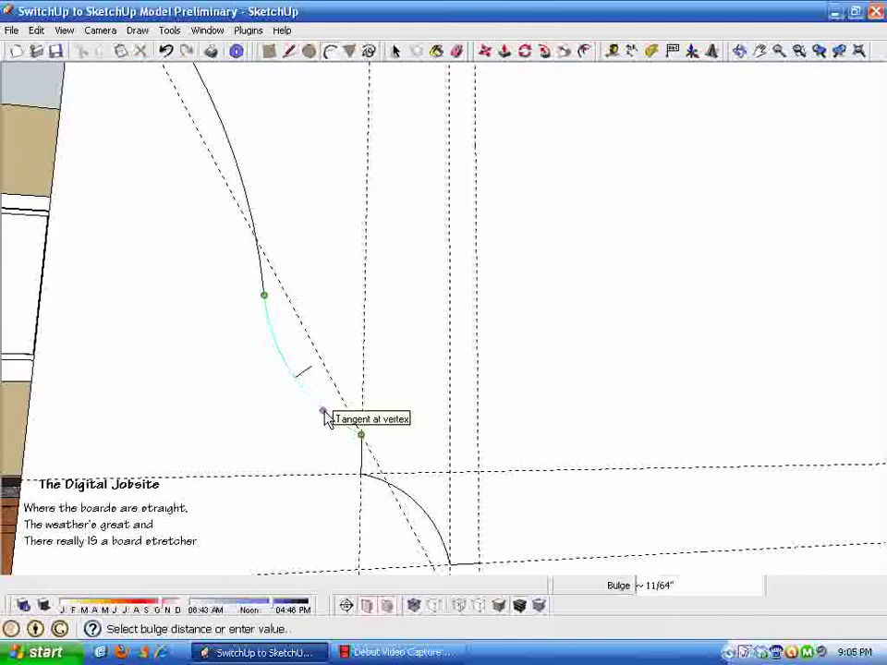
{"action": "key", "text": "space"}
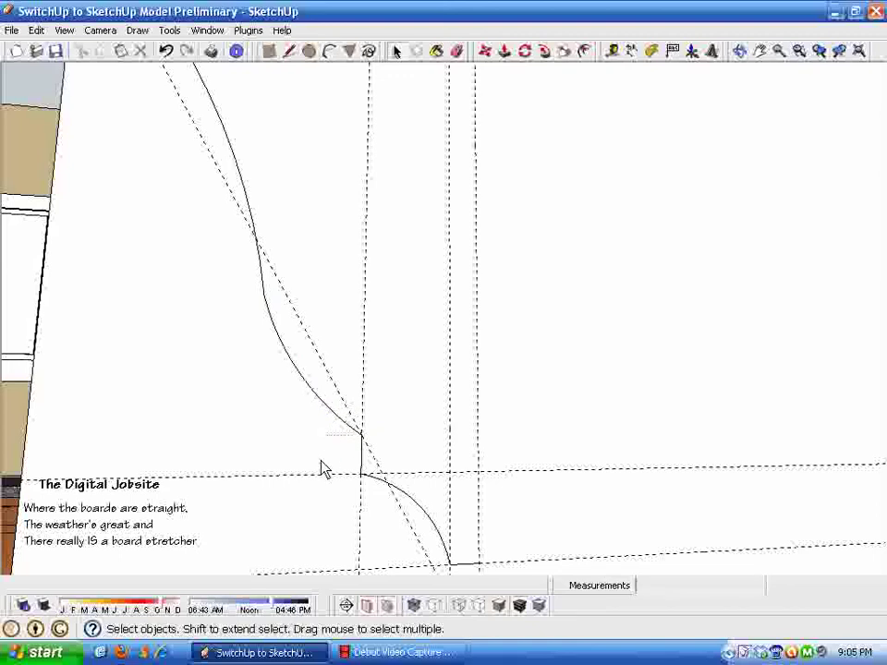
Step: Erase the three vertical guides crossing the molding profile
{"action": "scroll", "coordinate": [325, 412], "scroll_direction": "down", "scroll_amount": 4}
{"action": "middle_click_drag", "start_coordinate": [405, 303], "coordinate": [361, 353]}
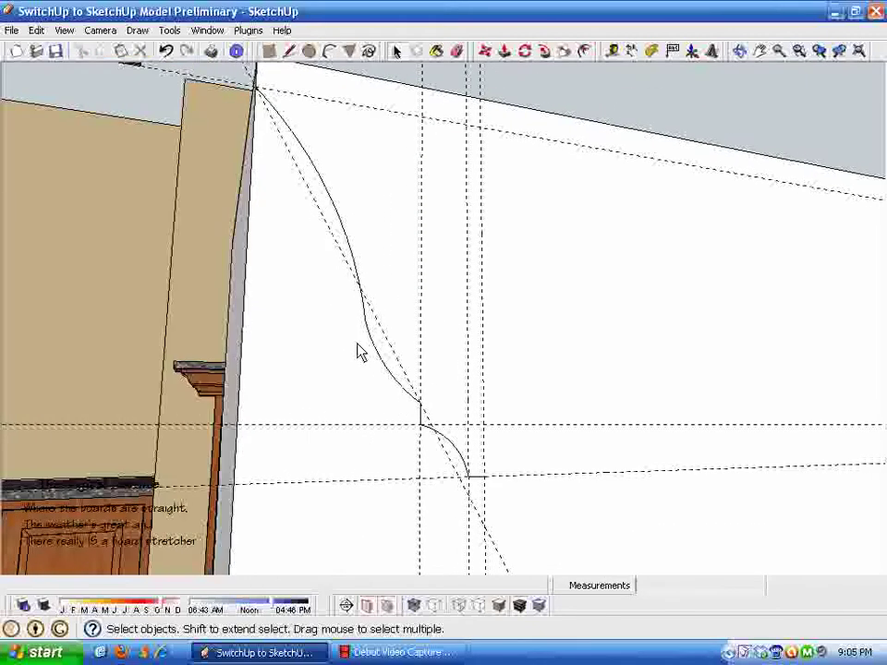
{"action": "mouse_move", "coordinate": [328, 205]}
{"action": "middle_mouse_down"}
{"action": "mouse_move", "coordinate": [454, 66]}
{"action": "mouse_move", "coordinate": [444, 138]}
{"action": "middle_mouse_up"}
{"action": "left_click", "coordinate": [457, 52]}
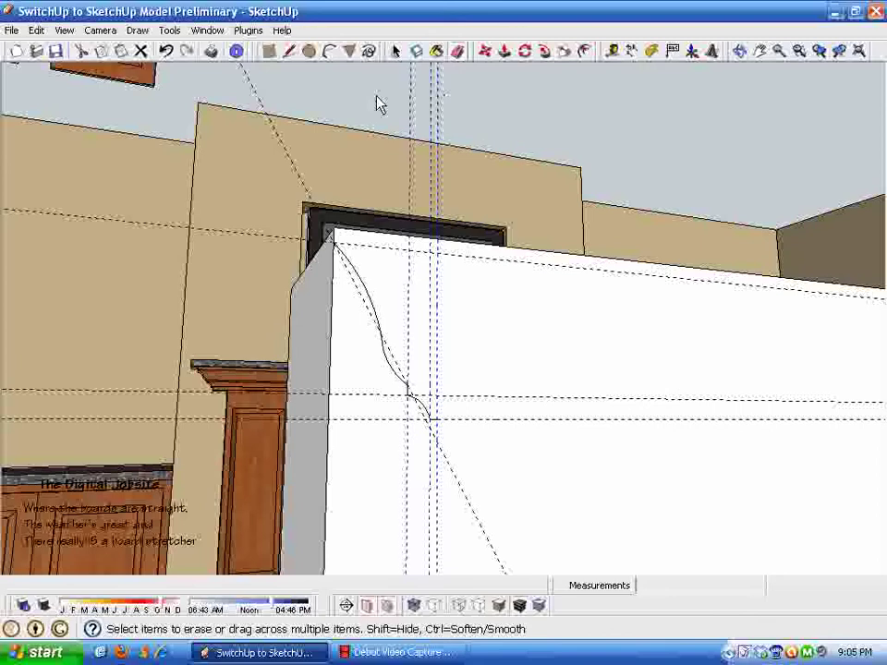
{"action": "left_click_drag", "start_coordinate": [377, 96], "coordinate": [377, 98]}
{"action": "mouse_move", "coordinate": [408, 193]}
{"action": "middle_mouse_down"}
{"action": "mouse_move", "coordinate": [506, 74]}
{"action": "mouse_move", "coordinate": [581, 74]}
{"action": "middle_mouse_up"}
{"action": "key", "text": "space"}
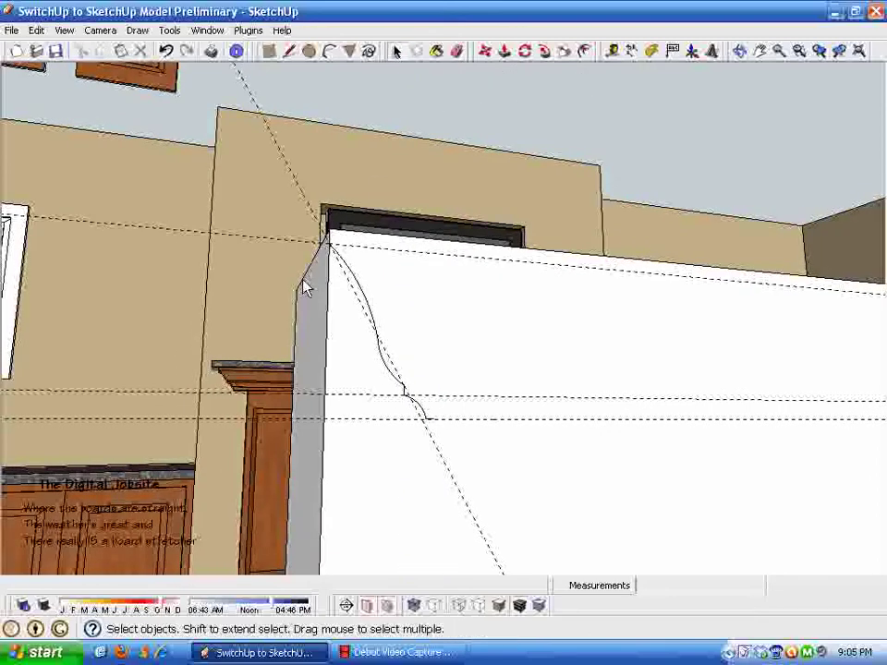
Step: Undo the erasure of the three vertical guides
{"action": "middle_click_drag", "start_coordinate": [561, 133], "coordinate": [573, 115]}
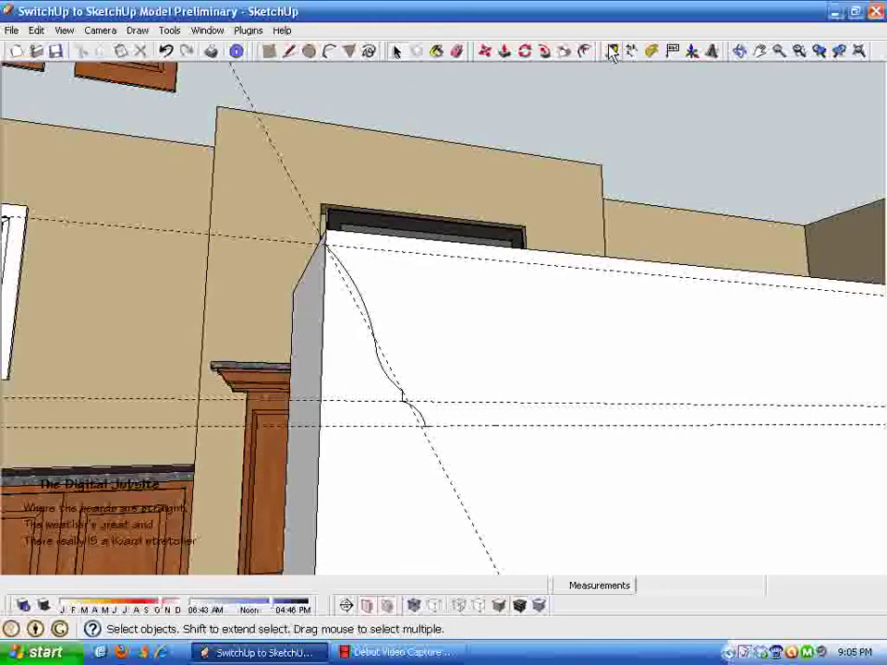
{"action": "left_click", "coordinate": [613, 51]}
{"action": "scroll", "coordinate": [295, 225], "scroll_direction": "up", "scroll_amount": 3}
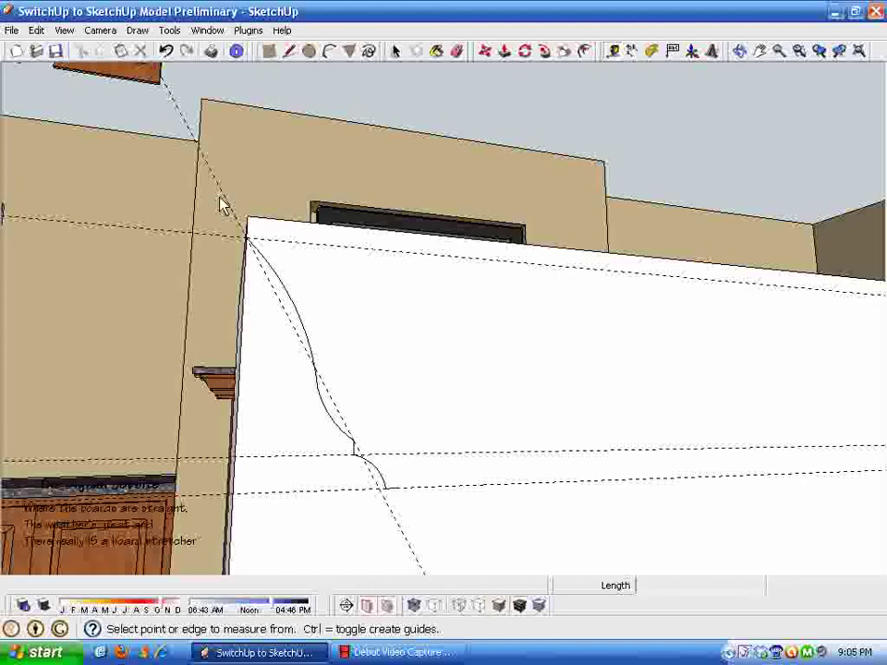
{"action": "left_click", "coordinate": [222, 192]}
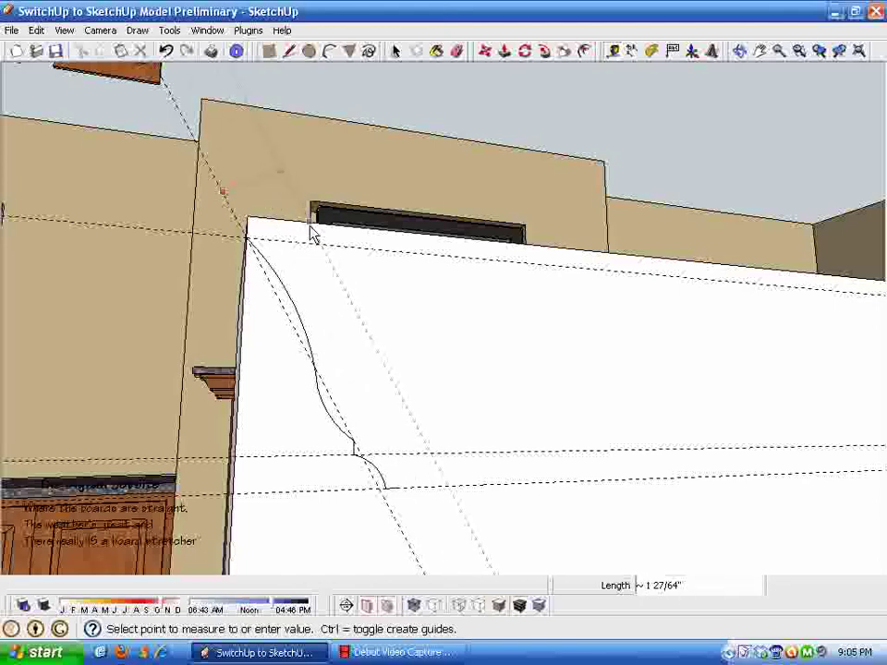
{"action": "scroll", "coordinate": [311, 225], "scroll_direction": "down", "scroll_amount": 2}
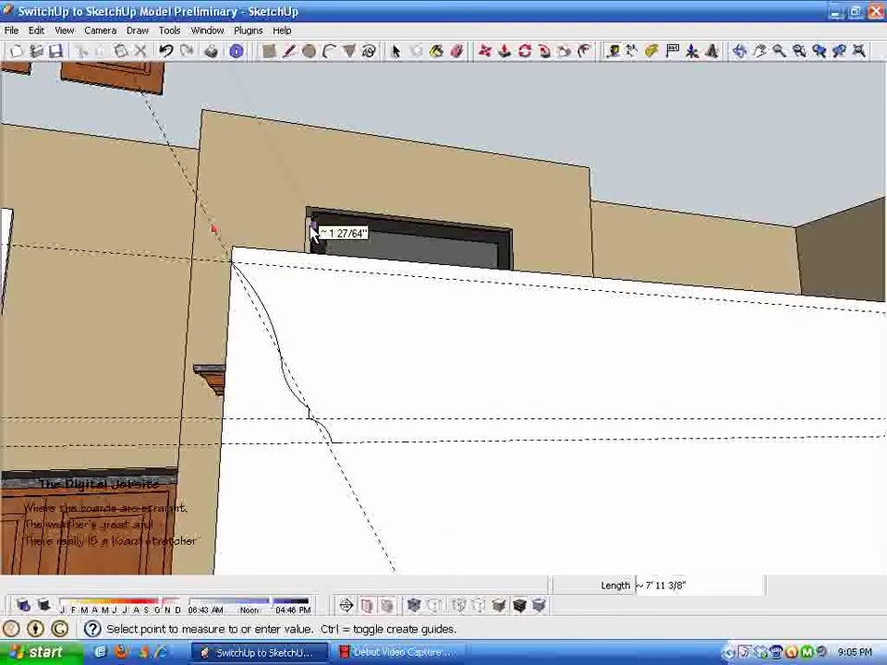
{"action": "key", "text": "space"}
{"action": "left_click", "coordinate": [166, 52]}
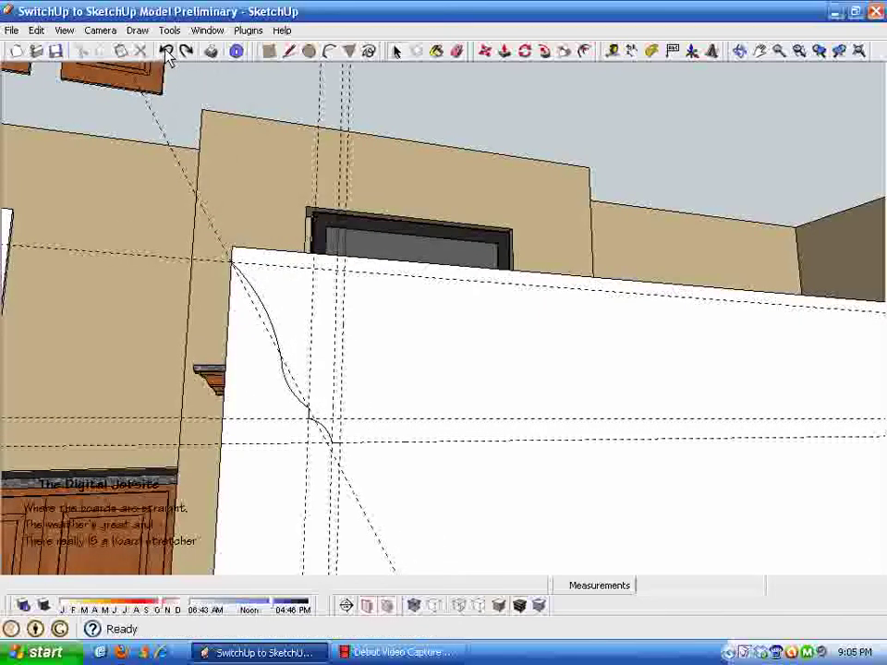
Step: Place a guide parallel to the angled guide, offset .75 inch toward the inside of the box face
{"action": "left_click", "coordinate": [611, 53]}
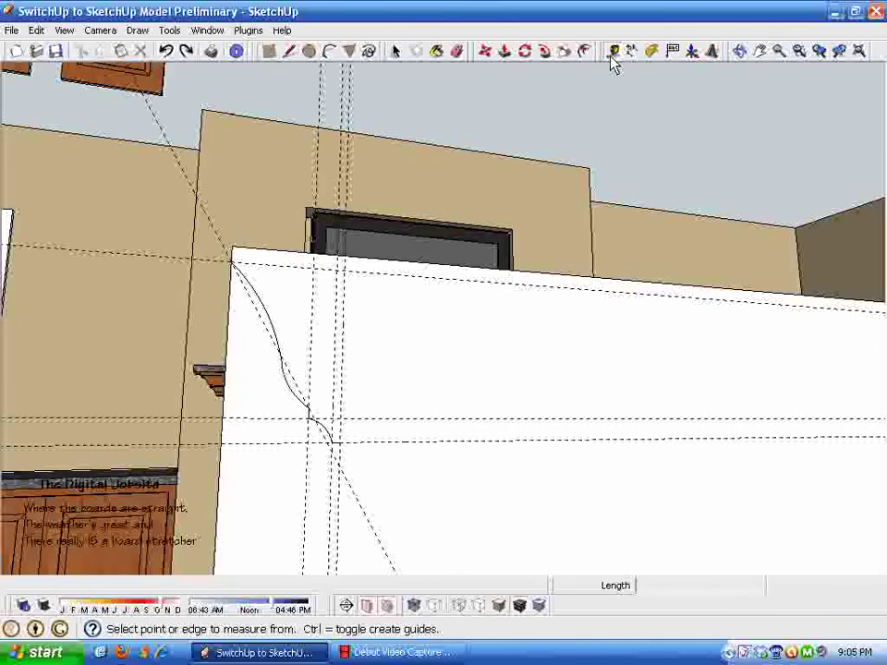
{"action": "left_click", "coordinate": [215, 231]}
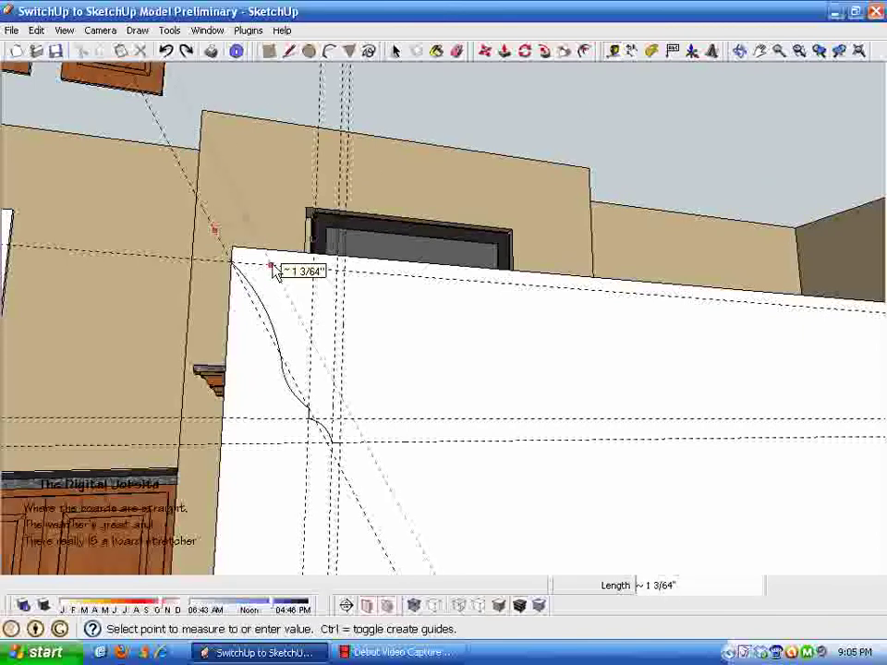
{"action": "type", "text": ".75"}
{"action": "key", "text": "Return"}
{"action": "scroll", "coordinate": [275, 268], "scroll_direction": "up", "scroll_amount": 5}
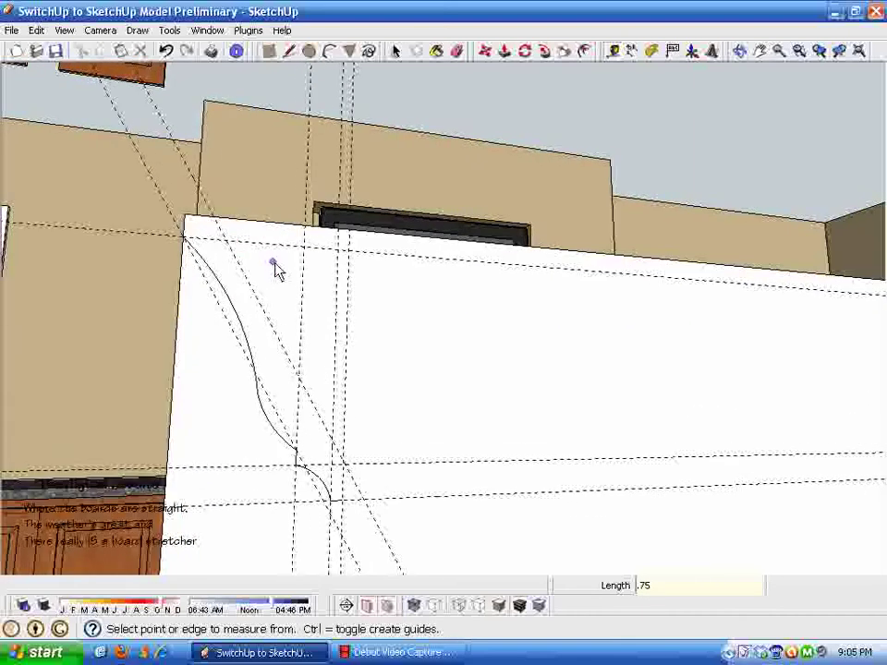
{"action": "key", "text": "space"}
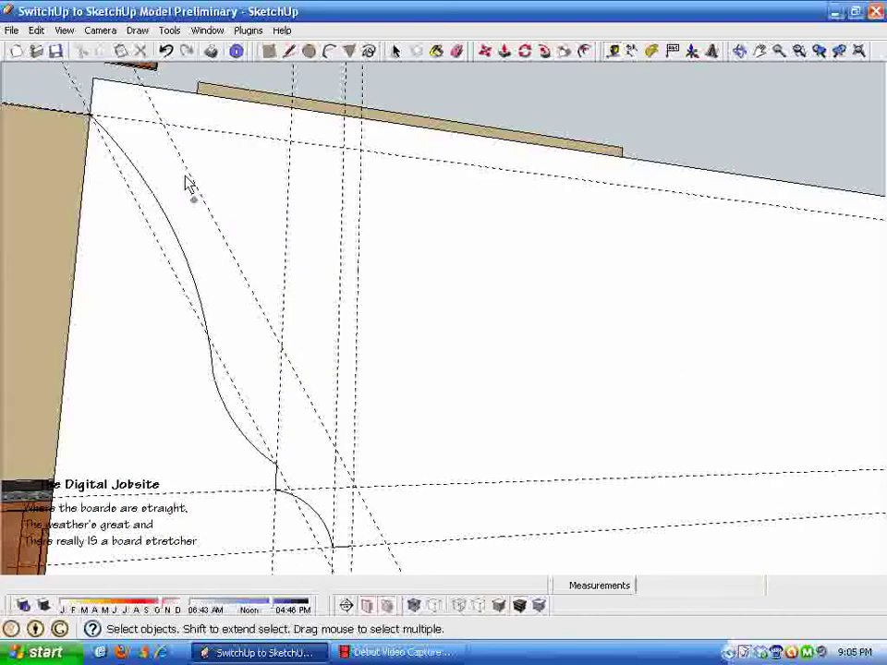
Step: Draw profile lines from the box face's upper-left corner along its top edge to the offset angled guide, and down that guide to the rightmost vertical guide
{"action": "left_click", "coordinate": [289, 52]}
{"action": "left_click", "coordinate": [96, 81]}
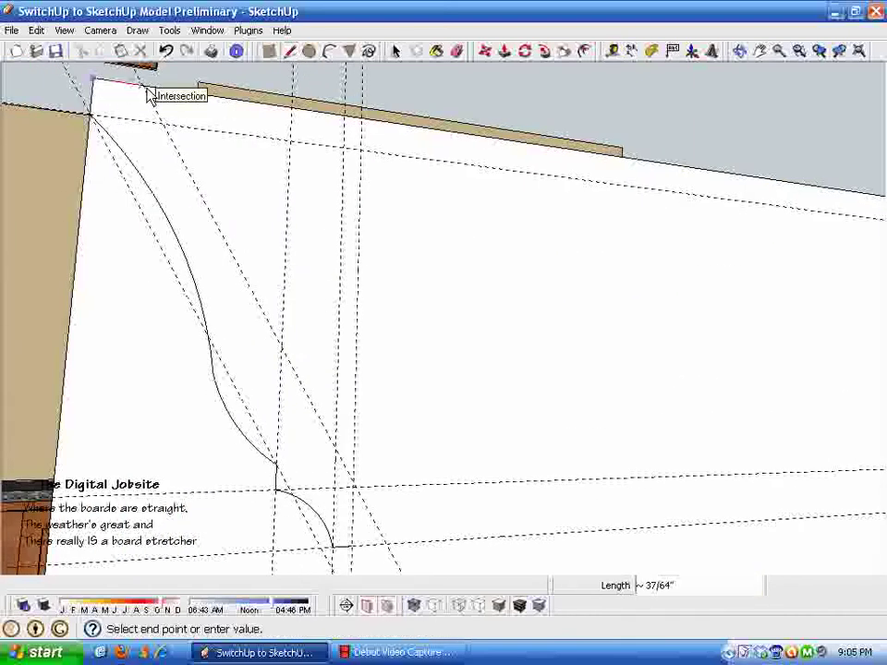
{"action": "left_click", "coordinate": [145, 88]}
{"action": "scroll", "coordinate": [370, 286], "scroll_direction": "down", "scroll_amount": 2}
{"action": "scroll", "coordinate": [397, 370], "scroll_direction": "up", "scroll_amount": 1}
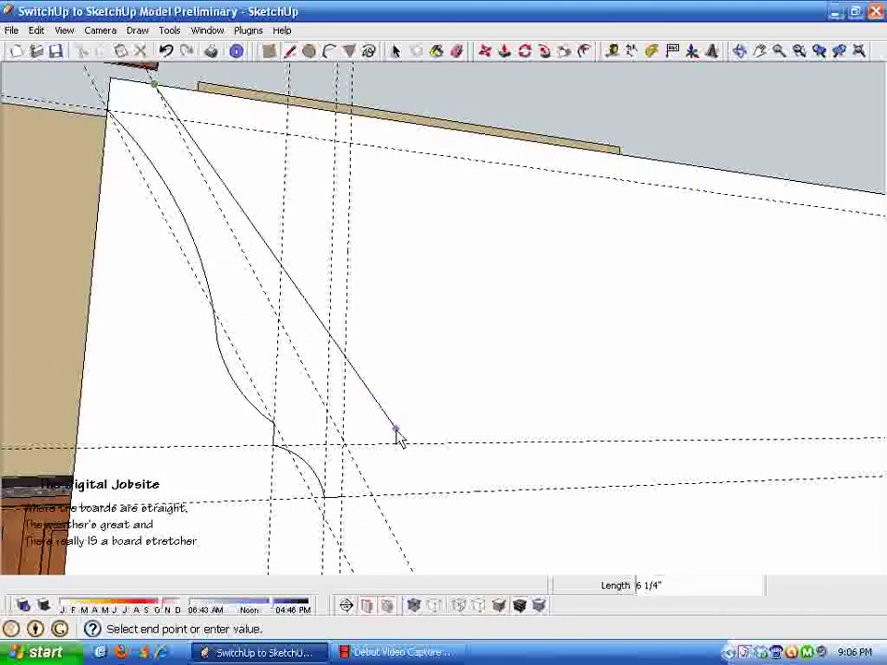
{"action": "scroll", "coordinate": [357, 489], "scroll_direction": "up", "scroll_amount": 2}
{"action": "scroll", "coordinate": [345, 467], "scroll_direction": "down", "scroll_amount": 1}
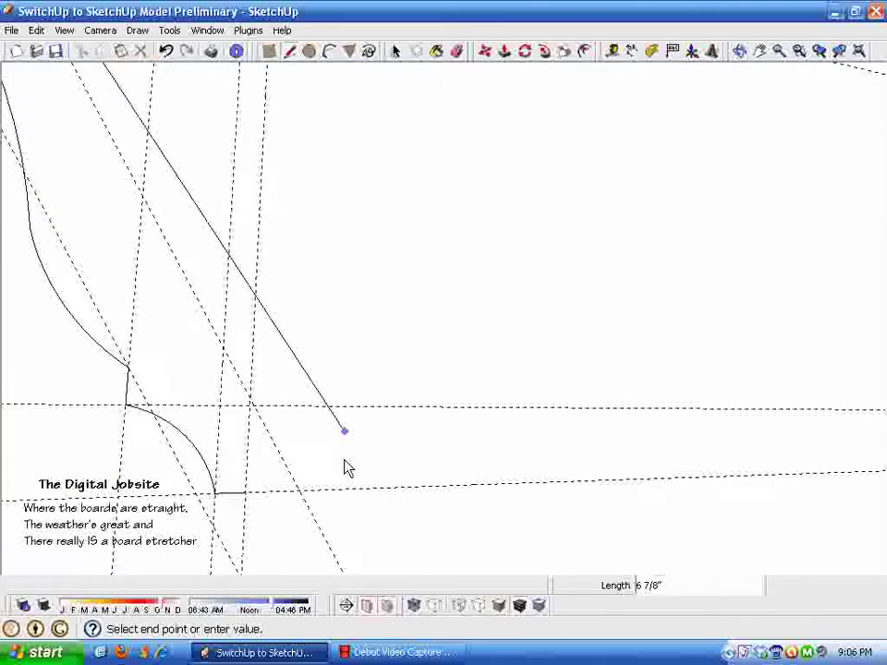
{"action": "scroll", "coordinate": [310, 469], "scroll_direction": "up", "scroll_amount": 3}
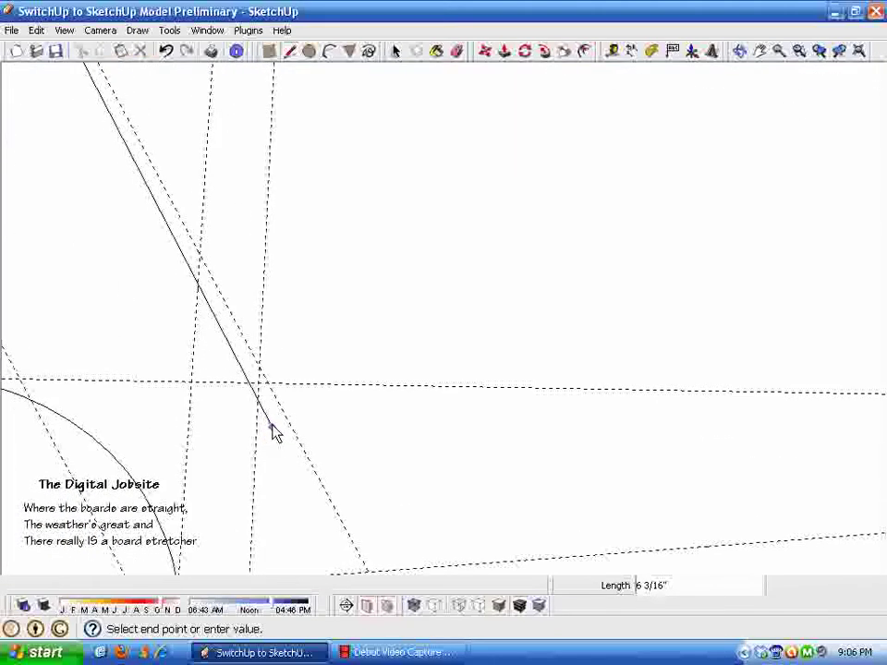
{"action": "left_click", "coordinate": [259, 369]}
Step: Close the molding profile with a line down the rightmost vertical guide to the short bottom line's right end
{"action": "scroll", "coordinate": [265, 373], "scroll_direction": "down", "scroll_amount": 5}
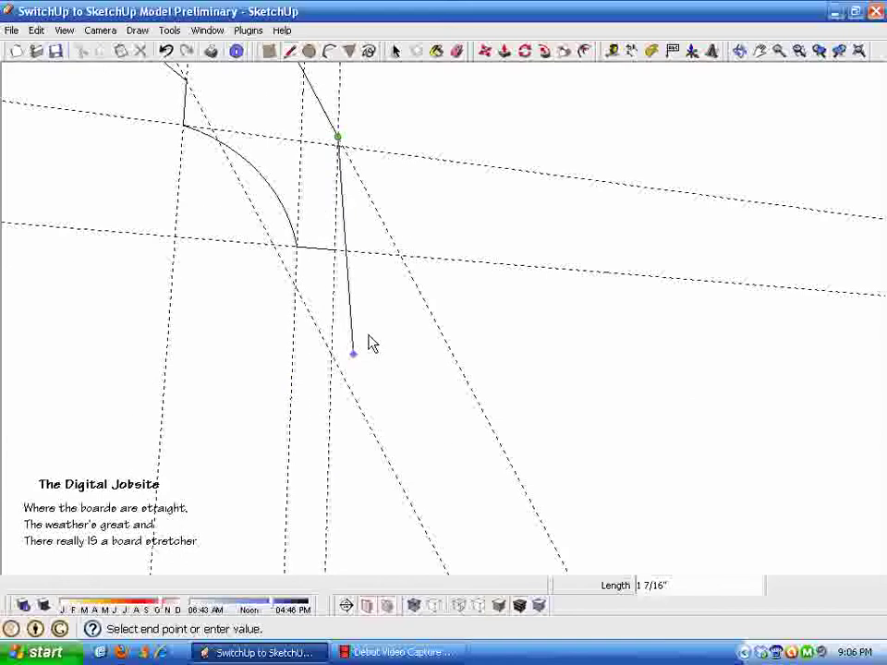
{"action": "left_click", "coordinate": [335, 250]}
{"action": "key", "text": "space"}
{"action": "scroll", "coordinate": [333, 330], "scroll_direction": "up", "scroll_amount": 5}
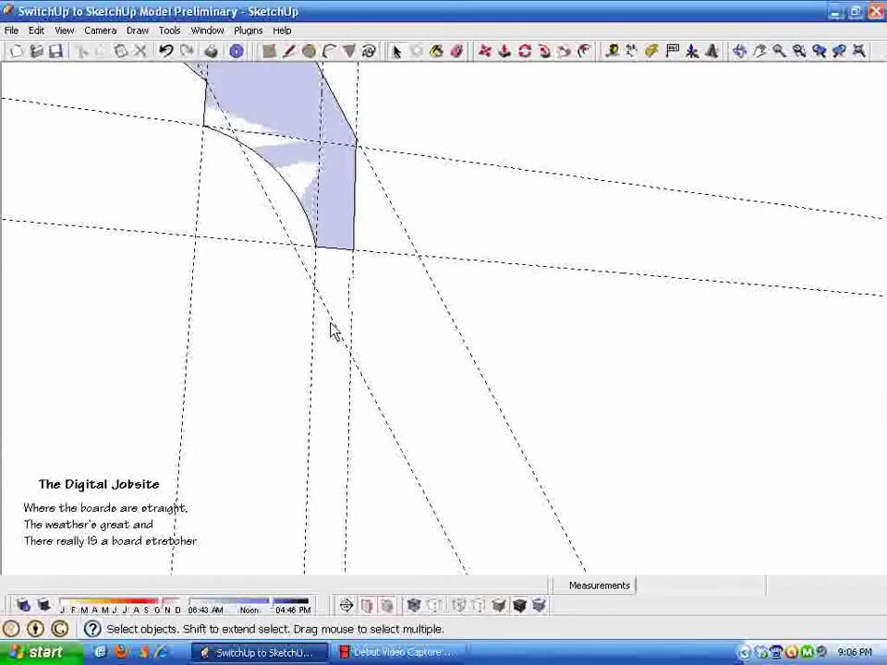
{"action": "mouse_move", "coordinate": [313, 372]}
{"action": "middle_mouse_down"}
{"action": "mouse_move", "coordinate": [271, 308]}
{"action": "mouse_move", "coordinate": [293, 452]}
{"action": "mouse_move", "coordinate": [192, 196]}
{"action": "mouse_move", "coordinate": [250, 427]}
{"action": "mouse_move", "coordinate": [296, 467]}
{"action": "mouse_move", "coordinate": [305, 501]}
{"action": "mouse_move", "coordinate": [319, 472]}
{"action": "middle_mouse_up"}
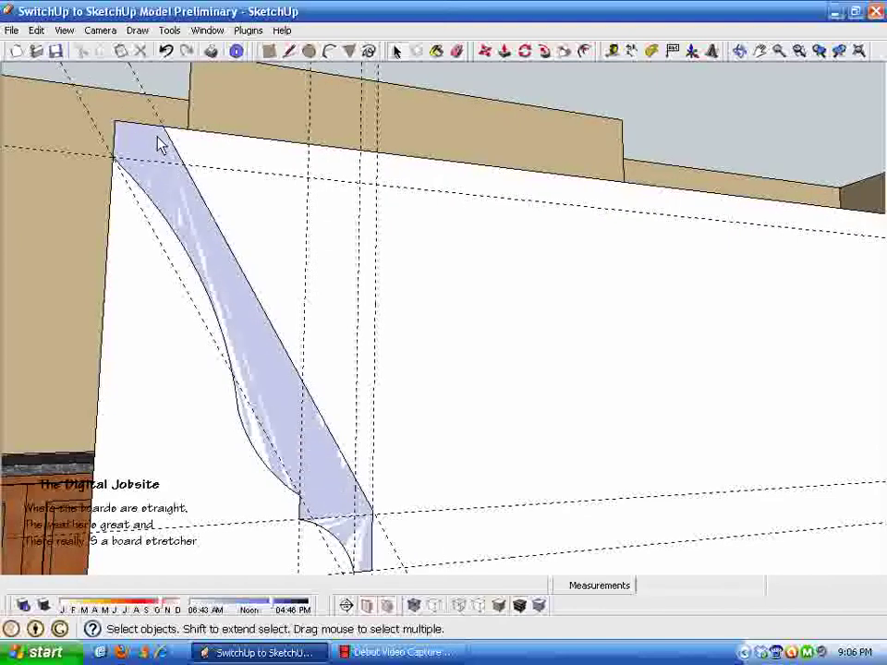
Step: Erase all the angled, vertical and horizontal guides around the finished molding profile
{"action": "mouse_move", "coordinate": [159, 144]}
{"action": "middle_mouse_down"}
{"action": "mouse_move", "coordinate": [294, 431]}
{"action": "mouse_move", "coordinate": [317, 337]}
{"action": "mouse_move", "coordinate": [317, 459]}
{"action": "mouse_move", "coordinate": [333, 440]}
{"action": "mouse_move", "coordinate": [332, 375]}
{"action": "mouse_move", "coordinate": [419, 83]}
{"action": "mouse_move", "coordinate": [362, 323]}
{"action": "mouse_move", "coordinate": [469, 156]}
{"action": "mouse_move", "coordinate": [475, 67]}
{"action": "mouse_move", "coordinate": [465, 56]}
{"action": "mouse_move", "coordinate": [388, 150]}
{"action": "mouse_move", "coordinate": [280, 481]}
{"action": "mouse_move", "coordinate": [174, 238]}
{"action": "middle_mouse_up"}
{"action": "left_click", "coordinate": [461, 52]}
{"action": "left_click", "coordinate": [227, 133]}
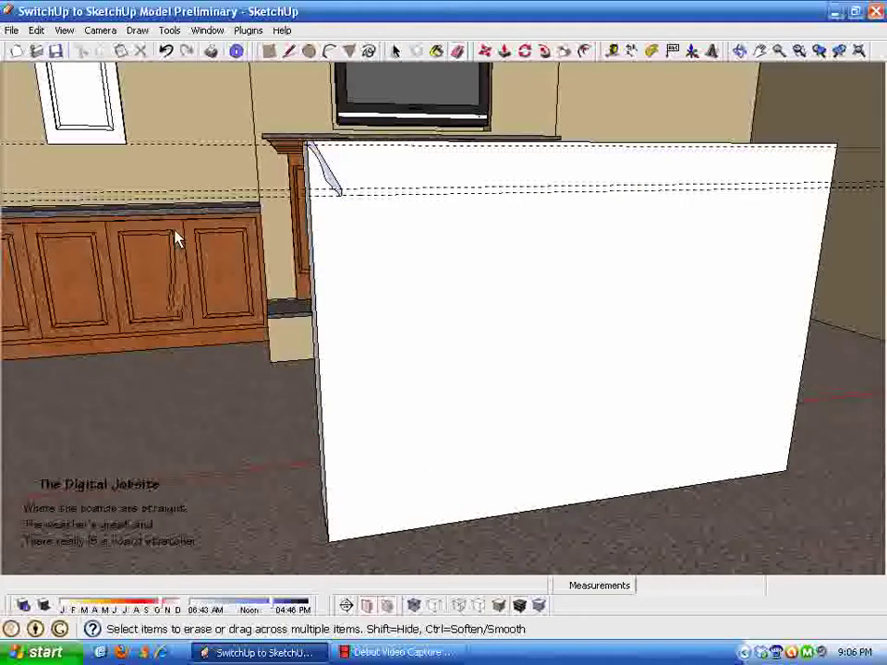
{"action": "middle_click_drag", "start_coordinate": [408, 218], "coordinate": [135, 246]}
{"action": "scroll", "coordinate": [397, 389], "scroll_direction": "up", "scroll_amount": 1}
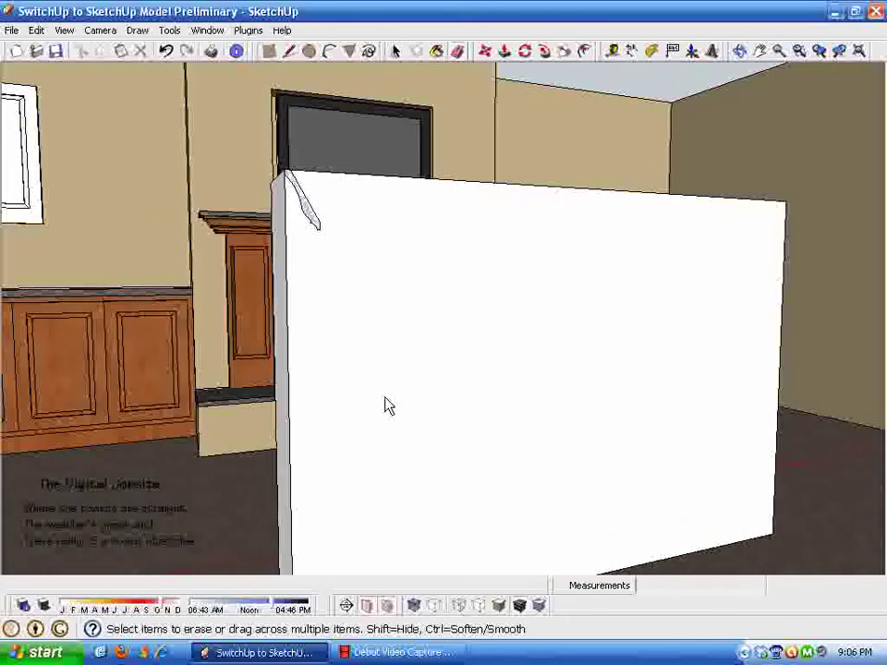
{"action": "key", "text": "space"}
Step: Make a group of the crown molding profile's face and edges
{"action": "scroll", "coordinate": [338, 418], "scroll_direction": "up", "scroll_amount": 1}
{"action": "scroll", "coordinate": [286, 310], "scroll_direction": "up", "scroll_amount": 3}
{"action": "scroll", "coordinate": [287, 310], "scroll_direction": "down", "scroll_amount": 2}
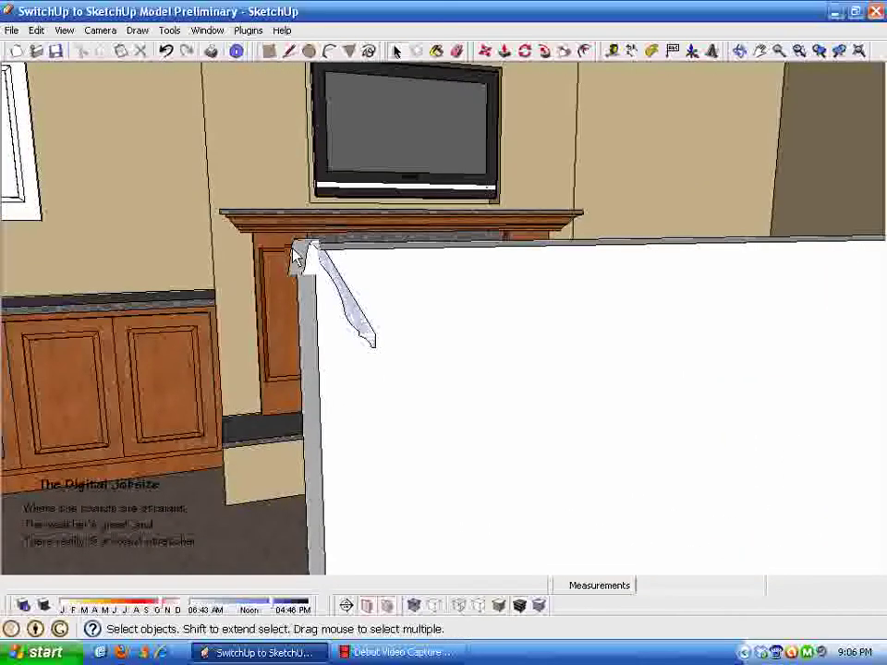
{"action": "scroll", "coordinate": [317, 291], "scroll_direction": "up", "scroll_amount": 1}
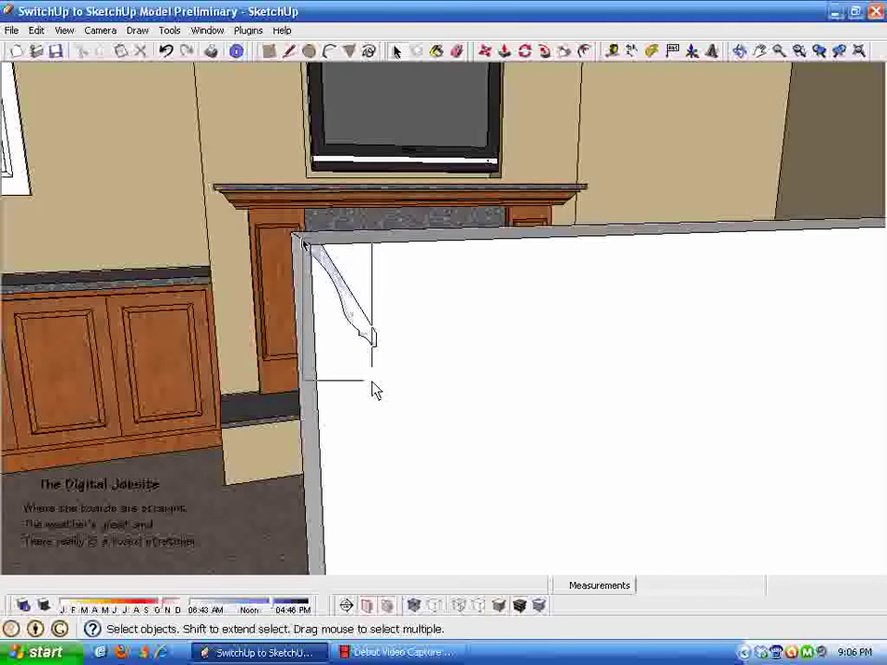
{"action": "left_click_drag", "start_coordinate": [375, 388], "coordinate": [374, 365]}
{"action": "right_click", "coordinate": [367, 337]}
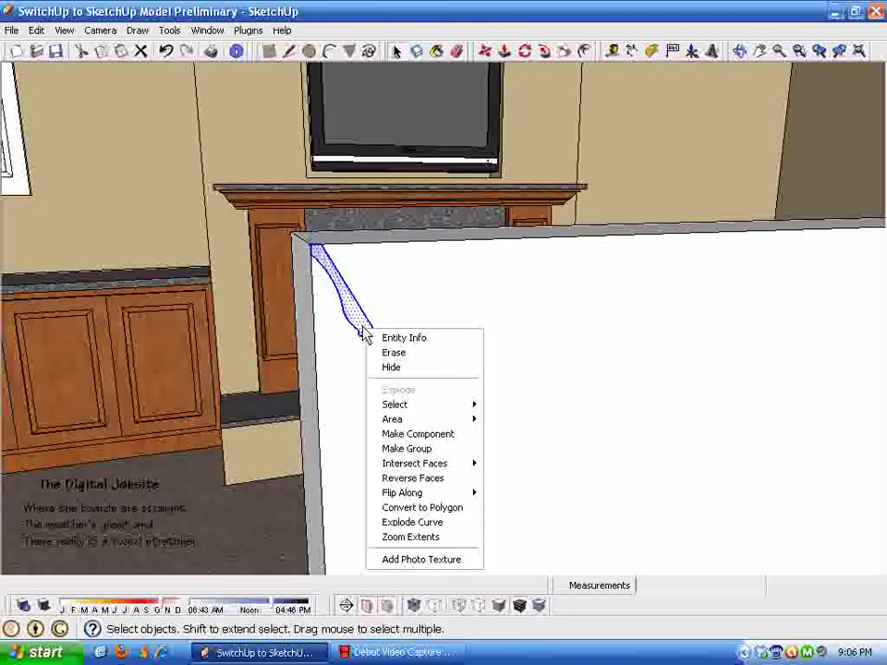
{"action": "left_click", "coordinate": [449, 448]}
Step: Place a guide parallel to the short top edge of the box's end face, level with the molding profile's bottom
{"action": "scroll", "coordinate": [453, 442], "scroll_direction": "up", "scroll_amount": 3}
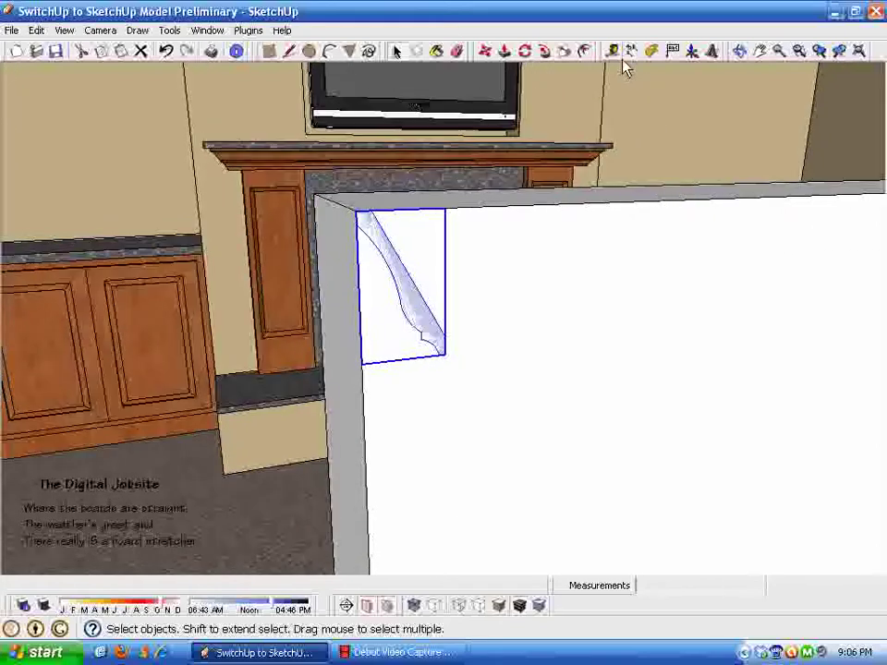
{"action": "left_click", "coordinate": [613, 52]}
{"action": "middle_click_drag", "start_coordinate": [517, 216], "coordinate": [335, 214]}
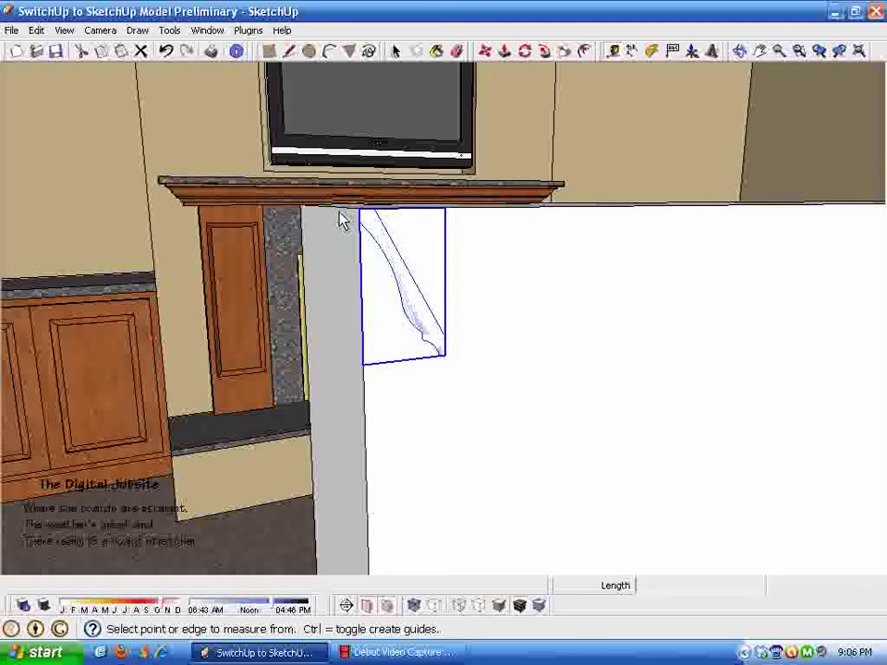
{"action": "middle_click_drag", "start_coordinate": [347, 333], "coordinate": [336, 239]}
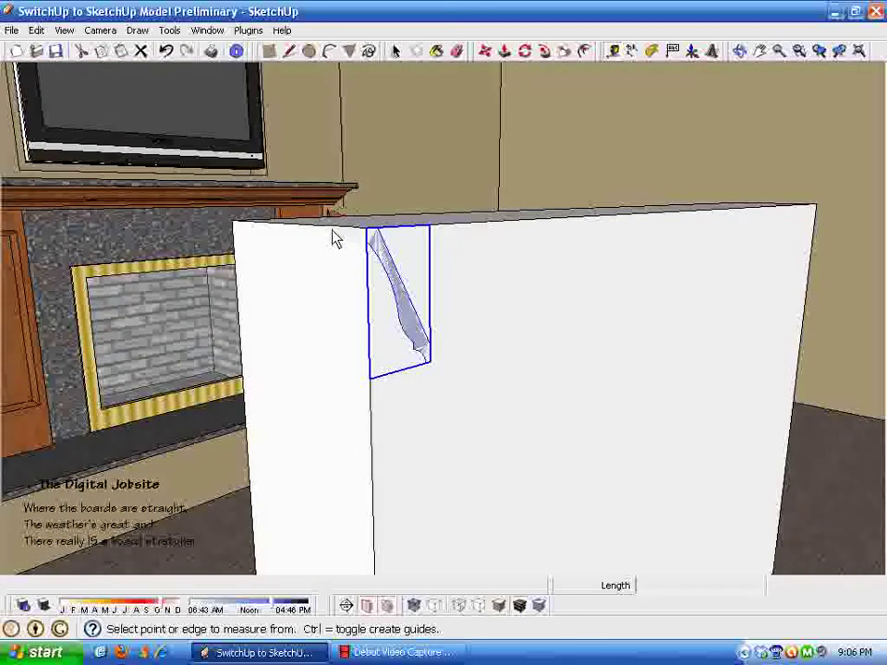
{"action": "left_click", "coordinate": [333, 231]}
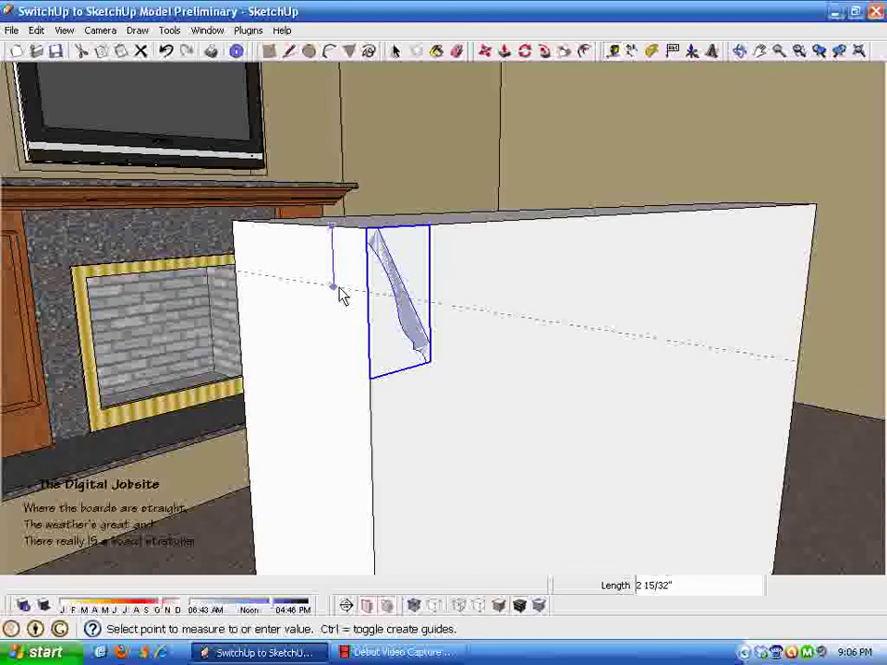
{"action": "left_click", "coordinate": [432, 363]}
{"action": "key", "text": "space"}
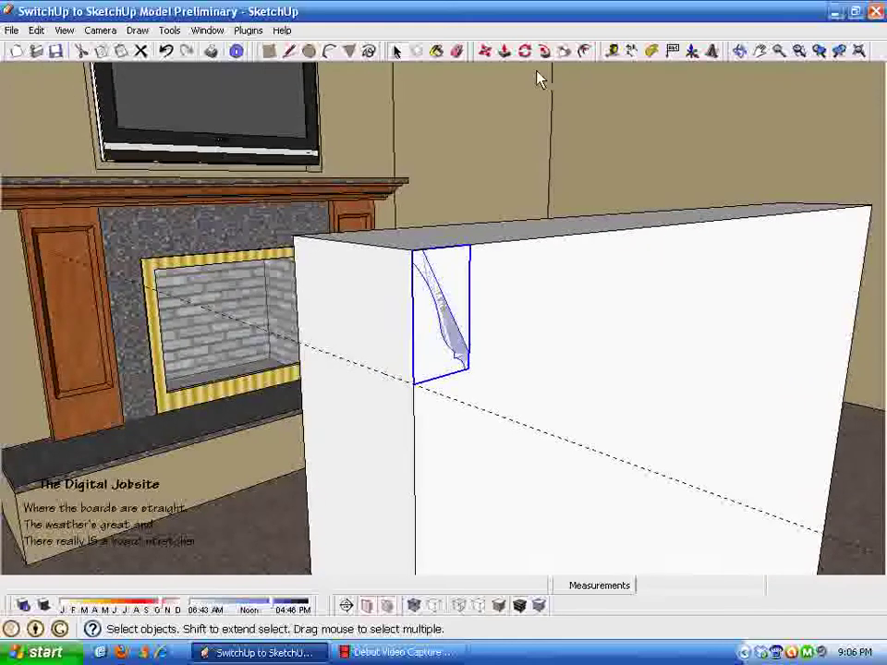
Step: Move the molding profile group by its lower inner corner onto the box's top corner at the end nearest the fireplace
{"action": "middle_click_drag", "start_coordinate": [544, 384], "coordinate": [578, 427]}
{"action": "left_click", "coordinate": [573, 404]}
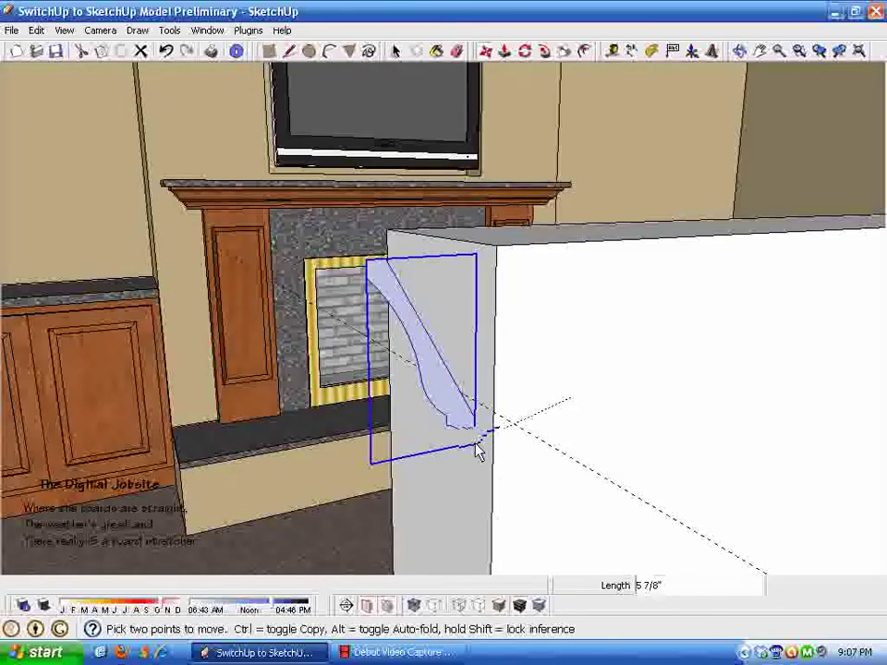
{"action": "scroll", "coordinate": [393, 359], "scroll_direction": "up", "scroll_amount": 4}
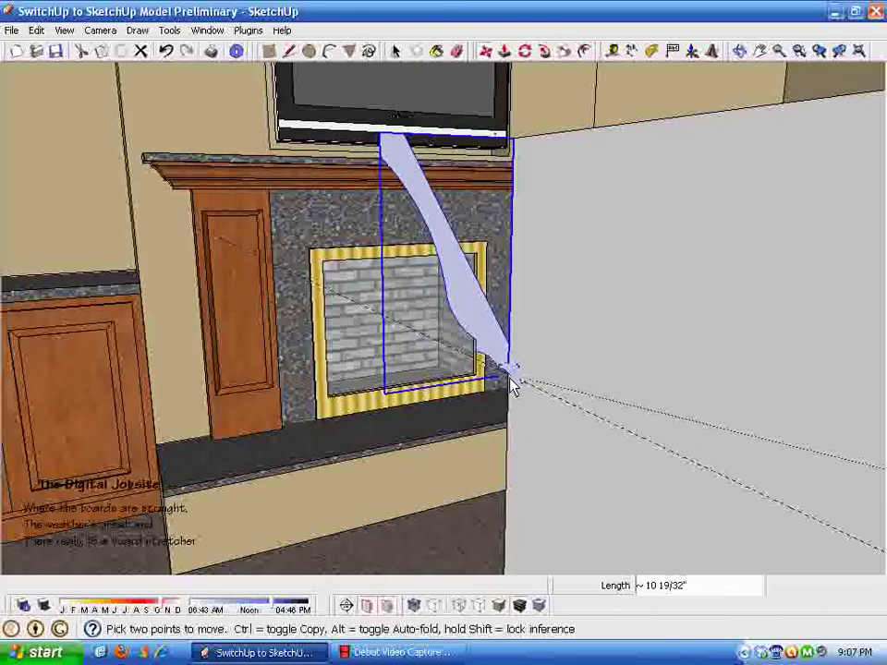
{"action": "scroll", "coordinate": [510, 374], "scroll_direction": "down", "scroll_amount": 3}
{"action": "scroll", "coordinate": [508, 380], "scroll_direction": "up", "scroll_amount": 3}
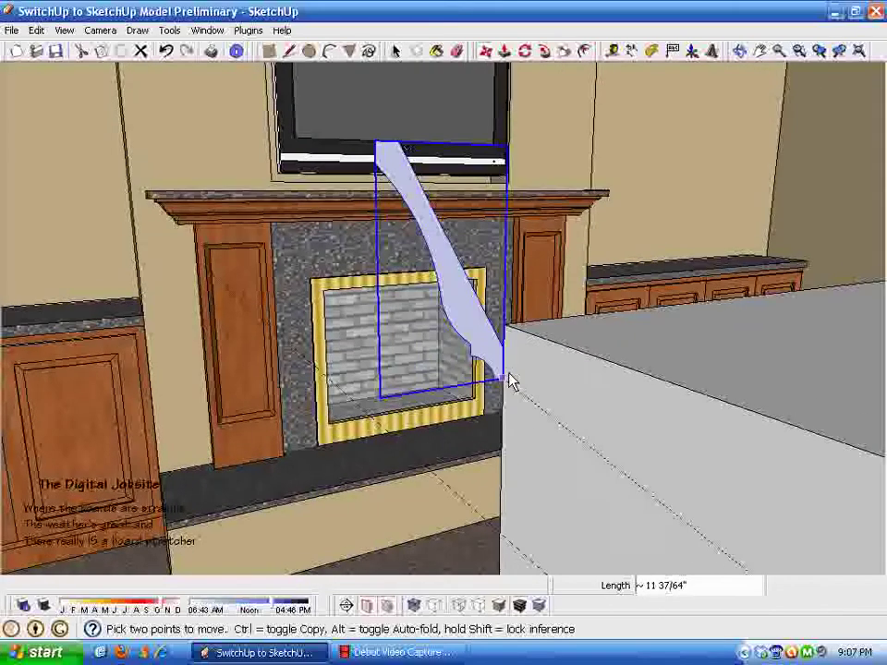
{"action": "left_click", "coordinate": [517, 344]}
{"action": "middle_click_drag", "start_coordinate": [517, 344], "coordinate": [581, 103]}
{"action": "key", "text": "space"}
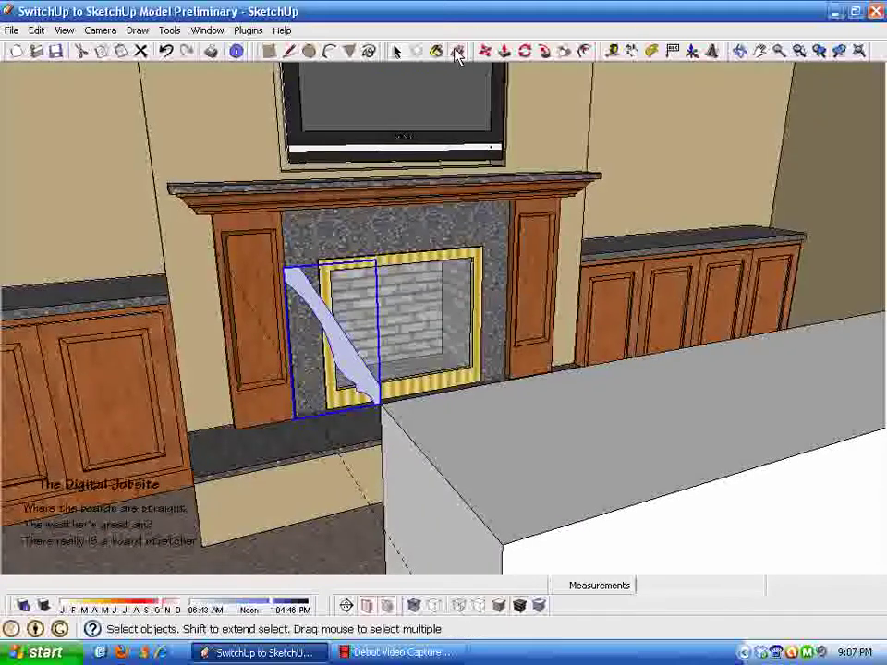
Step: Erase the guide crossing the box below the moved molding profile
{"action": "left_click", "coordinate": [457, 52]}
{"action": "middle_click_drag", "start_coordinate": [458, 56], "coordinate": [537, 341]}
{"action": "mouse_move", "coordinate": [588, 244]}
{"action": "middle_mouse_down"}
{"action": "mouse_move", "coordinate": [583, 360]}
{"action": "mouse_move", "coordinate": [452, 483]}
{"action": "mouse_move", "coordinate": [339, 443]}
{"action": "mouse_move", "coordinate": [205, 545]}
{"action": "middle_mouse_up"}
{"action": "key", "text": "space"}
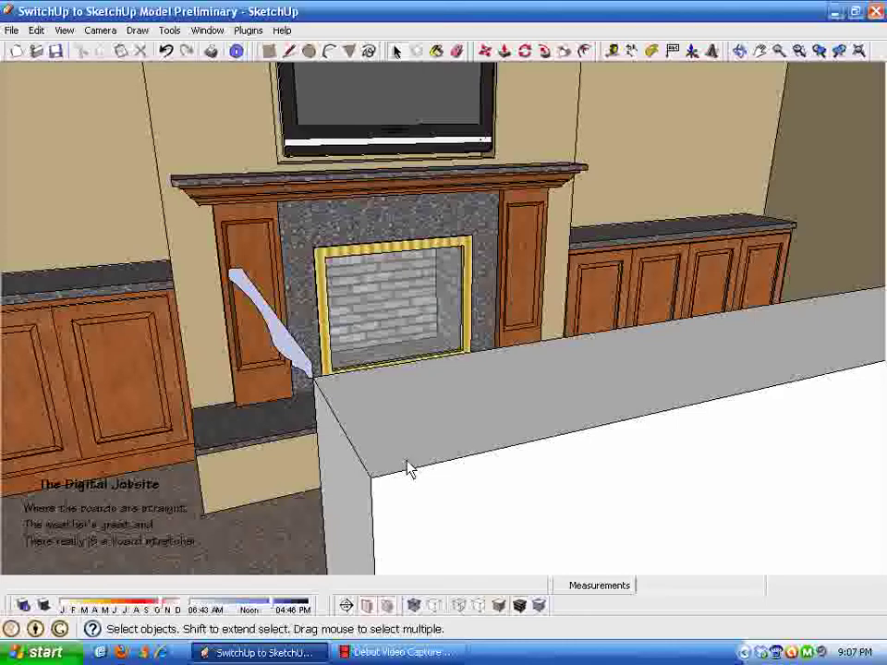
Step: Draw a 6' by 10" rectangle covering the box's top face from corner to opposite corner
{"action": "middle_click_drag", "start_coordinate": [453, 424], "coordinate": [277, 57]}
{"action": "left_click", "coordinate": [267, 51]}
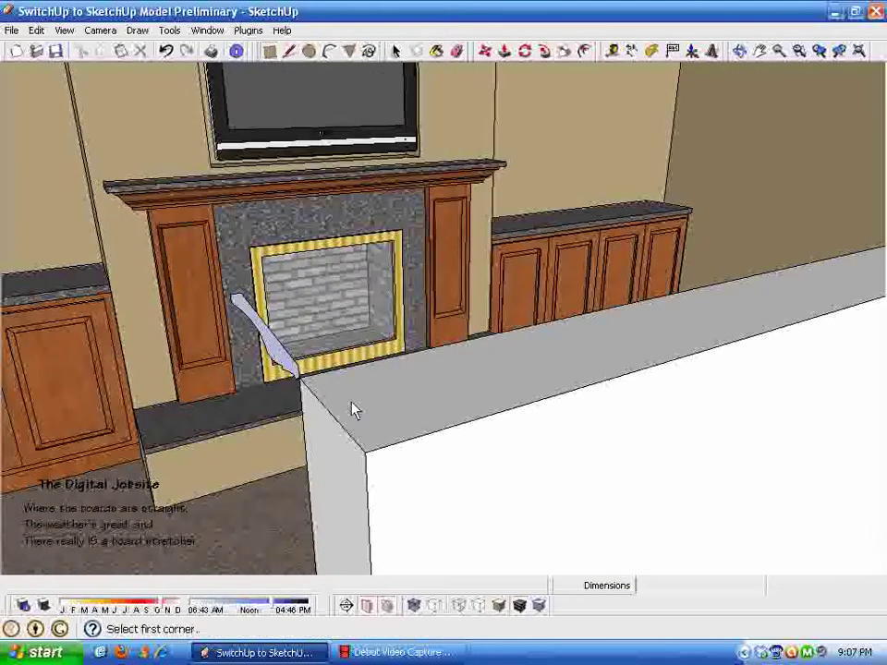
{"action": "left_click", "coordinate": [298, 378]}
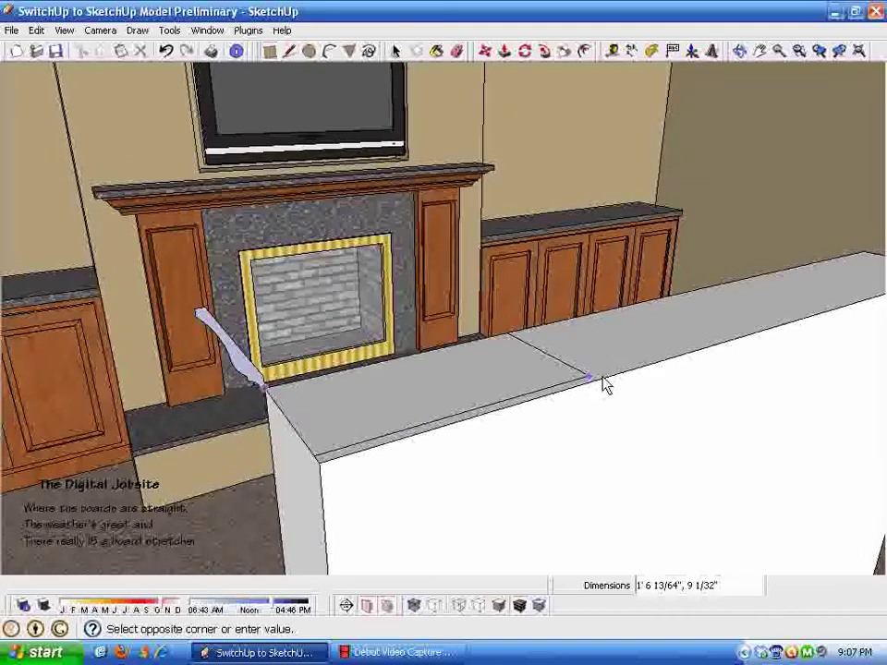
{"action": "middle_click_drag", "start_coordinate": [860, 374], "coordinate": [867, 360]}
{"action": "left_click", "coordinate": [869, 362]}
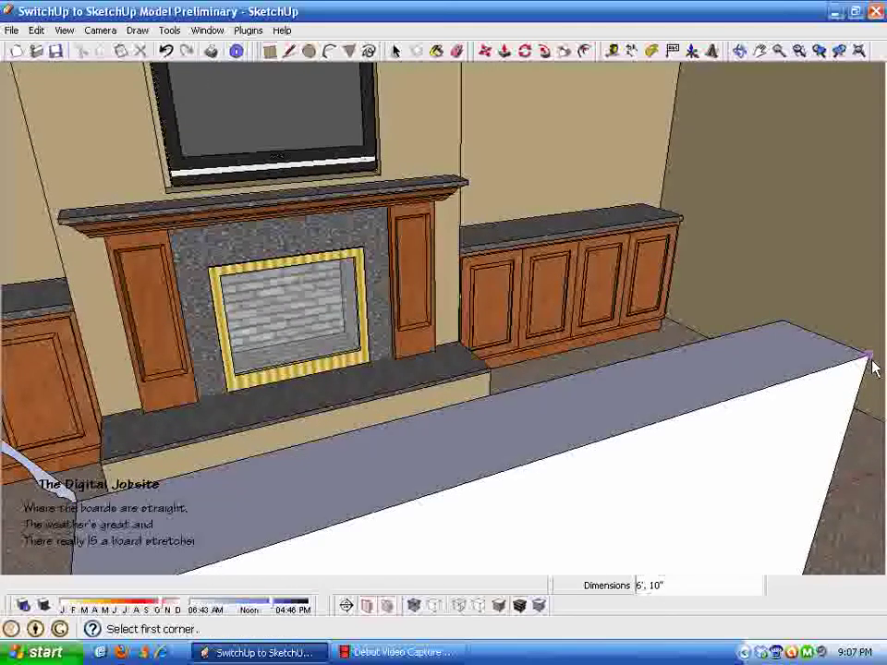
{"action": "key", "text": "space"}
Step: Try to sweep the grouped molding profile with Follow Me along the top rectangle's two short edges and the long edge away from the fireplace
{"action": "left_click", "coordinate": [447, 458]}
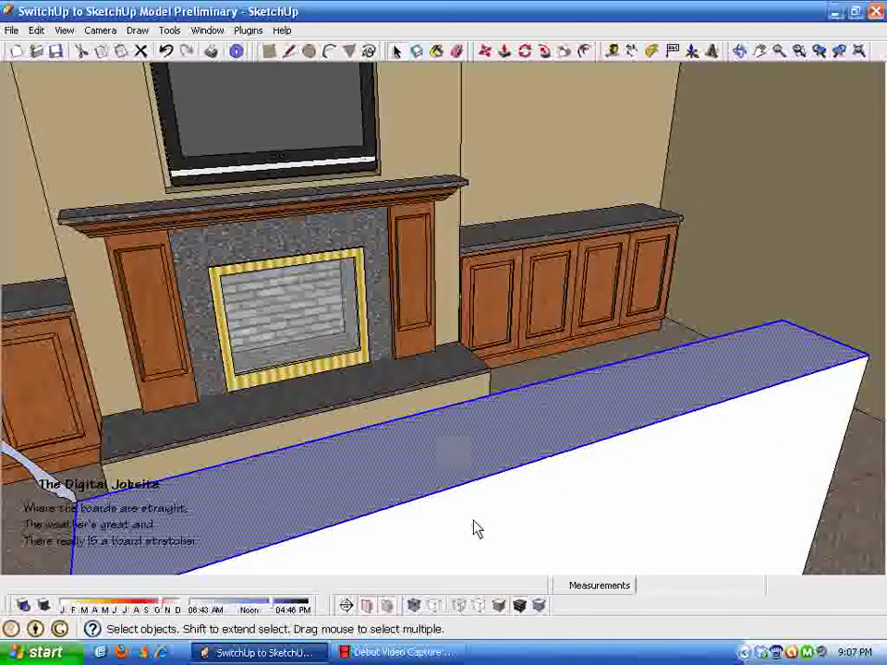
{"action": "middle_click_drag", "start_coordinate": [475, 527], "coordinate": [438, 476]}
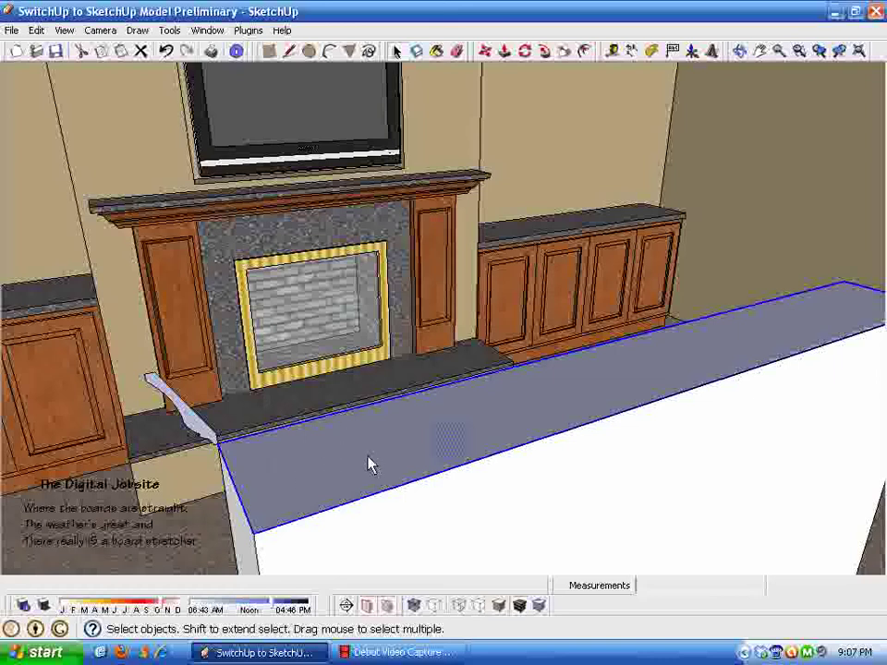
{"action": "left_click", "coordinate": [366, 409], "text": "shift"}
{"action": "middle_click_drag", "start_coordinate": [655, 486], "coordinate": [790, 283]}
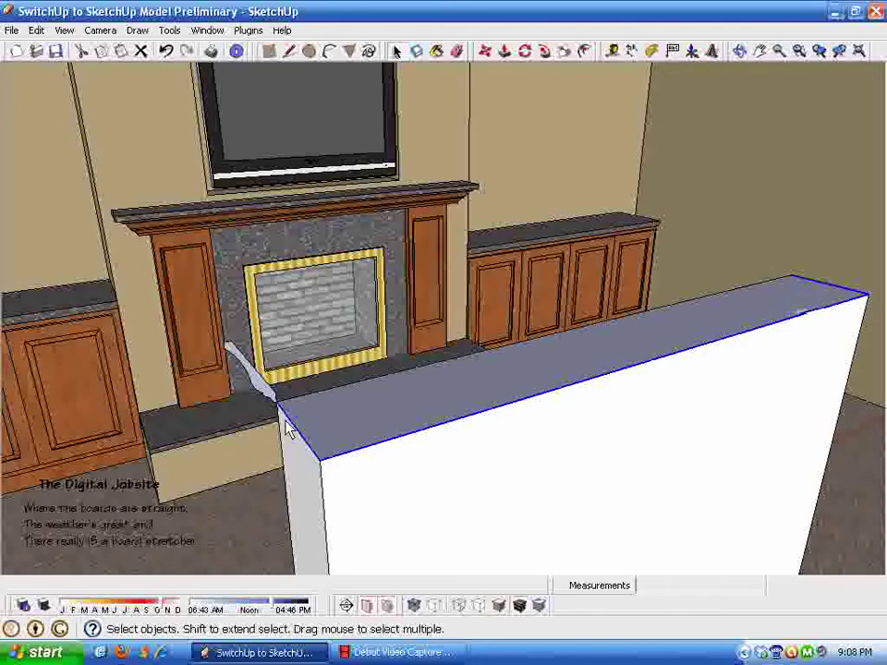
{"action": "middle_click_drag", "start_coordinate": [283, 419], "coordinate": [464, 433]}
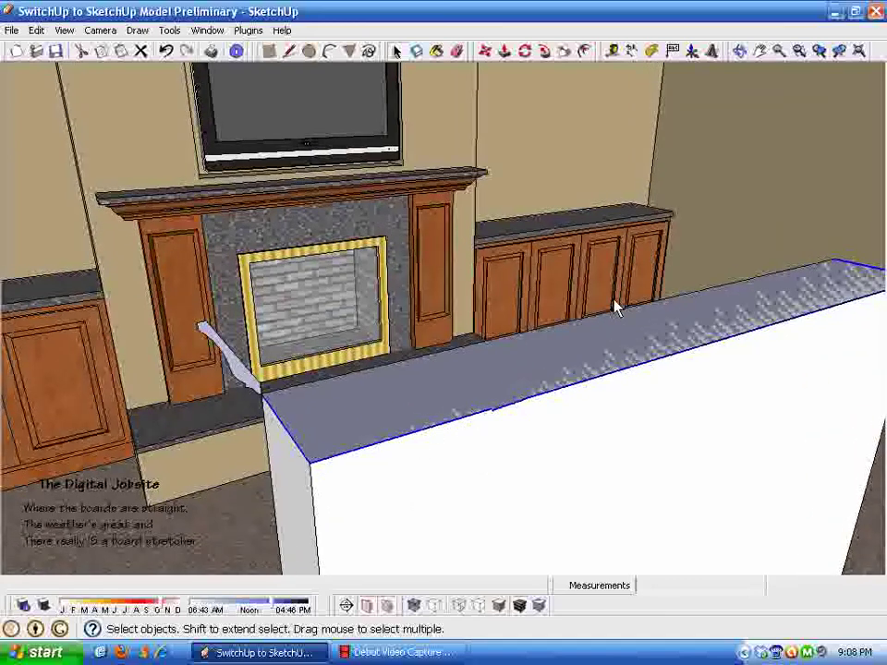
{"action": "middle_click_drag", "start_coordinate": [617, 310], "coordinate": [312, 451]}
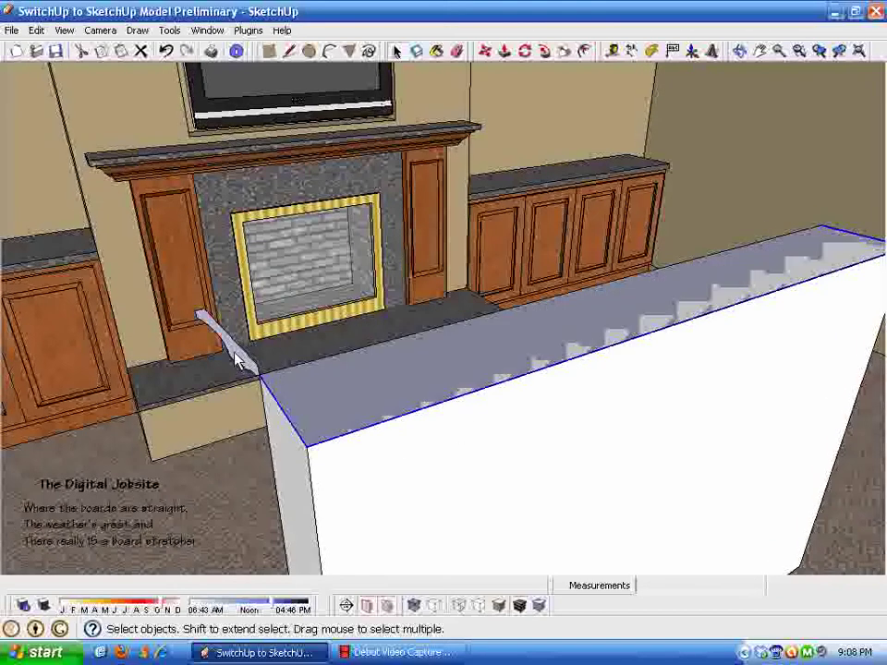
{"action": "middle_click_drag", "start_coordinate": [354, 413], "coordinate": [239, 367]}
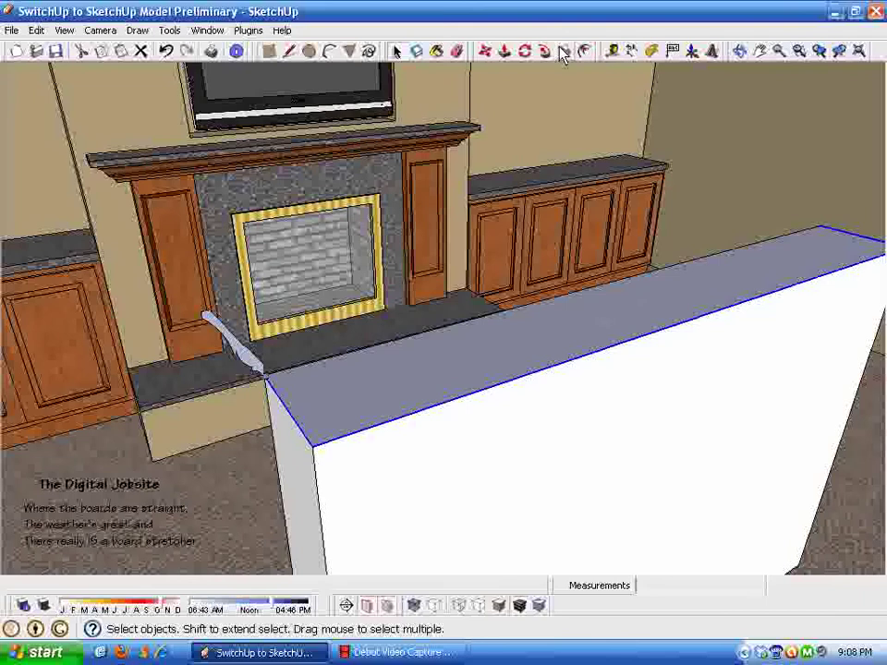
{"action": "left_click", "coordinate": [546, 52]}
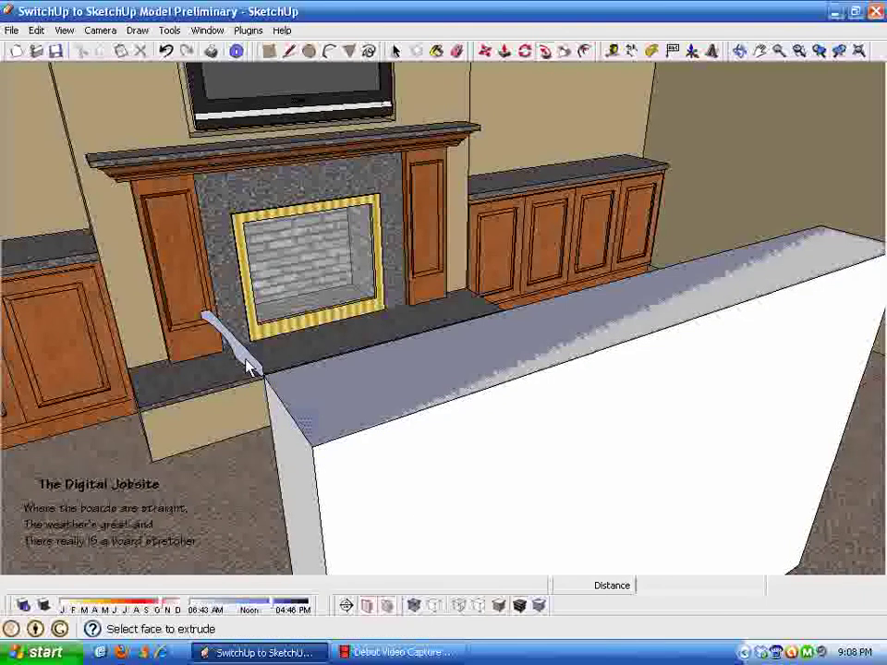
{"action": "key", "text": "space"}
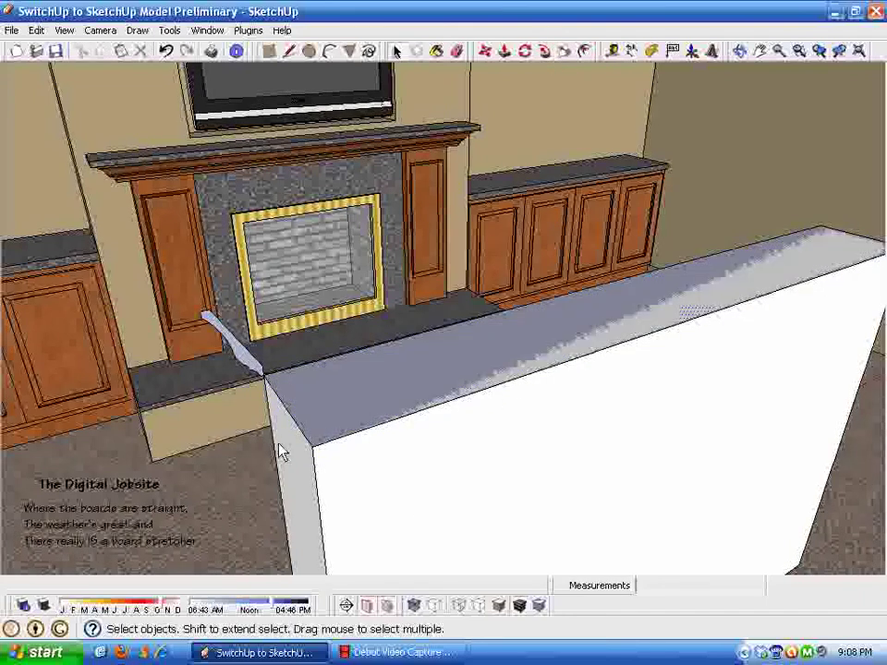
Step: Explode the molding profile group at the box's top corner into loose geometry
{"action": "mouse_move", "coordinate": [277, 451]}
{"action": "middle_mouse_down"}
{"action": "mouse_move", "coordinate": [323, 446]}
{"action": "mouse_move", "coordinate": [313, 415]}
{"action": "mouse_move", "coordinate": [327, 410]}
{"action": "mouse_move", "coordinate": [329, 418]}
{"action": "mouse_move", "coordinate": [305, 382]}
{"action": "mouse_move", "coordinate": [200, 344]}
{"action": "mouse_move", "coordinate": [307, 357]}
{"action": "mouse_move", "coordinate": [259, 328]}
{"action": "middle_mouse_up"}
{"action": "left_click", "coordinate": [238, 305], "text": "shift"}
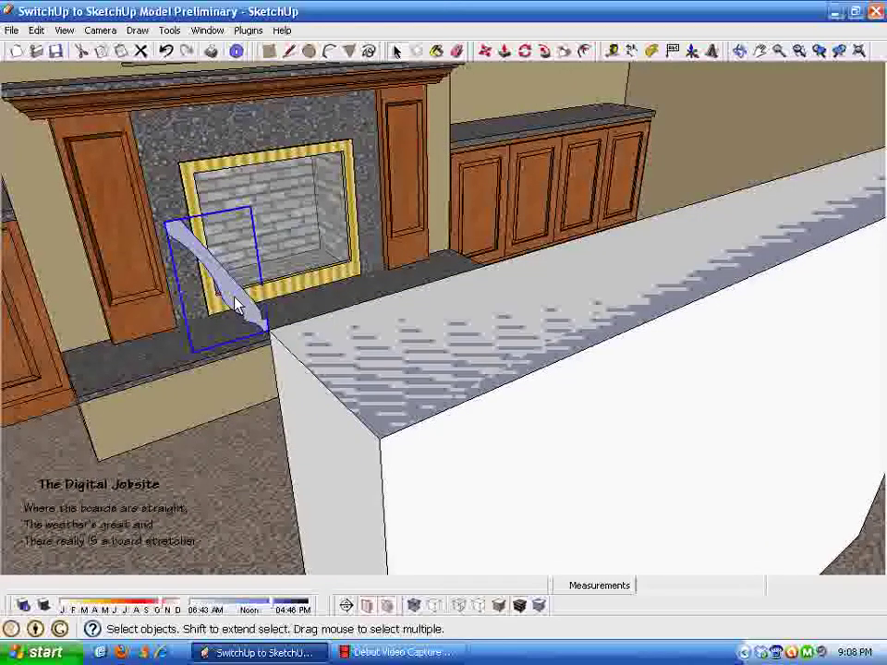
{"action": "double_click", "coordinate": [238, 306]}
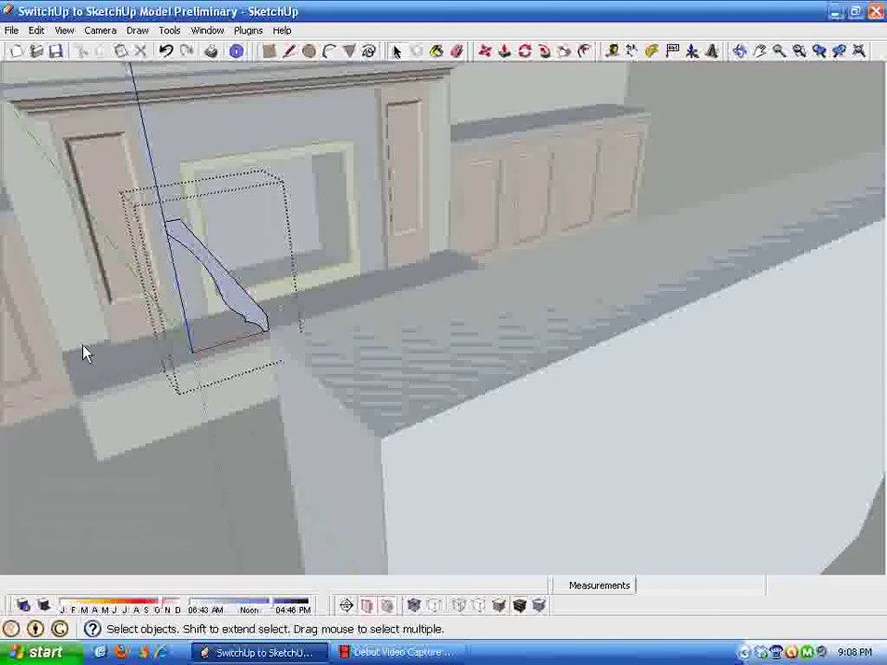
{"action": "left_click", "coordinate": [38, 243]}
{"action": "middle_click_drag", "start_coordinate": [236, 324], "coordinate": [264, 317]}
{"action": "left_click", "coordinate": [255, 303]}
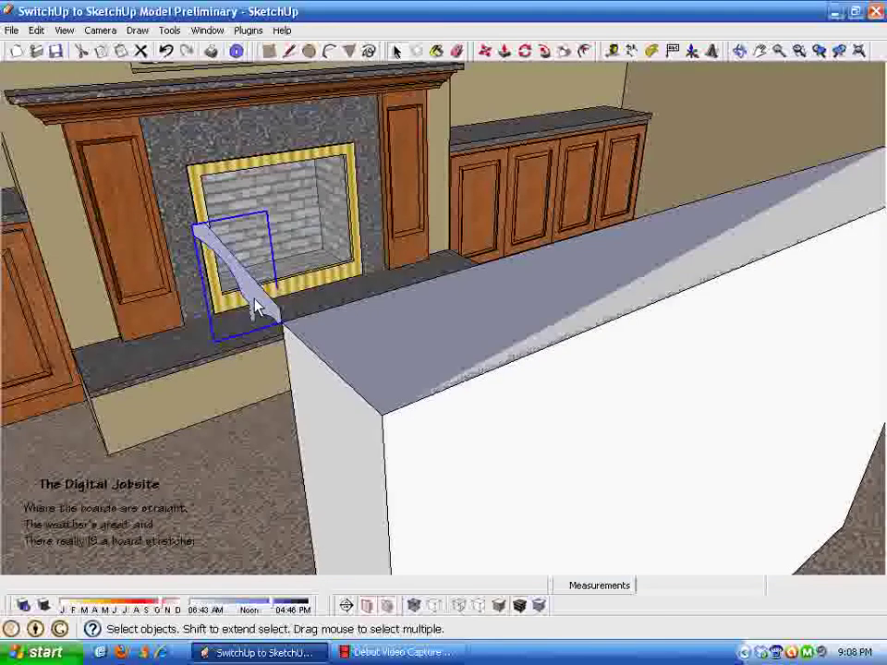
{"action": "right_click", "coordinate": [254, 300]}
{"action": "left_click", "coordinate": [297, 386]}
{"action": "middle_click_drag", "start_coordinate": [297, 386], "coordinate": [423, 274]}
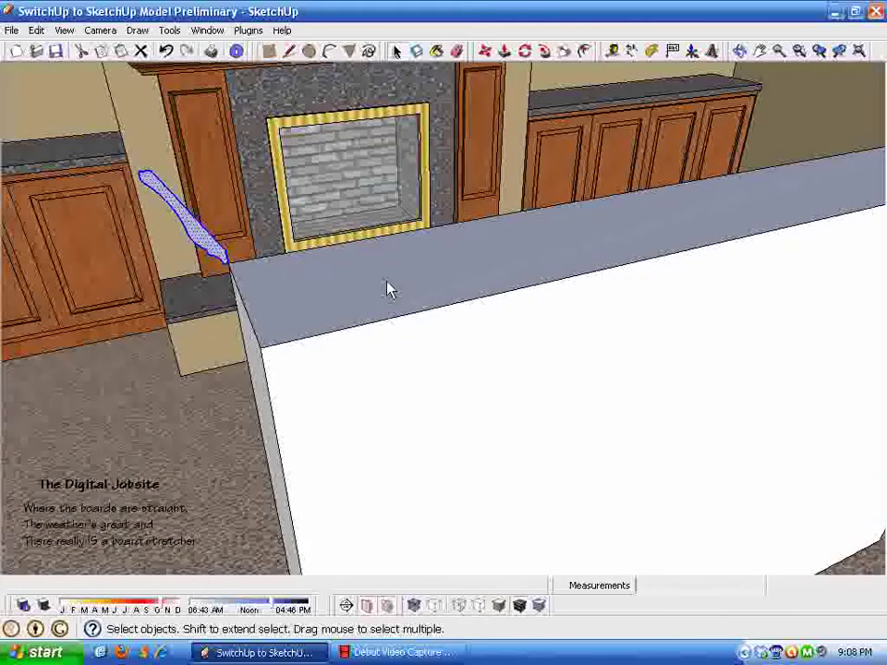
Step: Sweep the molding profile with Follow Me along the top rectangle's edges, excluding its face and the long edge facing the fireplace
{"action": "left_click", "coordinate": [400, 281]}
{"action": "double_click", "coordinate": [404, 283]}
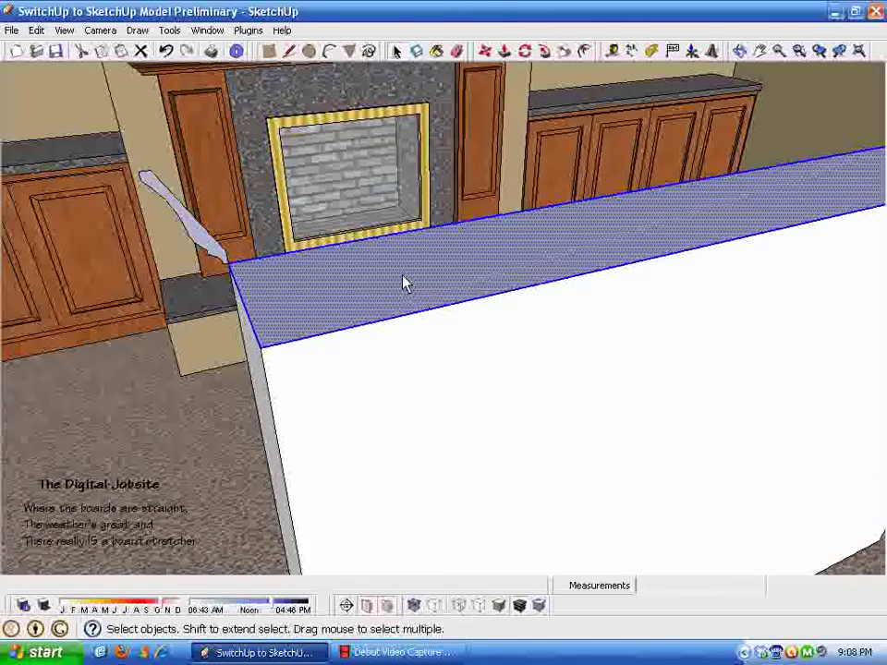
{"action": "left_click", "coordinate": [486, 258], "text": "shift"}
{"action": "left_click", "coordinate": [475, 222], "text": "shift"}
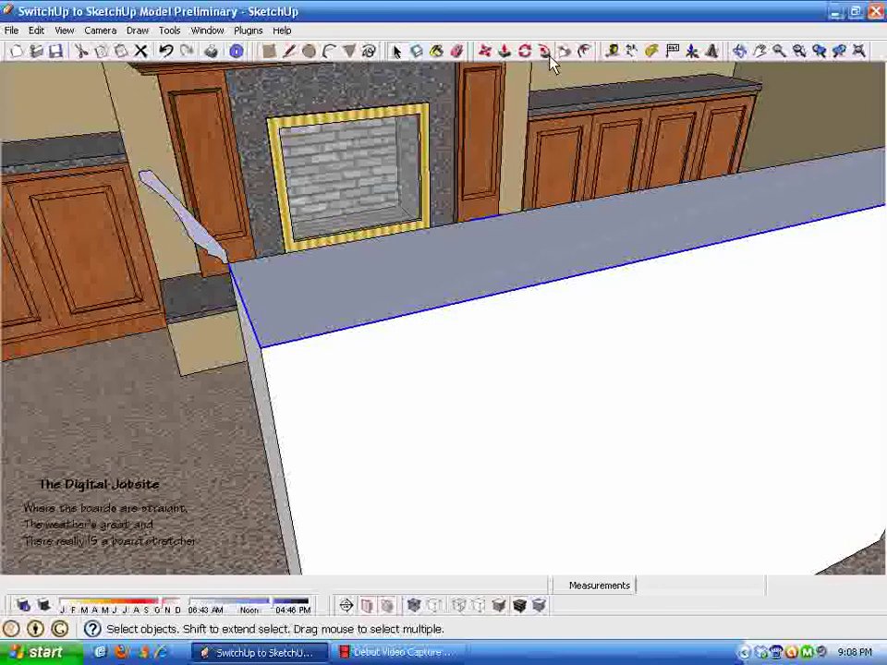
{"action": "key", "text": "p"}
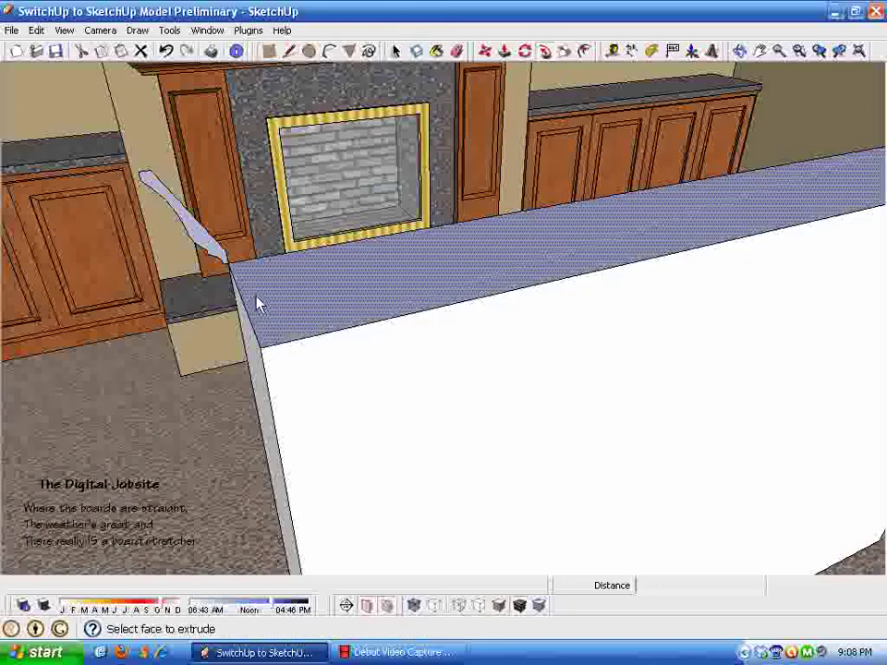
{"action": "left_click", "coordinate": [198, 235]}
Step: Delete the box and the top rectangle's face, and erase the leftover long edge across the molding's open side
{"action": "middle_click_drag", "start_coordinate": [274, 443], "coordinate": [426, 310]}
{"action": "key", "text": "space"}
{"action": "left_click", "coordinate": [442, 397]}
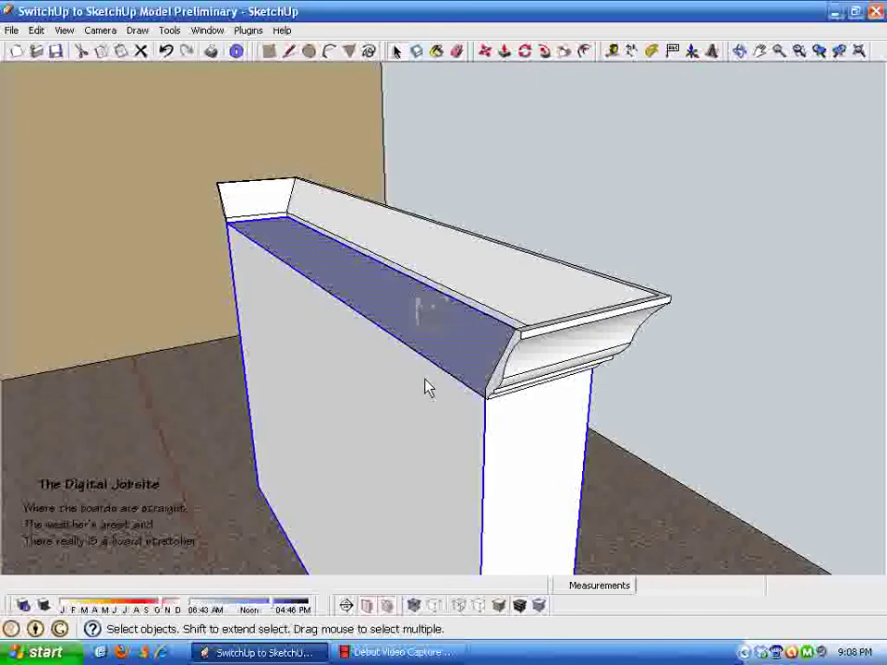
{"action": "middle_click_drag", "start_coordinate": [427, 387], "coordinate": [511, 501]}
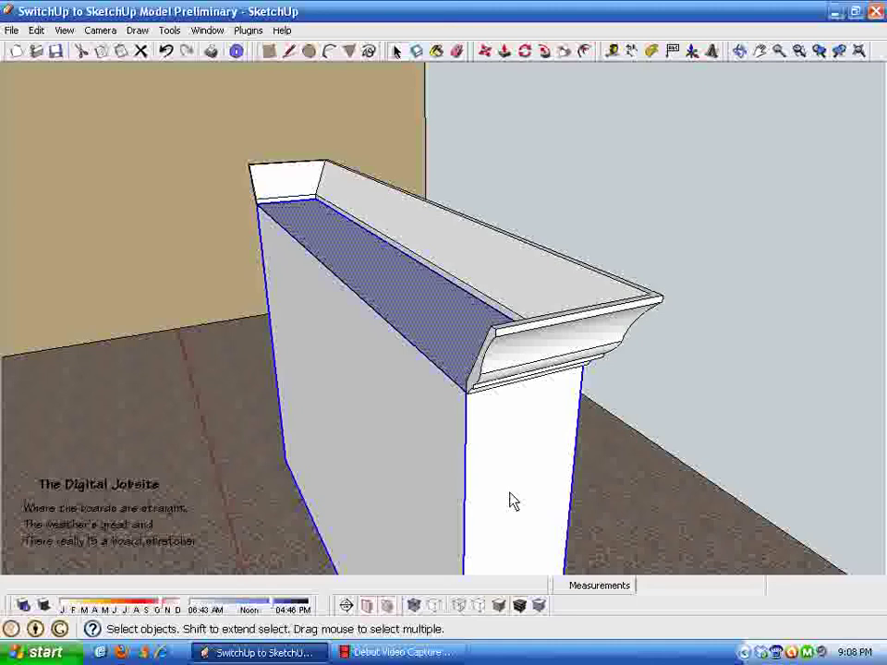
{"action": "key", "text": "Delete"}
{"action": "middle_click_drag", "start_coordinate": [317, 241], "coordinate": [477, 393]}
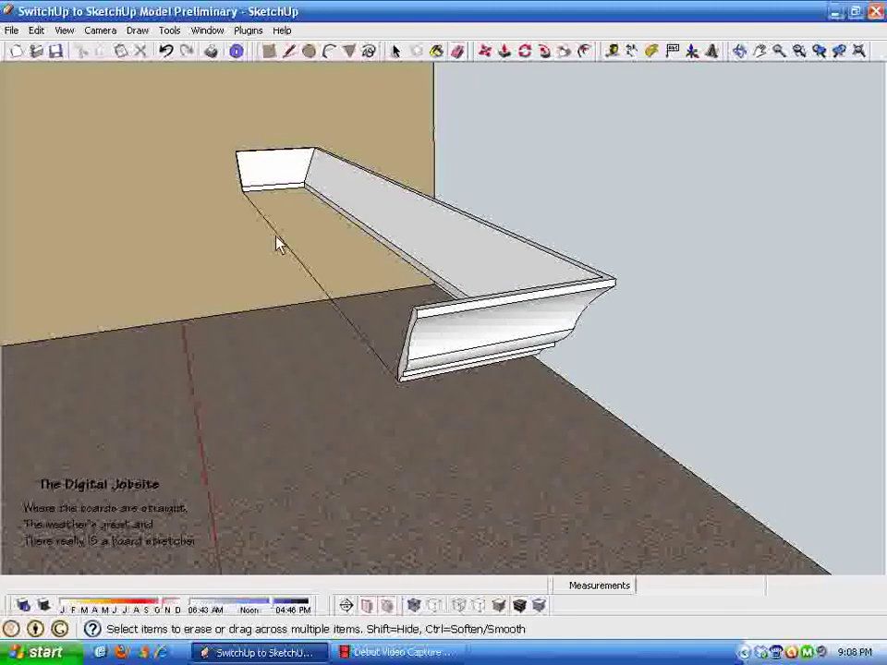
{"action": "middle_click_drag", "start_coordinate": [280, 245], "coordinate": [238, 289]}
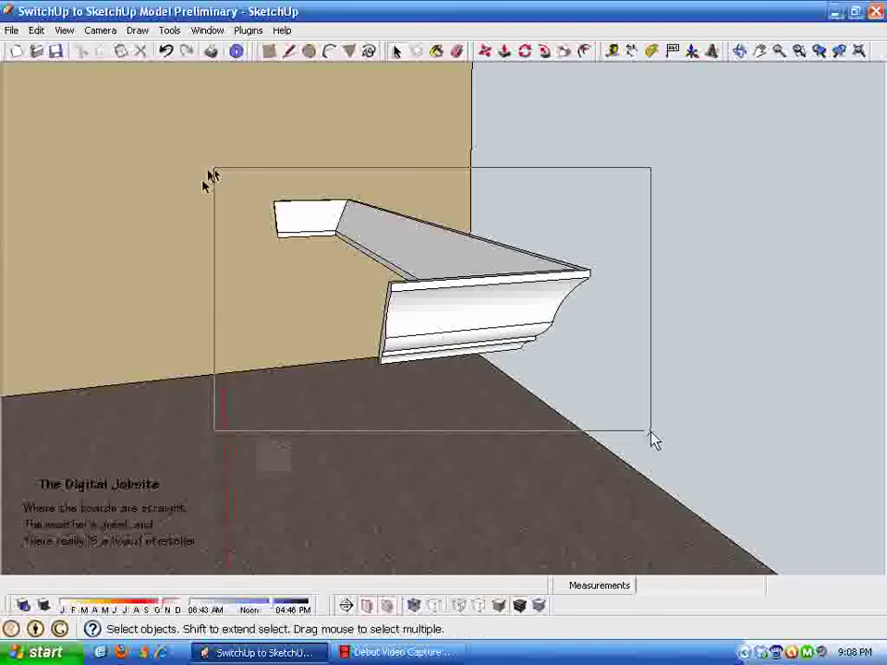
Step: Make a group of all the crown molding's faces and edges
{"action": "left_click_drag", "start_coordinate": [653, 440], "coordinate": [651, 443]}
{"action": "middle_click_drag", "start_coordinate": [650, 496], "coordinate": [579, 364]}
{"action": "right_click", "coordinate": [577, 358]}
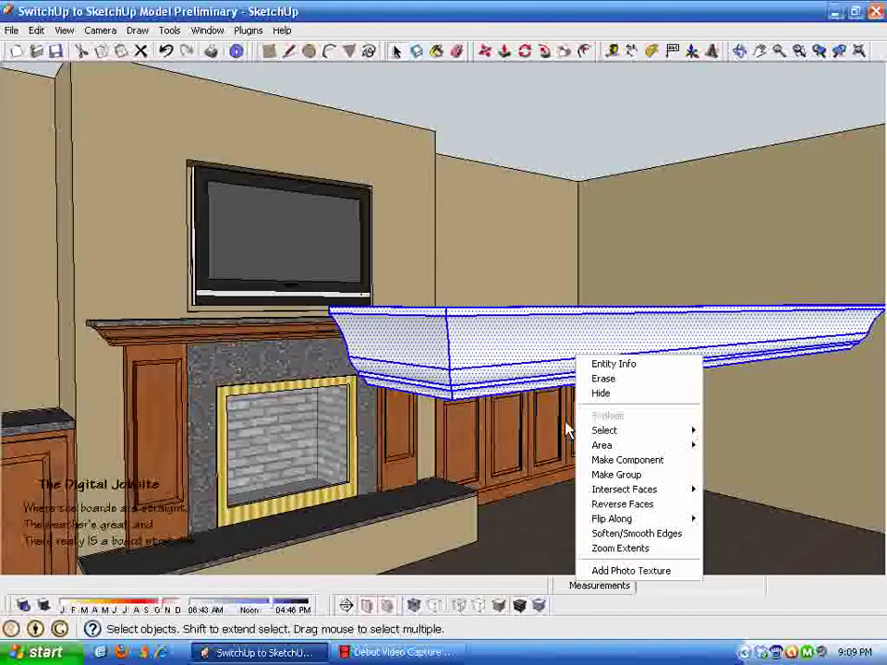
{"action": "left_click", "coordinate": [617, 475]}
Step: Paint the crown molding group with the Wood_Cherry_Original material, deselect it and close the materials palette
{"action": "middle_click_drag", "start_coordinate": [555, 520], "coordinate": [335, 264]}
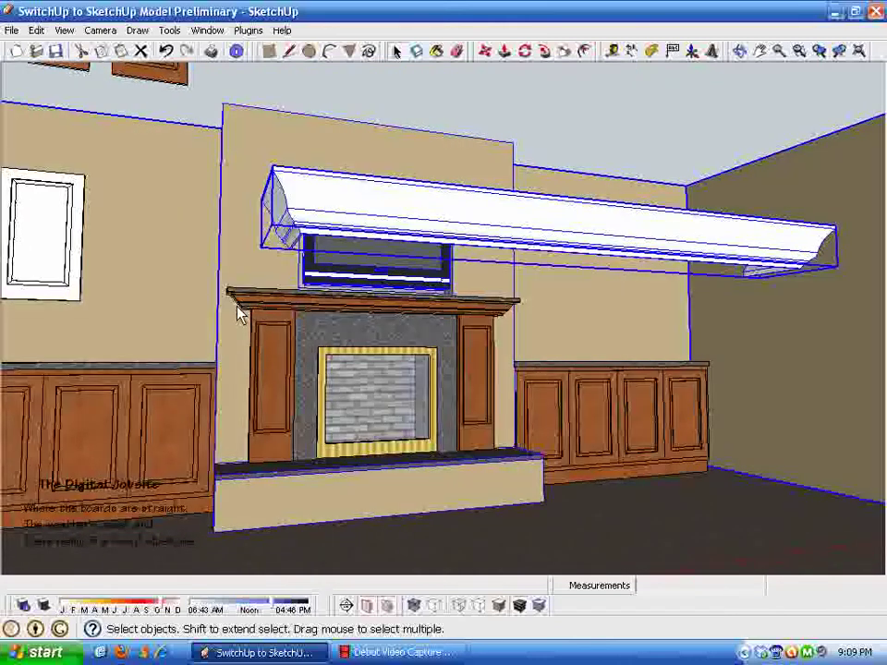
{"action": "mouse_move", "coordinate": [247, 308]}
{"action": "middle_mouse_down"}
{"action": "mouse_move", "coordinate": [433, 302]}
{"action": "mouse_move", "coordinate": [467, 327]}
{"action": "mouse_move", "coordinate": [288, 370]}
{"action": "mouse_move", "coordinate": [269, 315]}
{"action": "mouse_move", "coordinate": [567, 281]}
{"action": "mouse_move", "coordinate": [396, 219]}
{"action": "mouse_move", "coordinate": [570, 264]}
{"action": "mouse_move", "coordinate": [595, 233]}
{"action": "mouse_move", "coordinate": [601, 249]}
{"action": "mouse_move", "coordinate": [530, 380]}
{"action": "mouse_move", "coordinate": [381, 298]}
{"action": "mouse_move", "coordinate": [567, 303]}
{"action": "mouse_move", "coordinate": [251, 317]}
{"action": "mouse_move", "coordinate": [271, 248]}
{"action": "mouse_move", "coordinate": [307, 222]}
{"action": "mouse_move", "coordinate": [435, 177]}
{"action": "mouse_move", "coordinate": [440, 58]}
{"action": "middle_mouse_up"}
{"action": "scroll", "coordinate": [275, 253], "scroll_direction": "up", "scroll_amount": 2}
{"action": "left_click", "coordinate": [456, 50]}
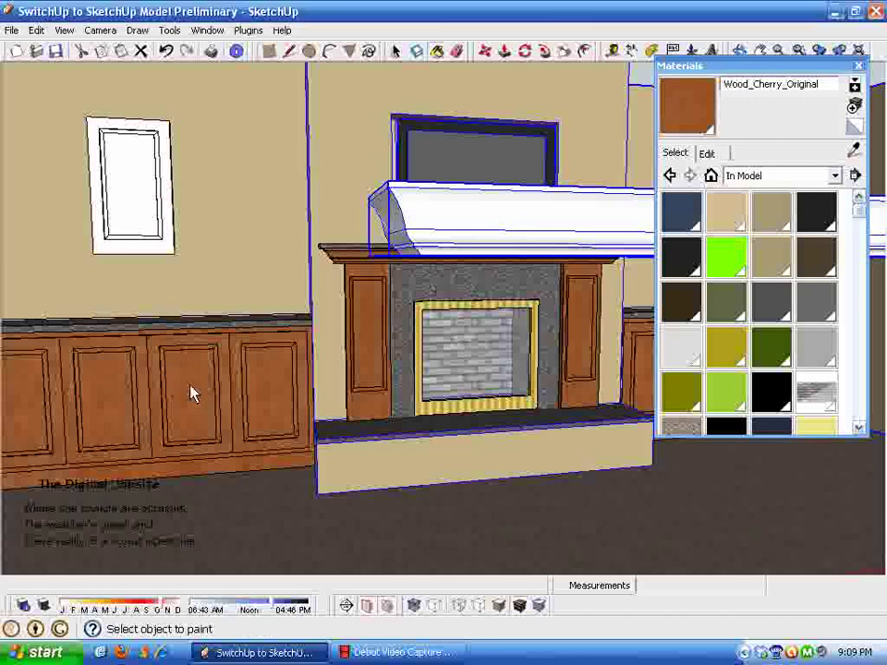
{"action": "left_click", "coordinate": [473, 236]}
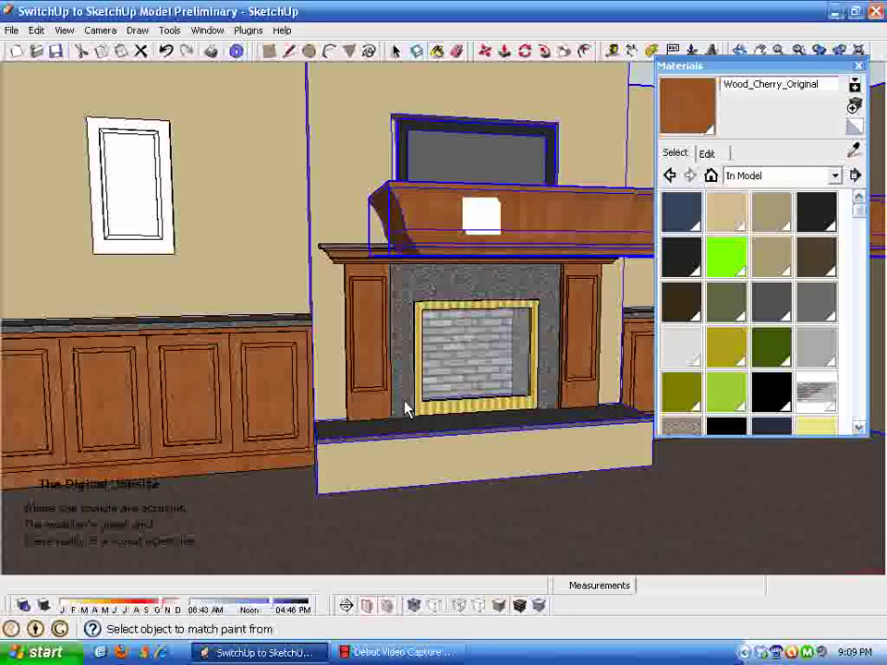
{"action": "scroll", "coordinate": [404, 408], "scroll_direction": "down", "scroll_amount": 4}
{"action": "key", "text": "space"}
{"action": "left_click", "coordinate": [496, 115]}
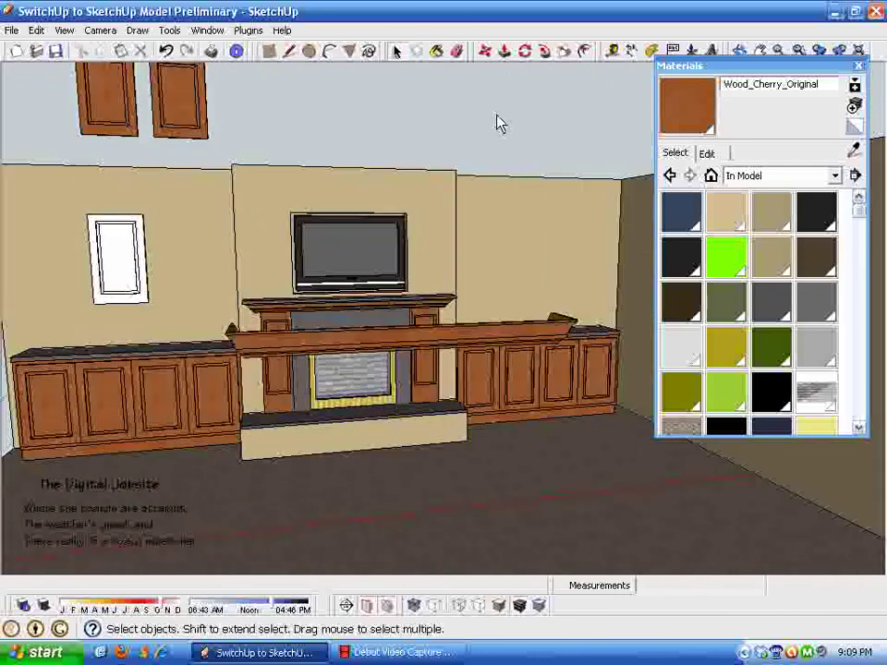
{"action": "left_click", "coordinate": [858, 66]}
Step: Examine the cherry crown molding together with the fireplace wall, mantel and base cabinets from several angles and distances
{"action": "middle_click_drag", "start_coordinate": [693, 338], "coordinate": [463, 333]}
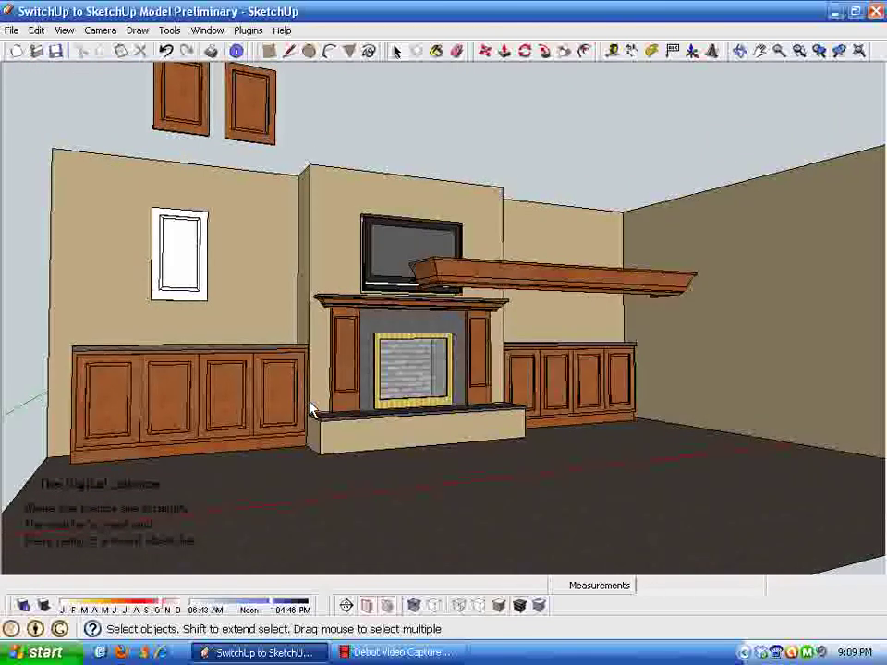
{"action": "middle_click_drag", "start_coordinate": [311, 411], "coordinate": [225, 511]}
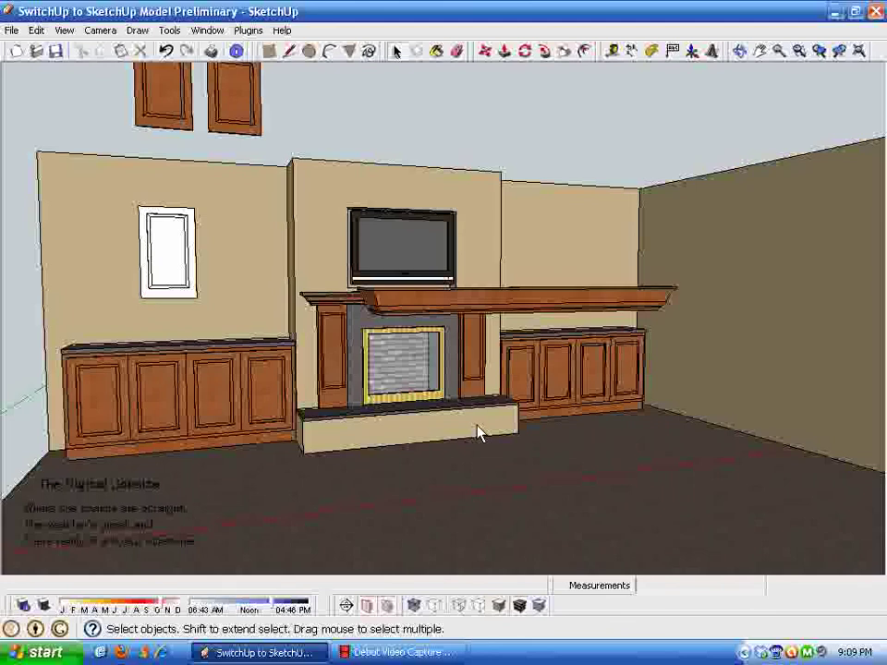
{"action": "middle_click_drag", "start_coordinate": [404, 399], "coordinate": [442, 431]}
{"action": "middle_click_drag", "start_coordinate": [430, 360], "coordinate": [420, 317]}
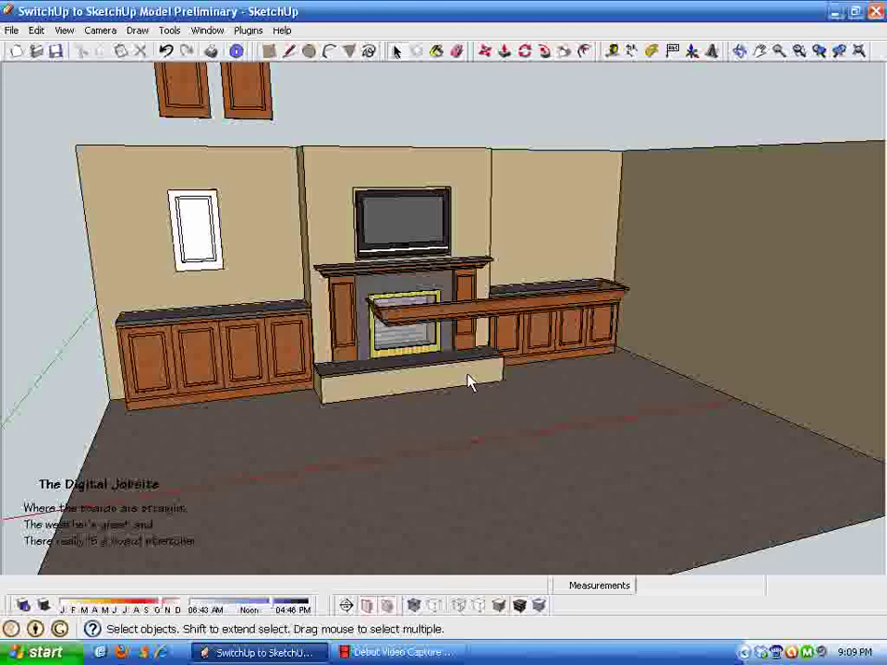
{"action": "scroll", "coordinate": [469, 382], "scroll_direction": "down", "scroll_amount": 6}
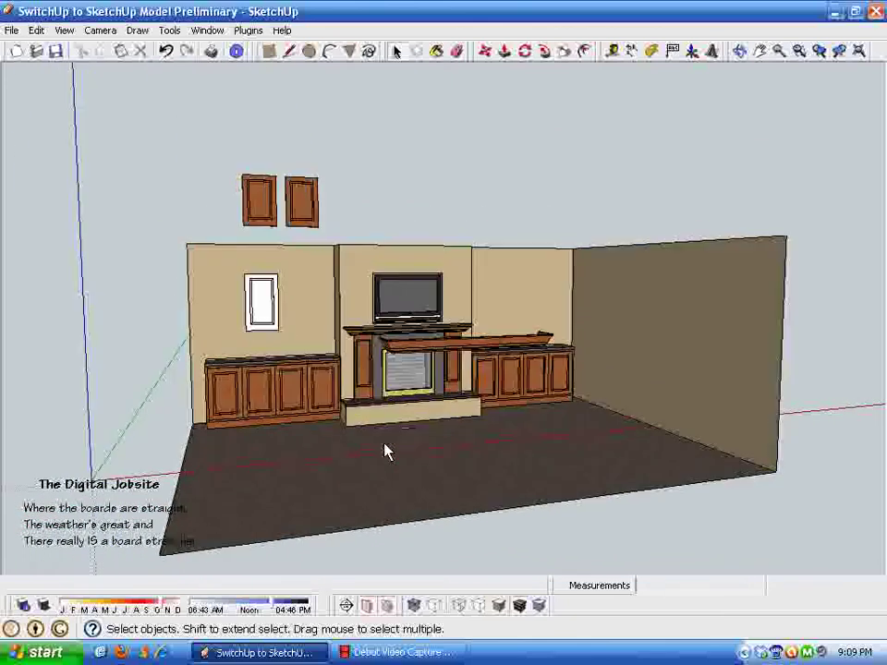
{"action": "scroll", "coordinate": [387, 451], "scroll_direction": "up", "scroll_amount": 2}
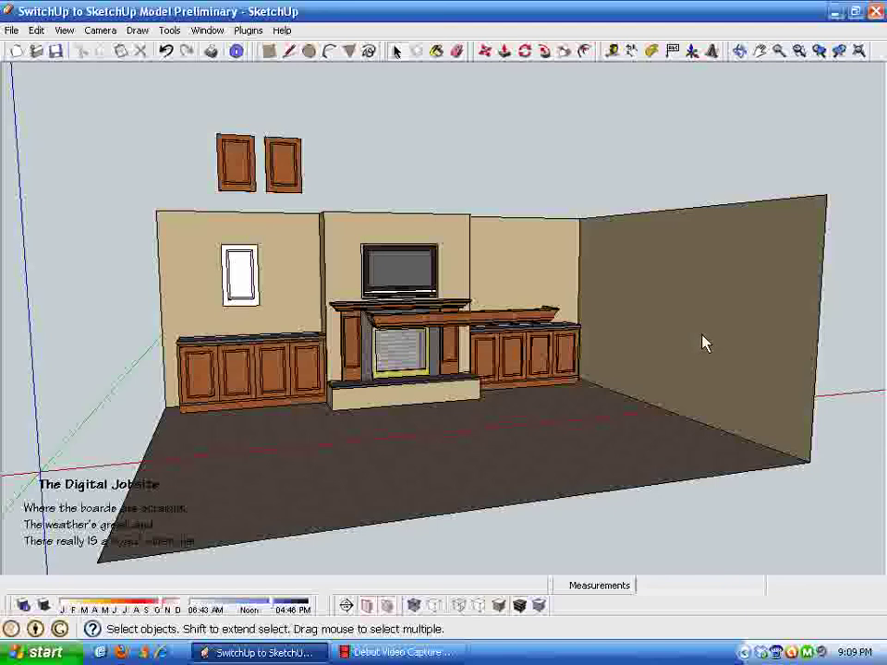
{"action": "scroll", "coordinate": [621, 424], "scroll_direction": "down", "scroll_amount": 2}
{"action": "scroll", "coordinate": [517, 398], "scroll_direction": "up", "scroll_amount": 3}
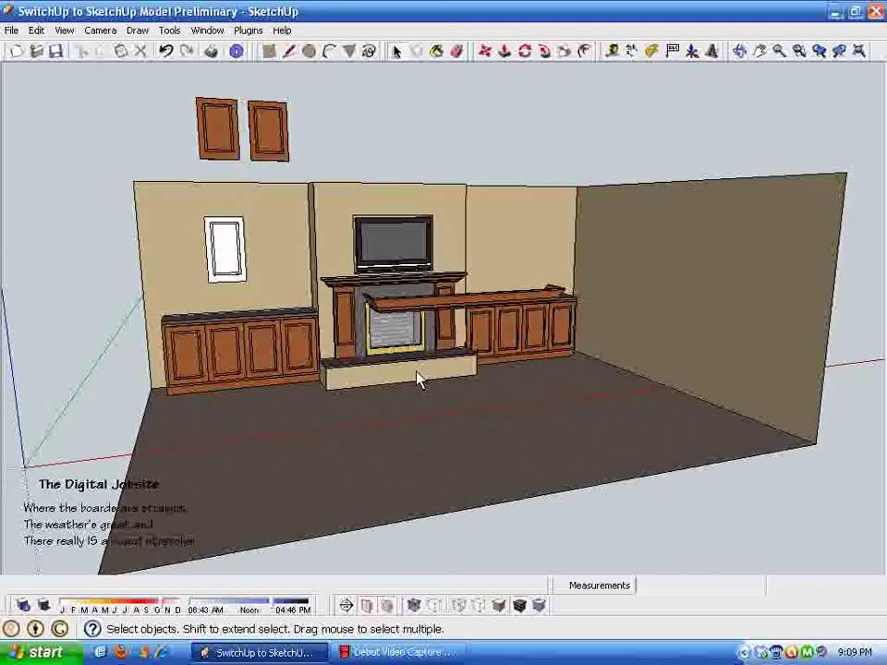
{"action": "scroll", "coordinate": [697, 351], "scroll_direction": "up", "scroll_amount": 2}
{"action": "scroll", "coordinate": [614, 459], "scroll_direction": "up", "scroll_amount": 4}
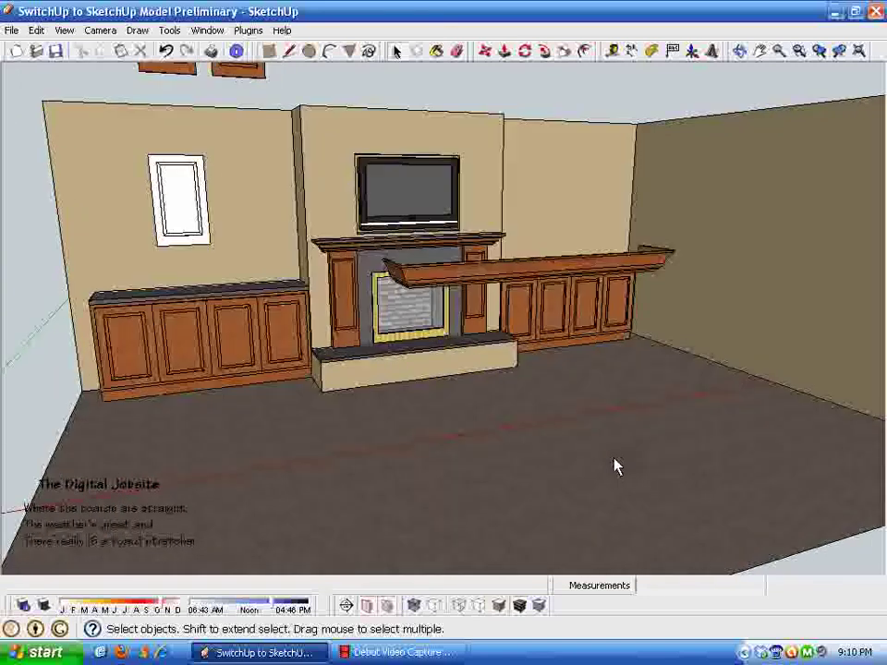
{"action": "scroll", "coordinate": [617, 467], "scroll_direction": "up", "scroll_amount": 2}
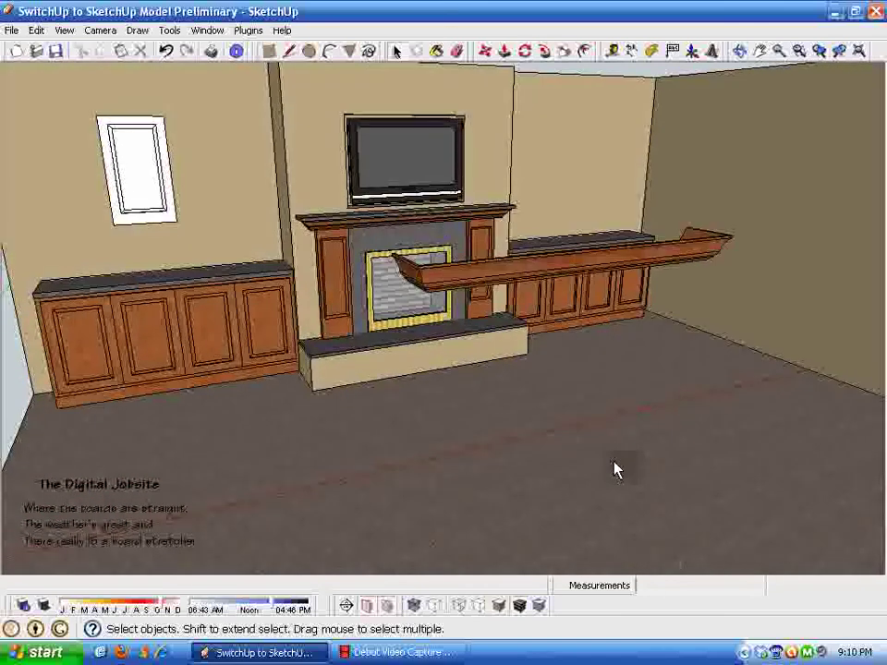